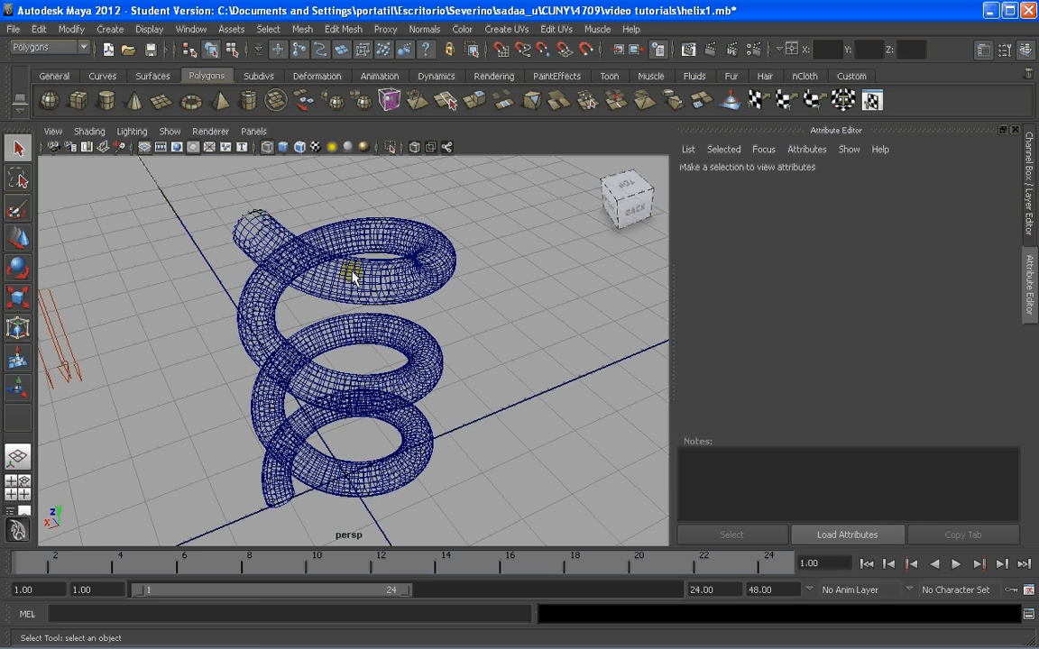
Examine the polygon helix mesh in the perspective view from different angles and distances
mouse_move(352, 277)
left_mouse_down("alt")
mouse_move(491, 285)
mouse_move(329, 272)
mouse_move(350, 300)
left_mouse_up("alt")
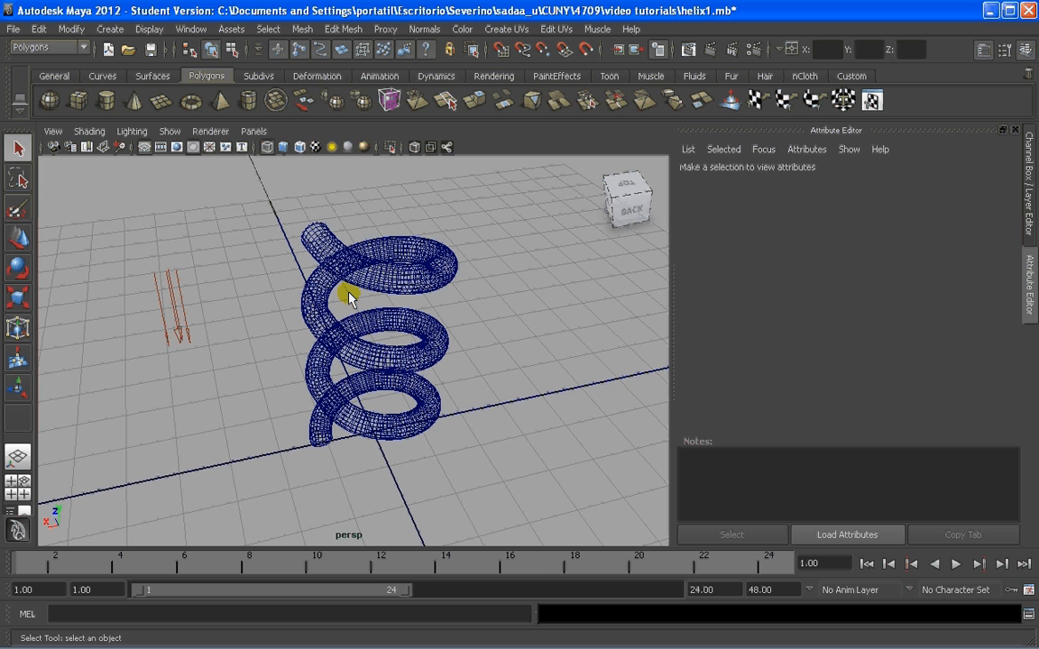
left_click_drag(334, 299, 360, 277, "alt")
left_click(371, 251)
scroll(373, 249, "up", 4)
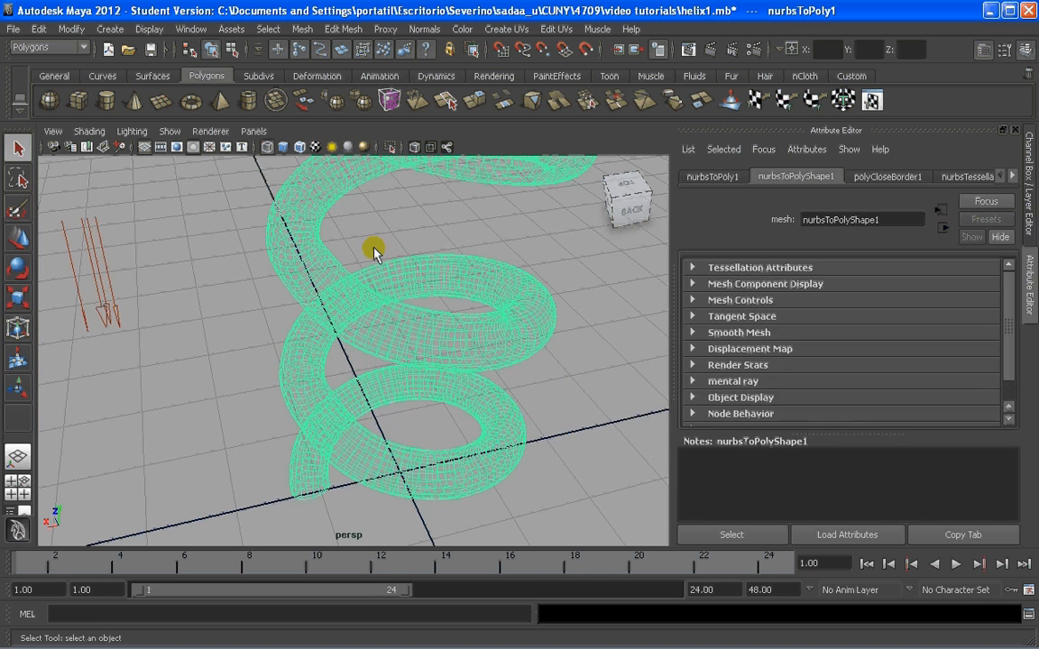
scroll(373, 248, "down", 3)
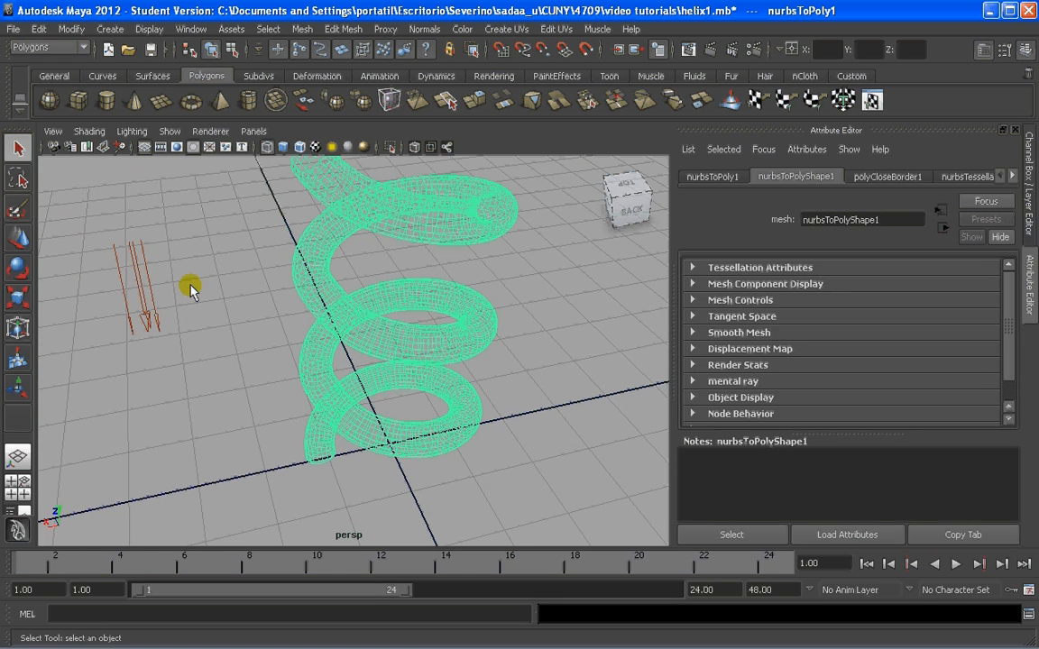
left_click(158, 301)
left_click(174, 296)
left_click_drag(174, 297, 167, 306, "alt")
scroll(167, 306, "down", 2)
middle_click_drag(222, 304, 275, 282, "alt")
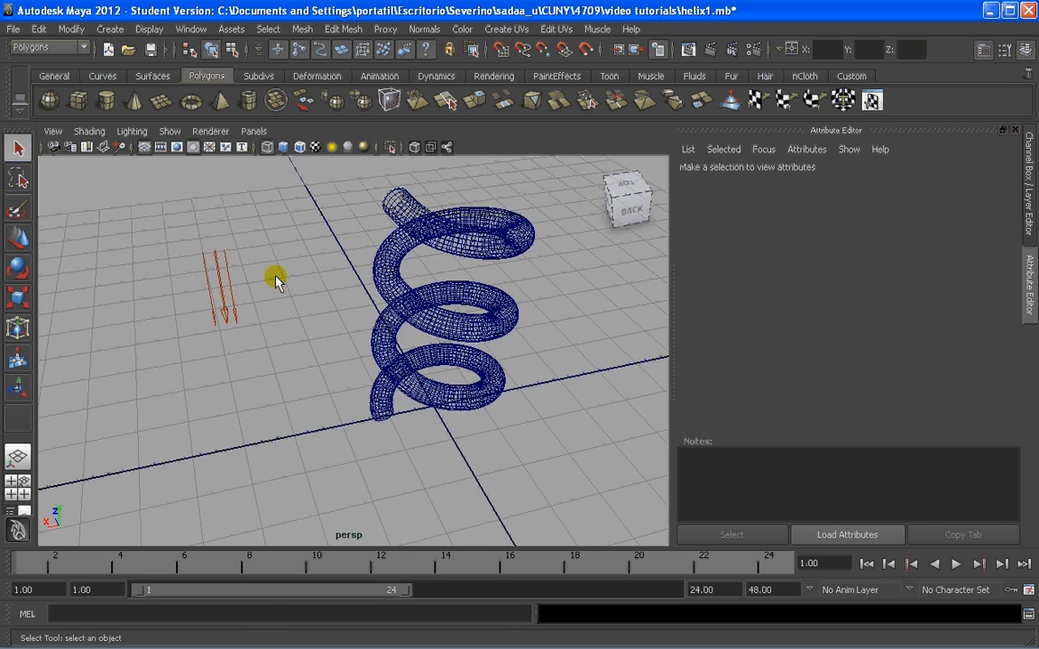
key("a")
key("bracketleft")
middle_click_drag(364, 269, 329, 295, "alt")
Review the Smooth options for the helix mesh and close them without applying the operation
left_click(404, 260)
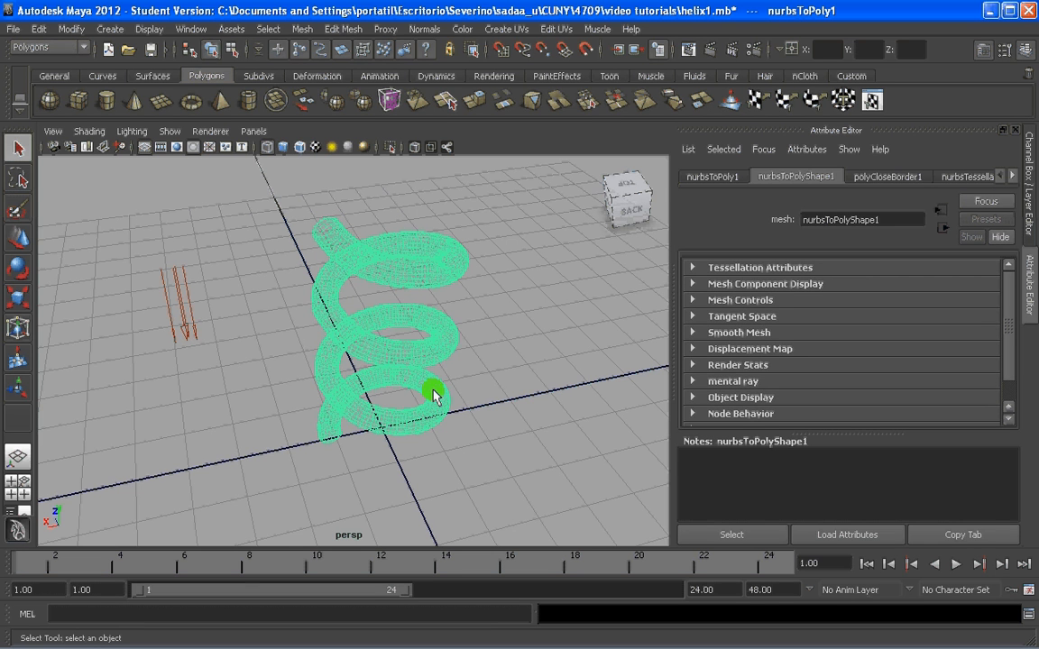
left_click(302, 29)
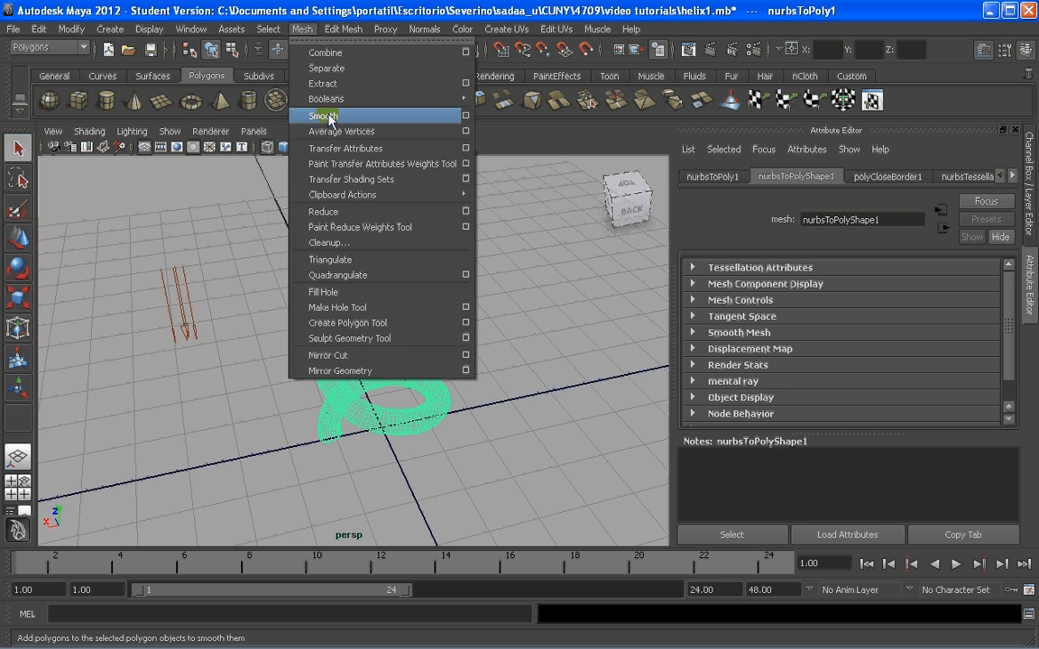
left_click(465, 115)
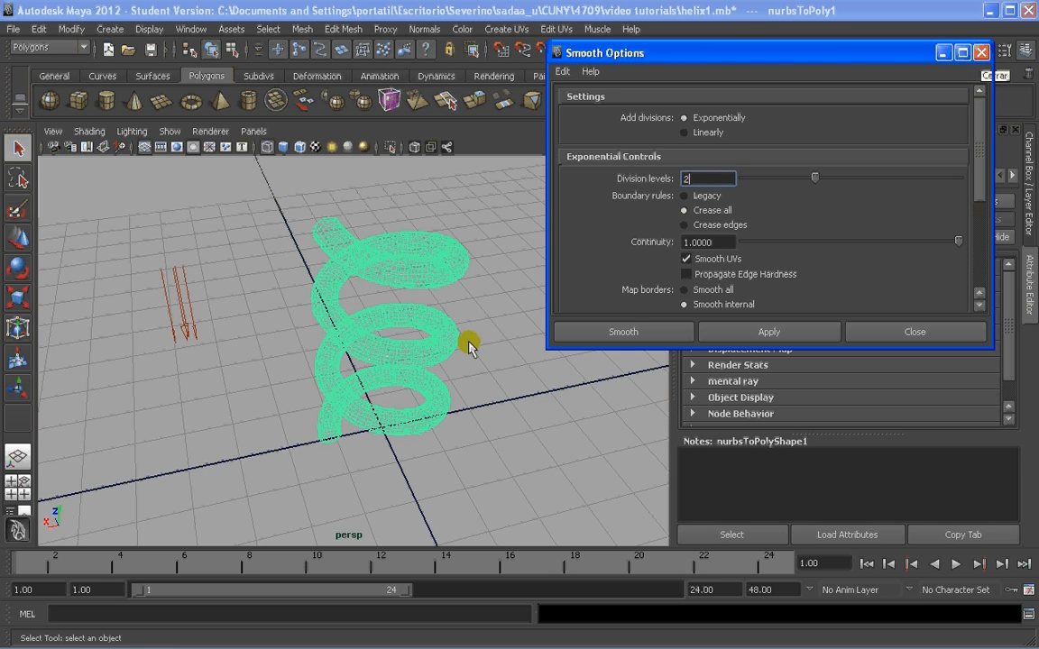
left_click(981, 53)
left_click(471, 281)
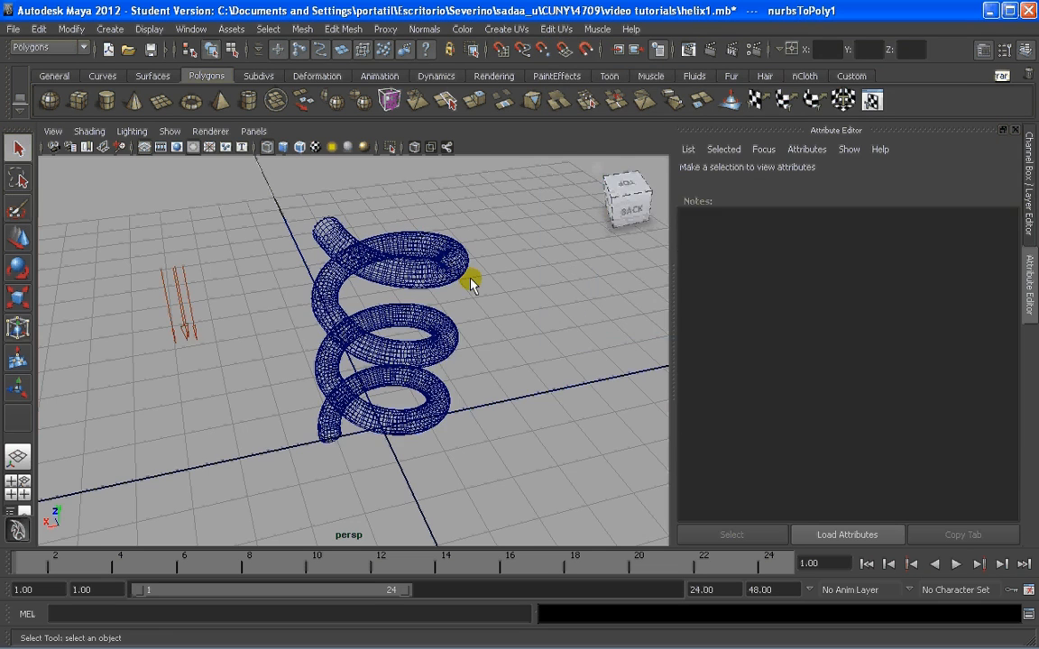
Inspect the density of the helix's wireframe along its coils, close up and from several angles
scroll(390, 274, "up", 3)
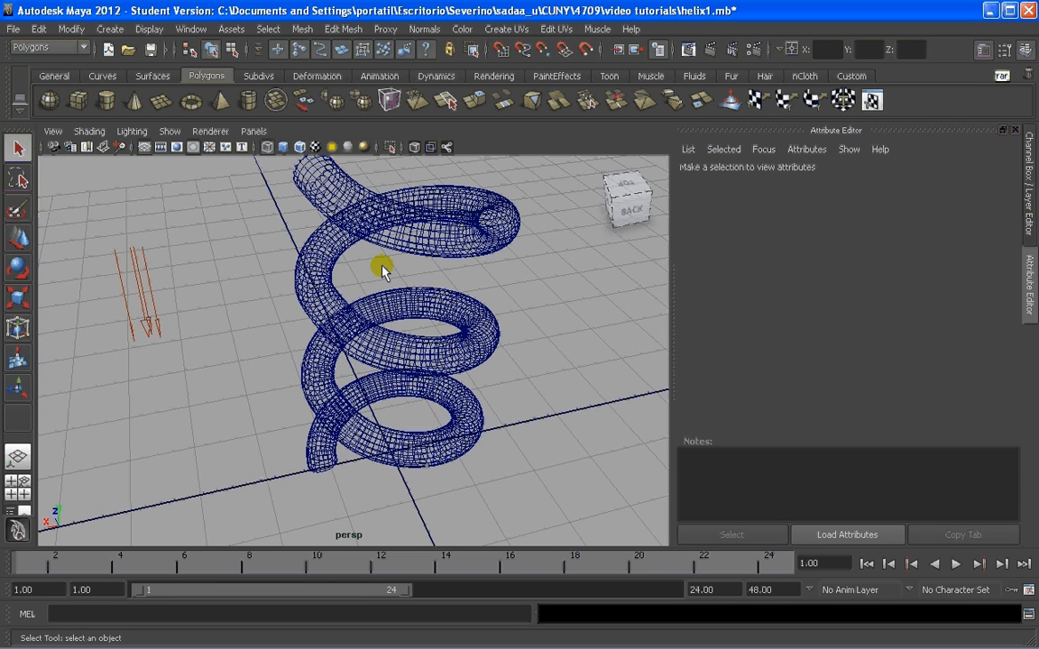
left_click_drag(382, 266, 388, 281, "alt")
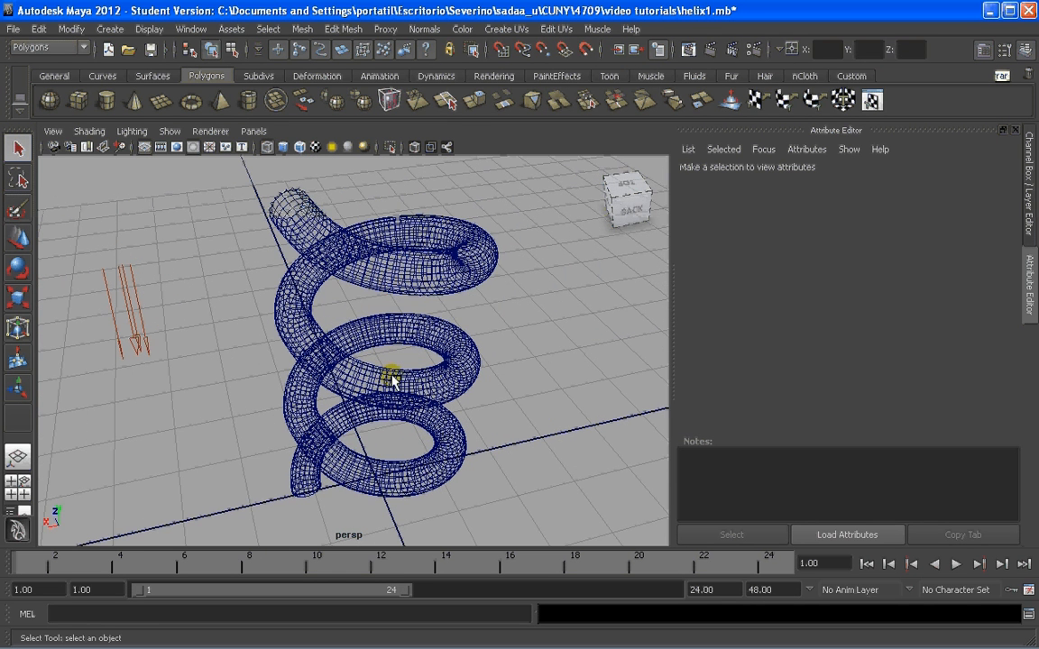
left_click_drag(392, 379, 341, 353, "alt")
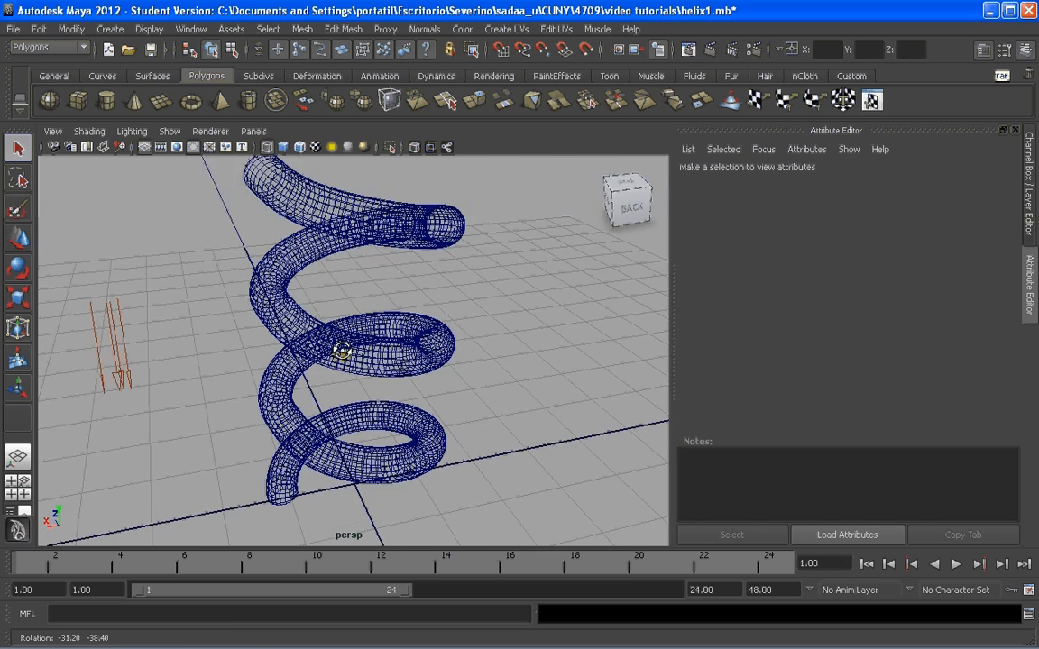
middle_click_drag(341, 353, 359, 352, "alt")
scroll(362, 292, "up", 1)
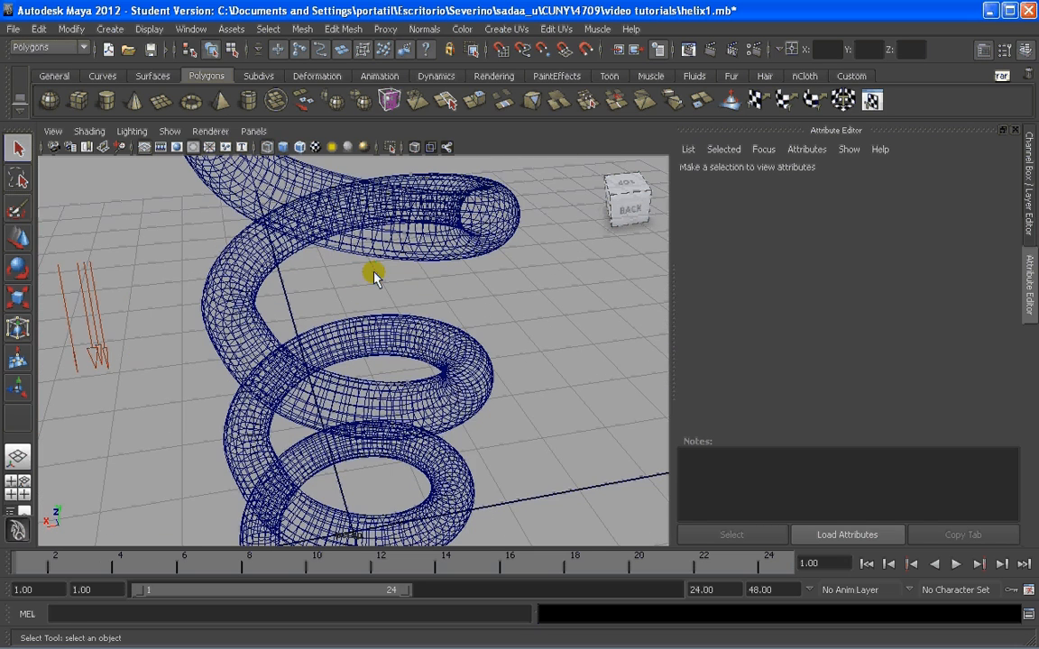
scroll(361, 320, "down", 1)
left_click_drag(348, 336, 348, 301, "alt")
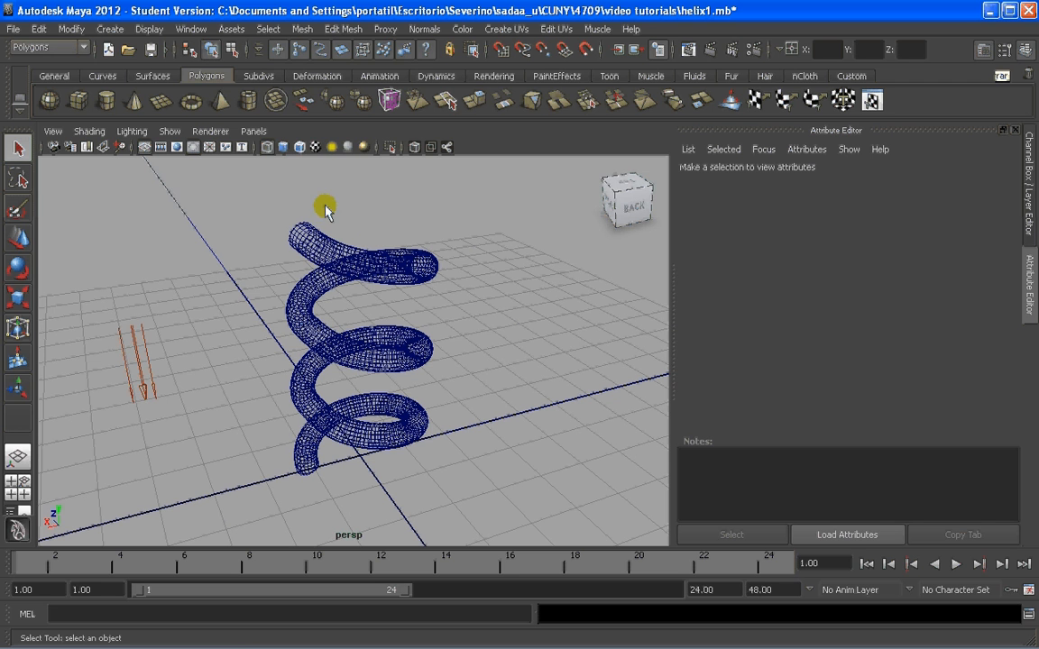
Check in the Plug-in Manager that objExport.mll is loaded and set to auto load
left_click(191, 29)
mouse_move(215, 117)
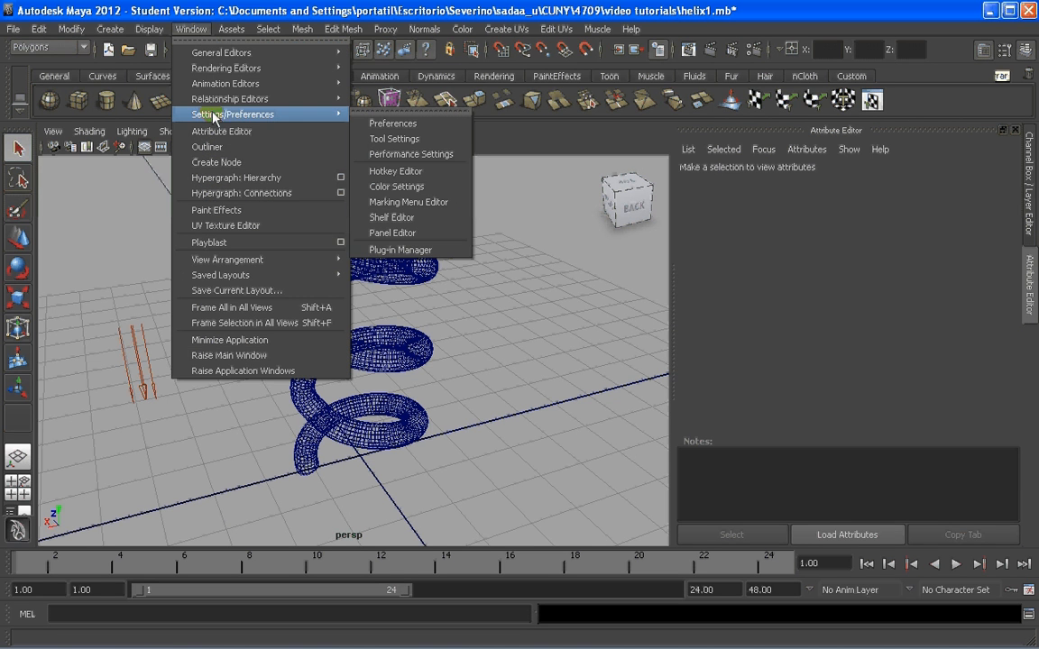
left_click(383, 253)
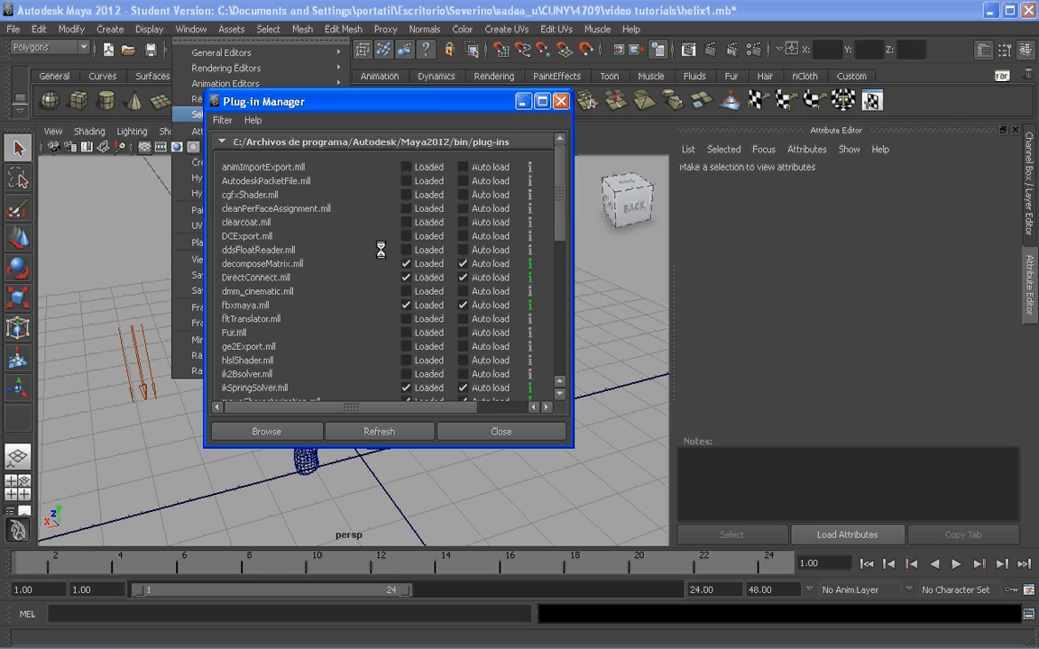
left_click_drag(559, 217, 550, 343)
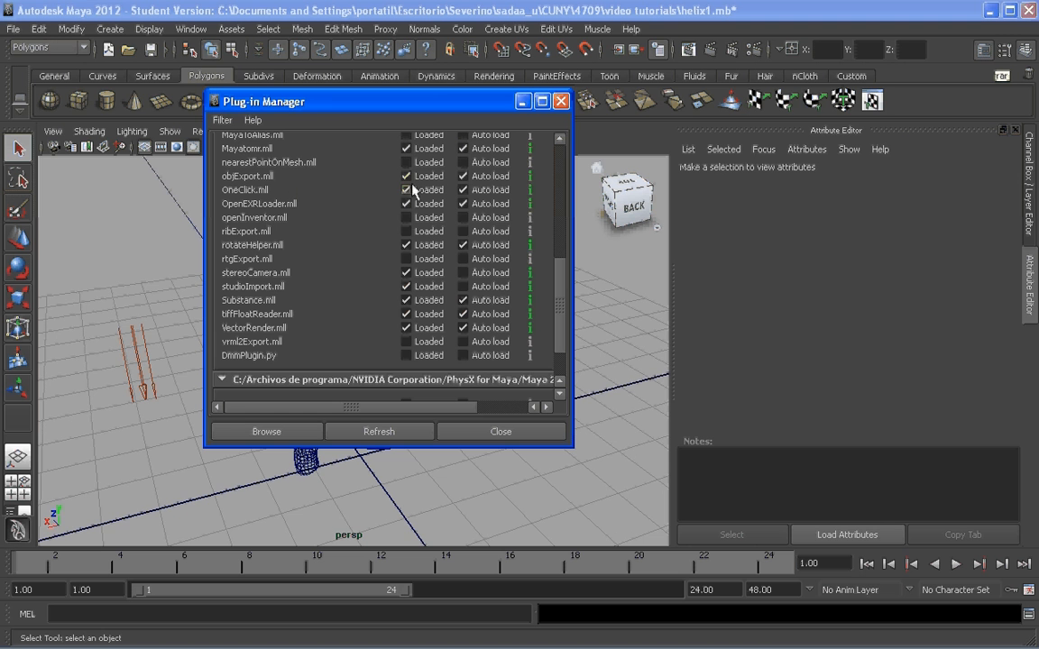
left_click(472, 181)
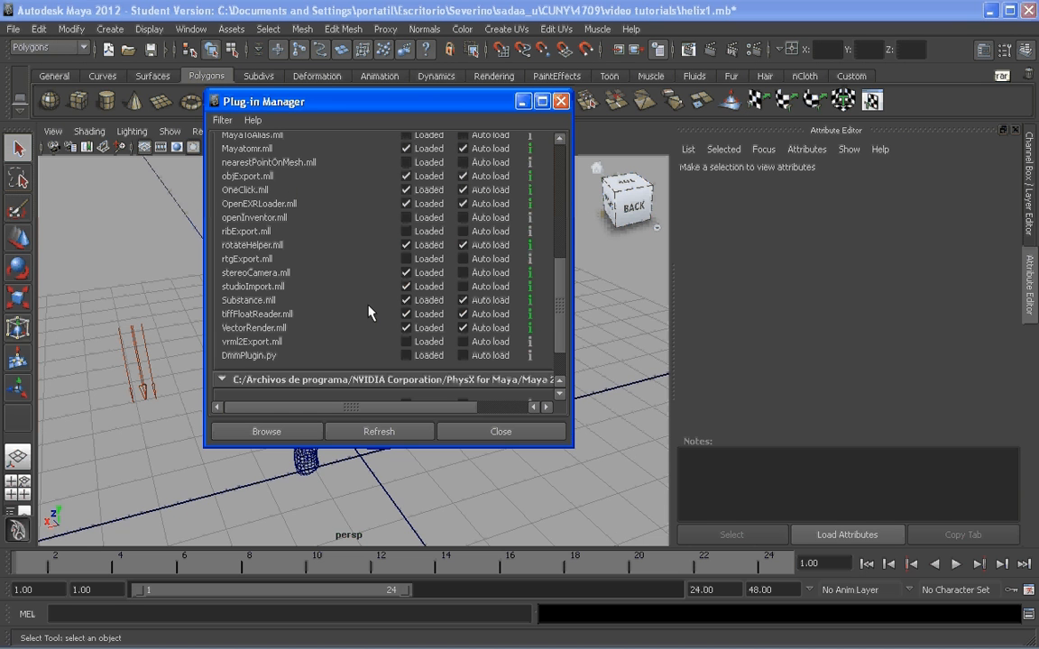
left_click(493, 432)
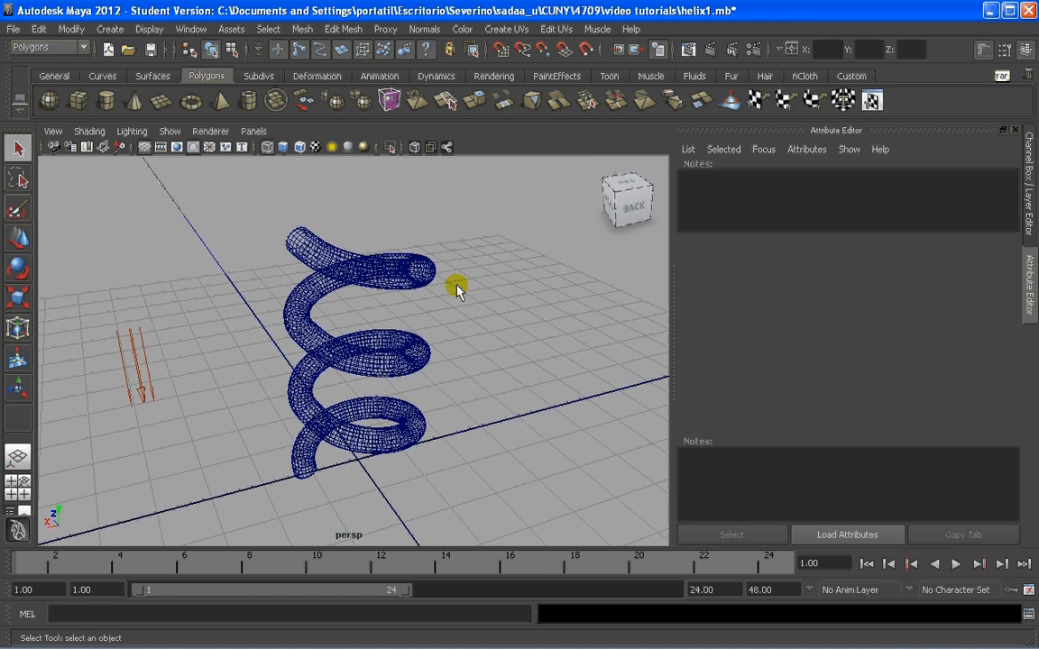
Export only the helix mesh to the Escritorio folder with the file name 1 and type OBJexport, and dismiss the Output Window
left_click(407, 264)
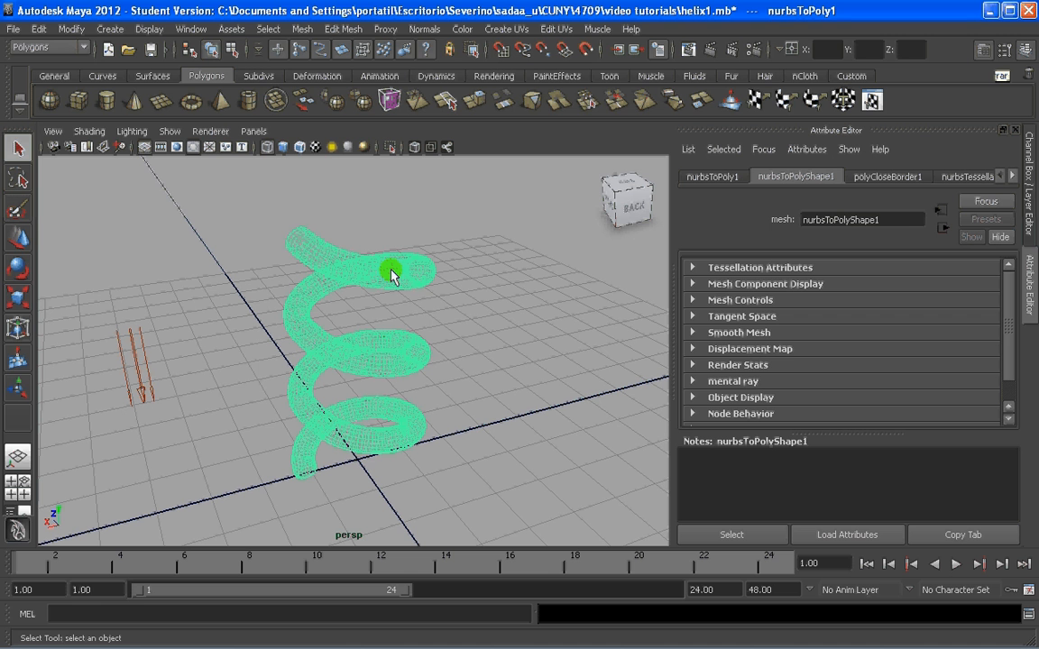
left_click(13, 30)
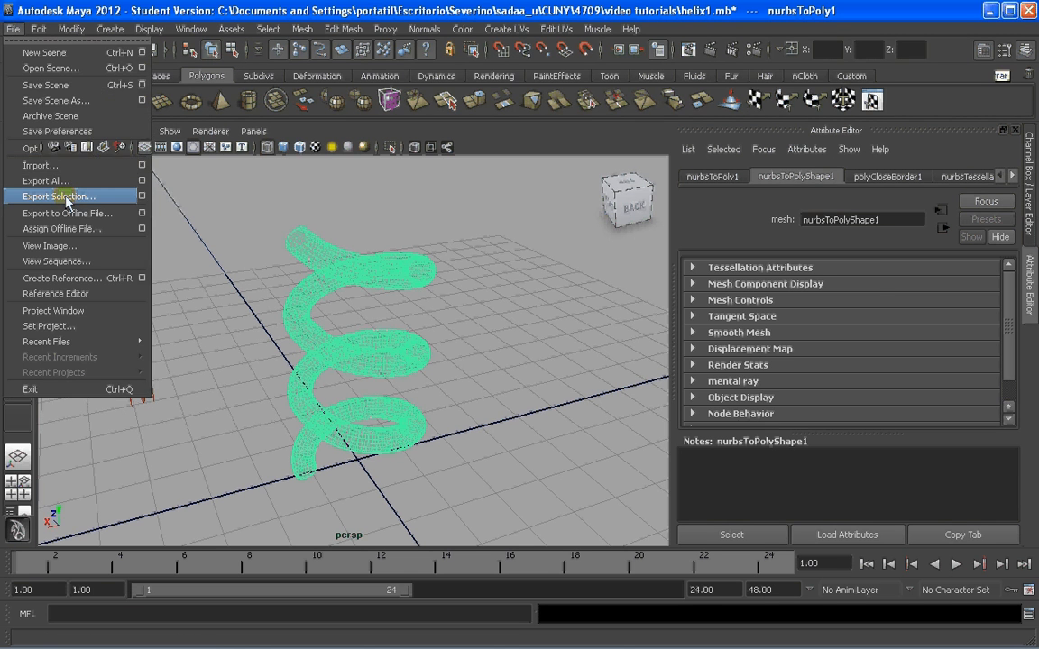
left_click(63, 198)
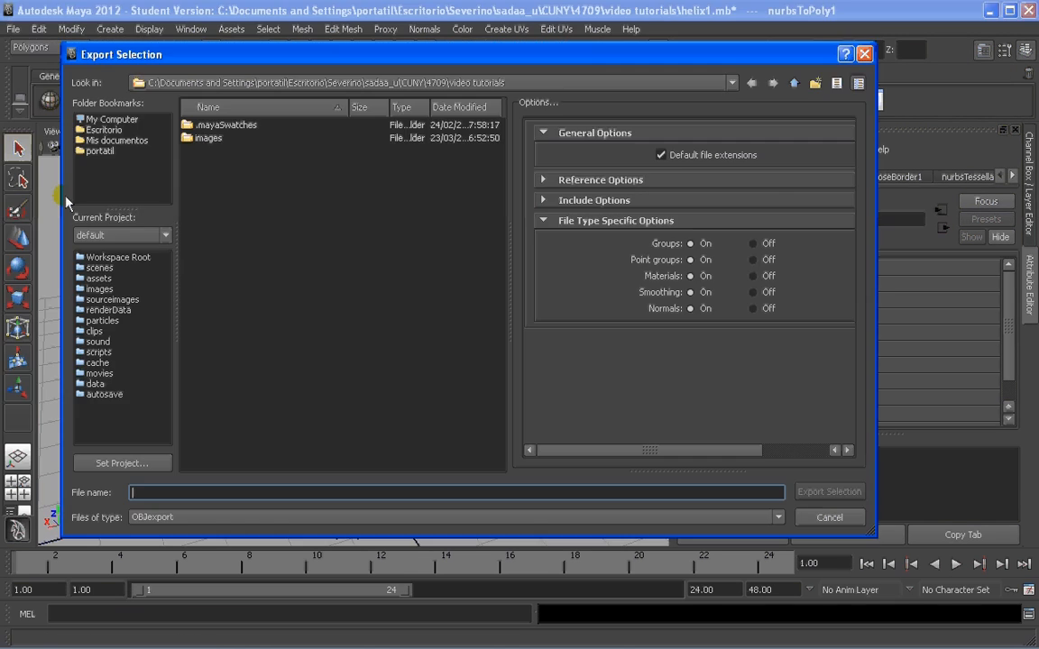
left_click(105, 132)
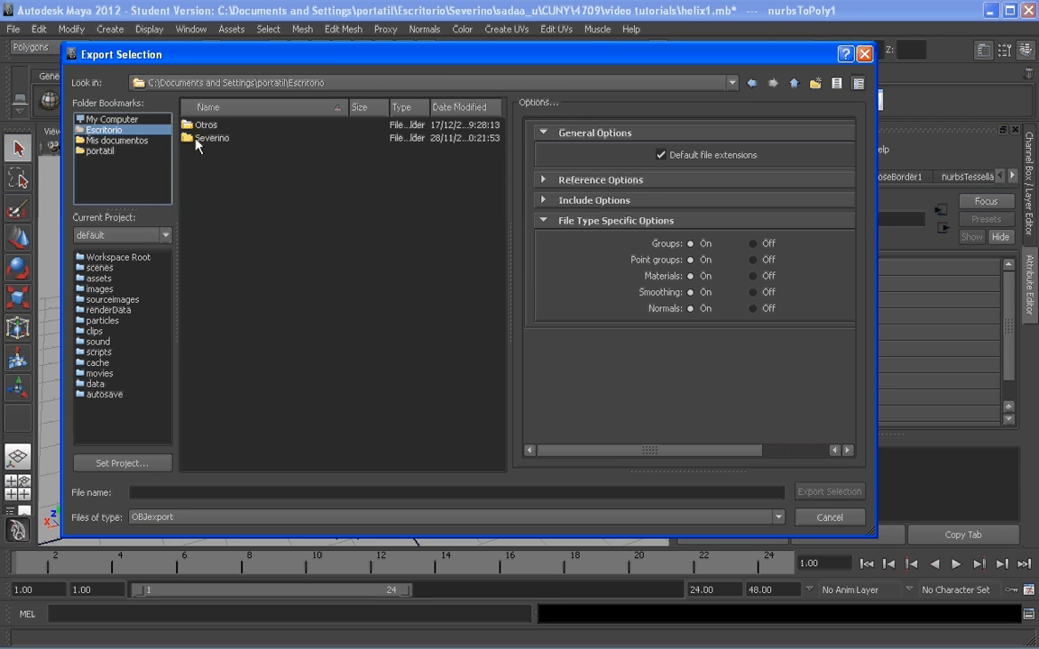
left_click(231, 494)
type("1")
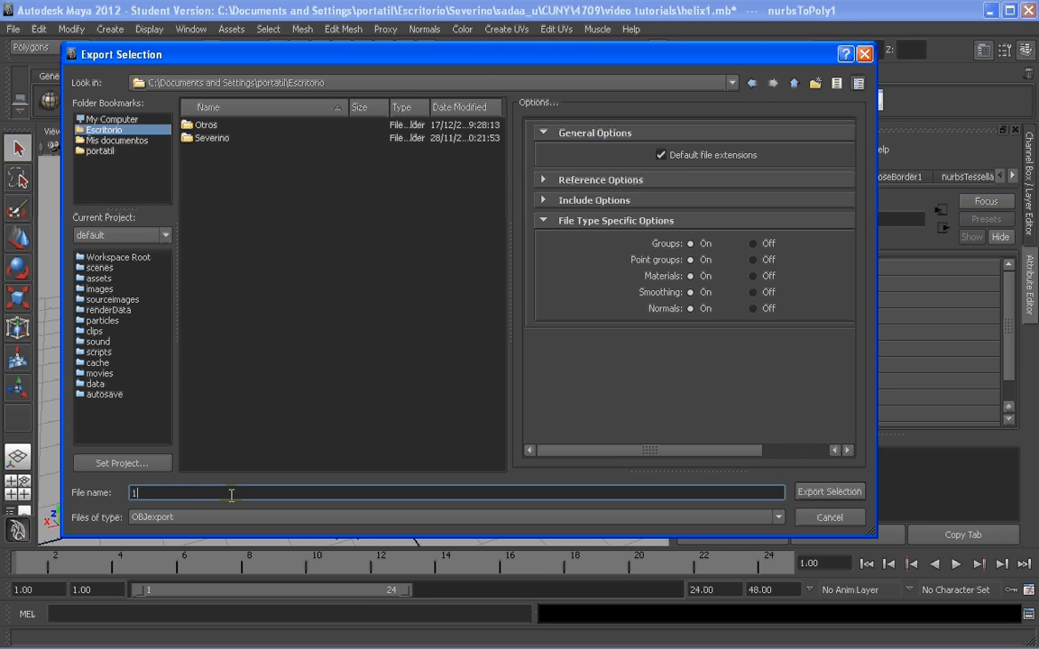
left_click(208, 517)
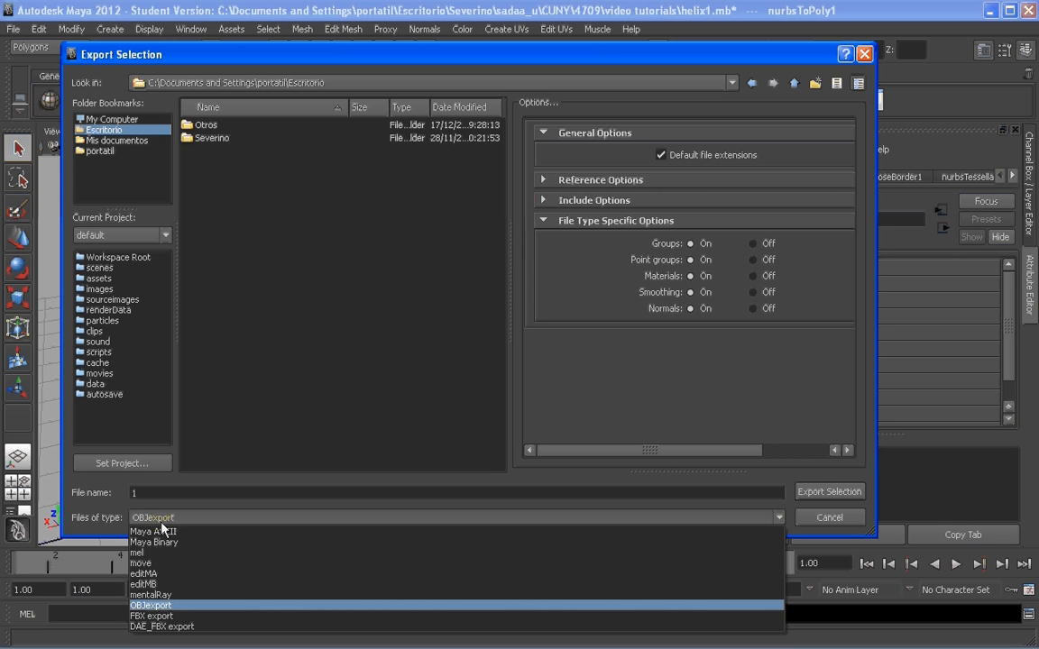
left_click(154, 607)
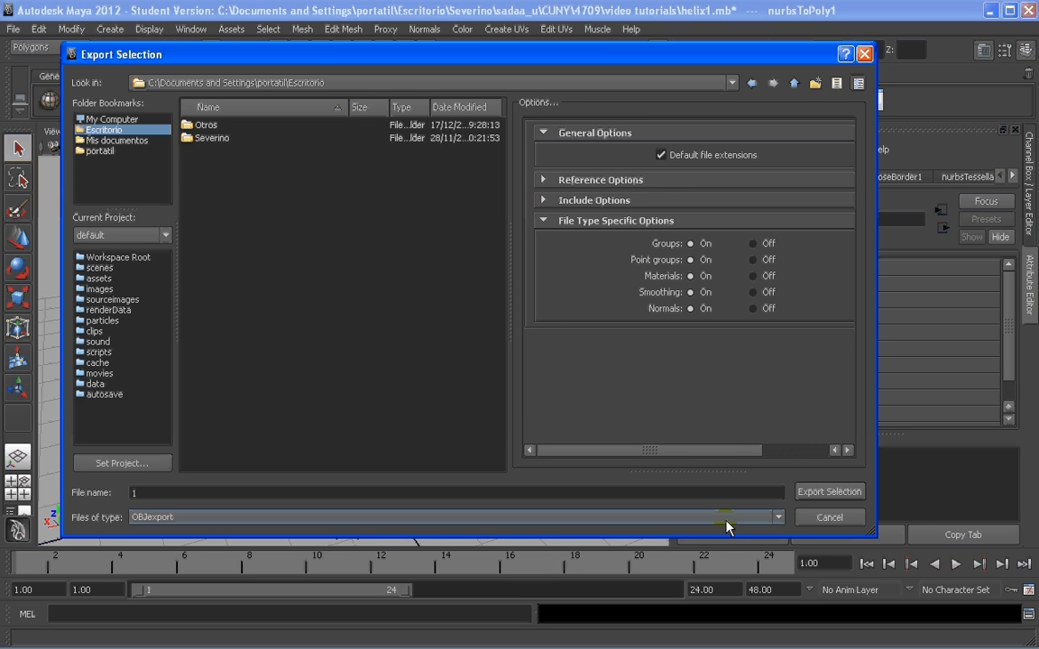
left_click(829, 493)
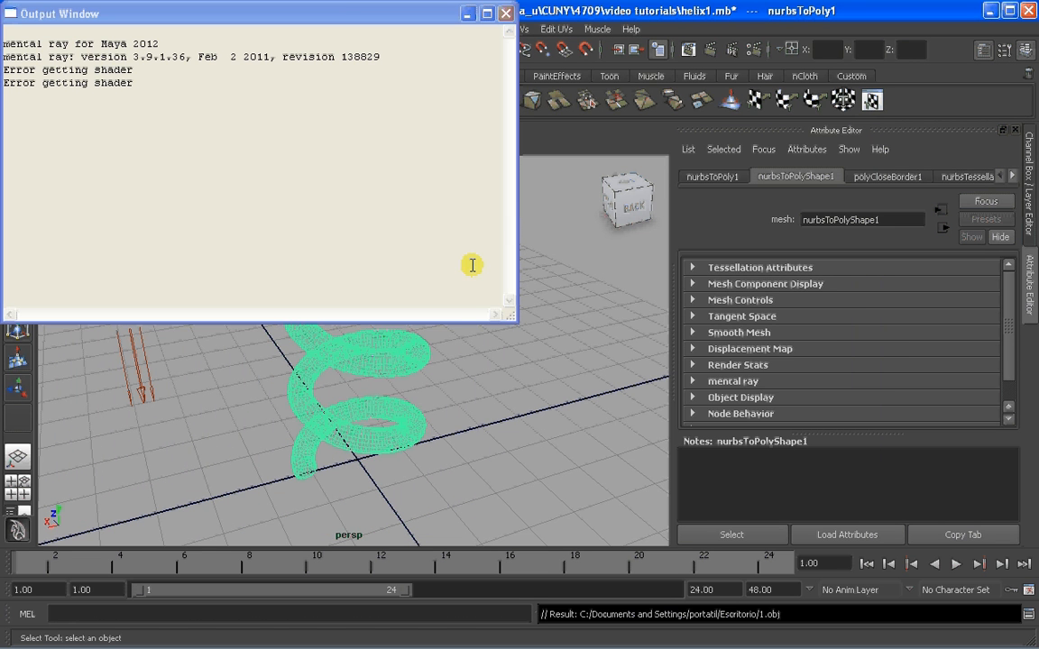
left_click(506, 12)
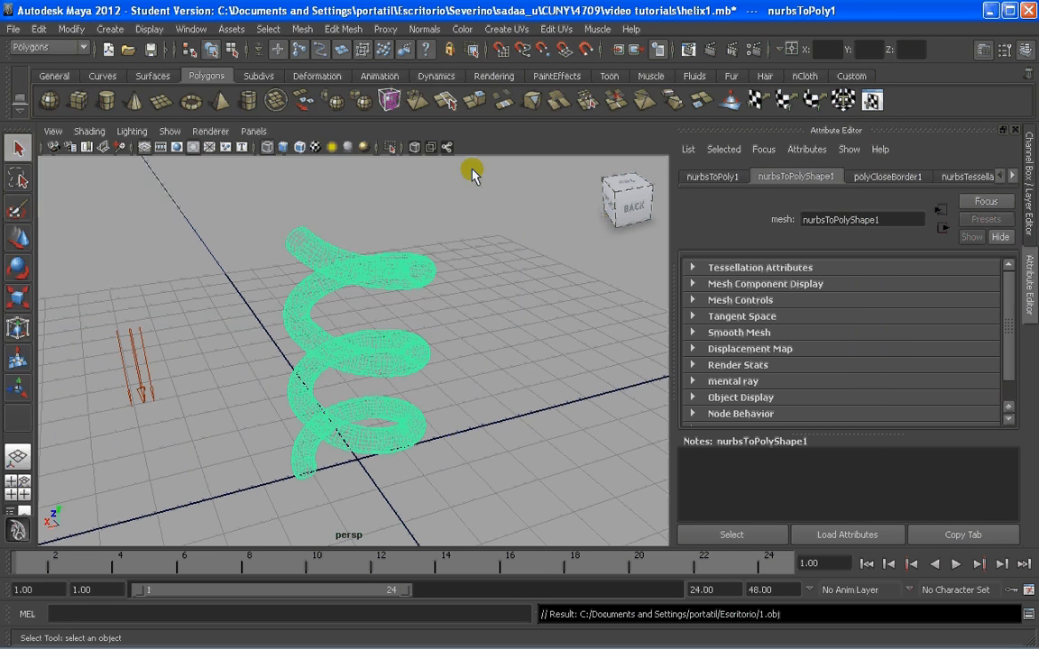
left_click_drag(431, 260, 436, 280, "alt")
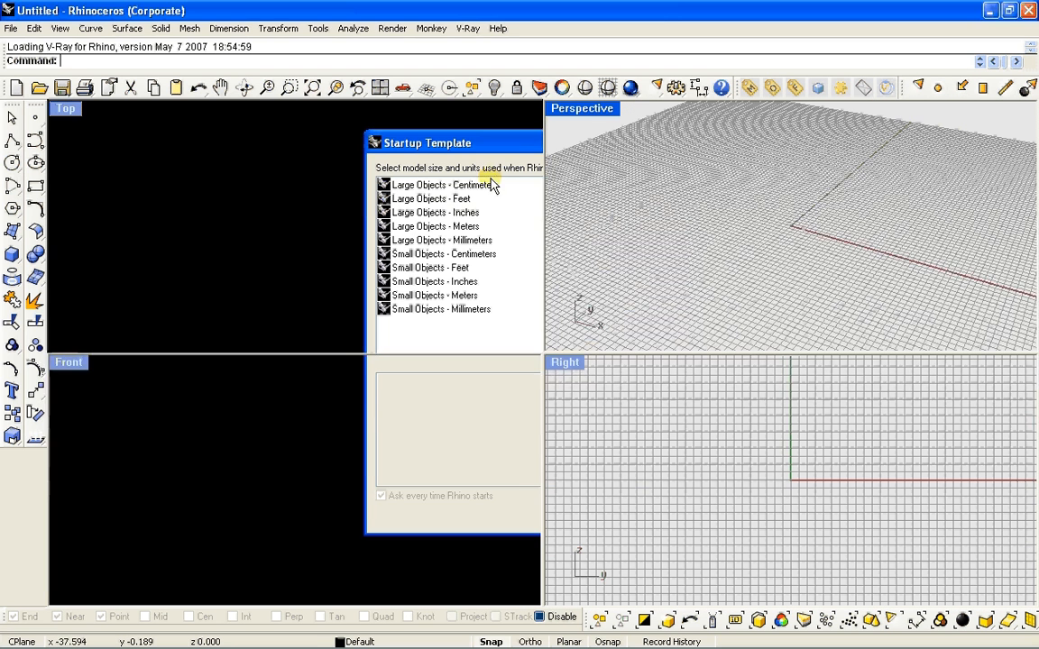
In Rhinoceros, start from the Large Objects - Centimeters template and open 1.obj from the Escritorio folder, showing it in a maximized Perspective viewport
double_click(469, 185)
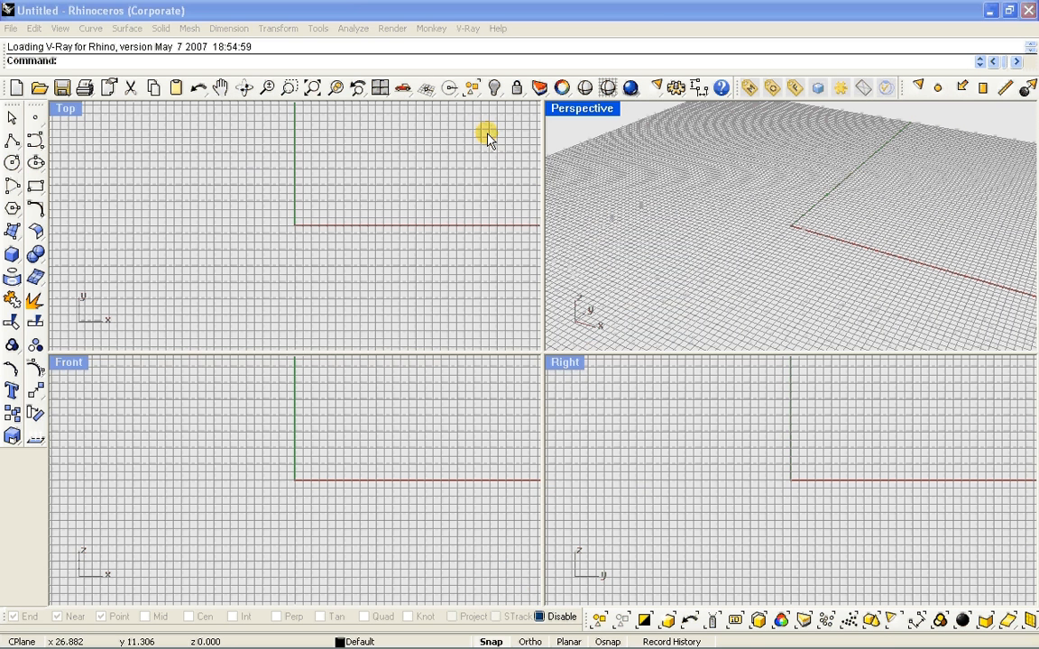
left_click(9, 28)
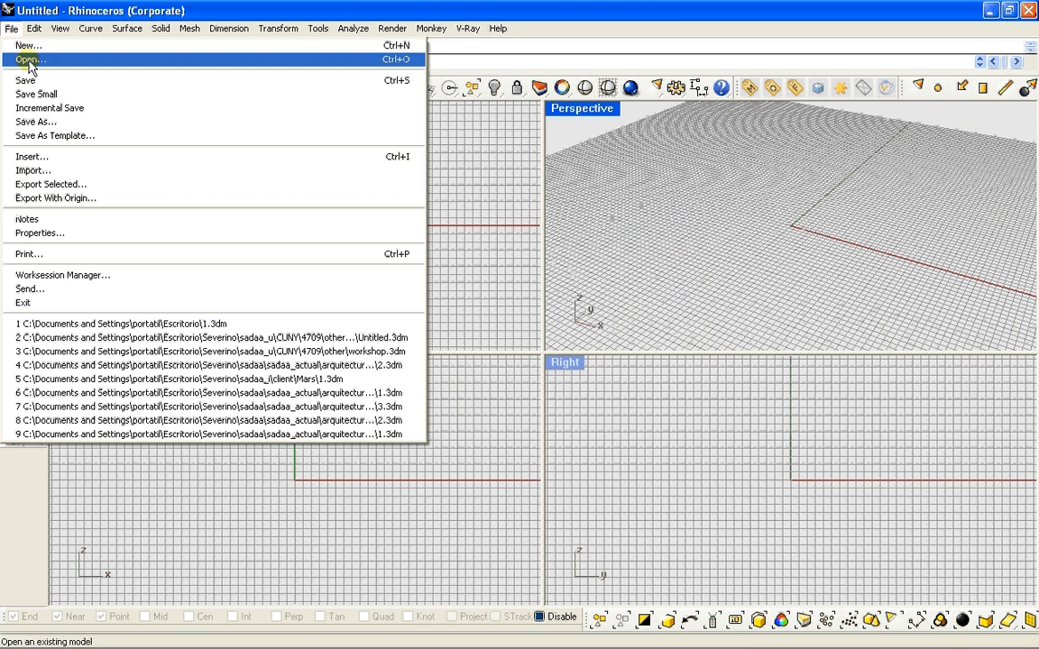
left_click(31, 60)
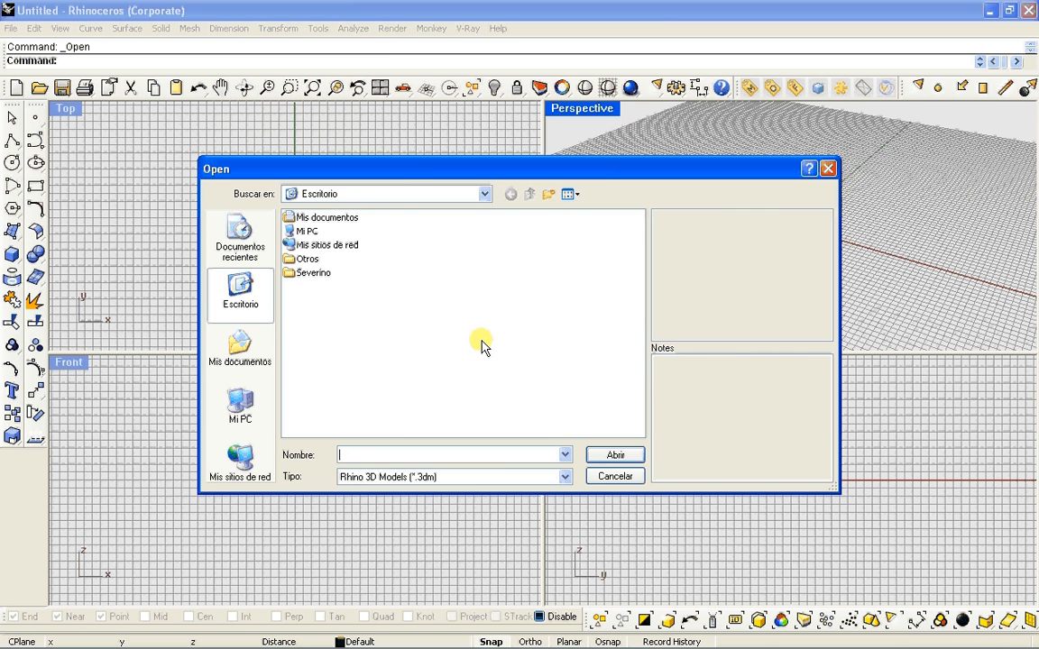
left_click_drag(394, 167, 375, 166)
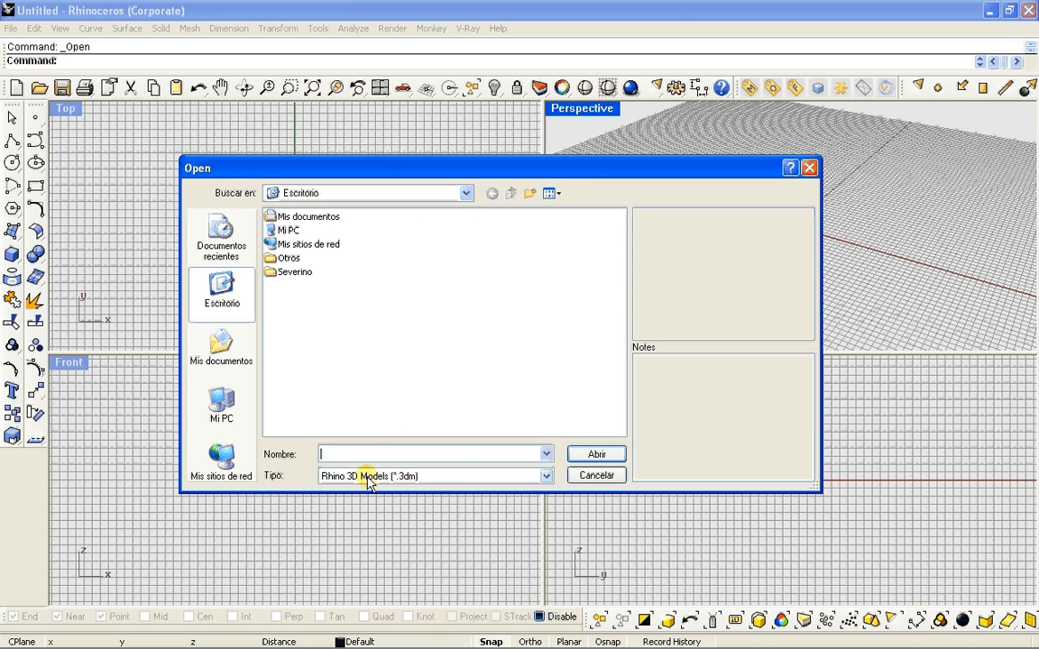
left_click(369, 479)
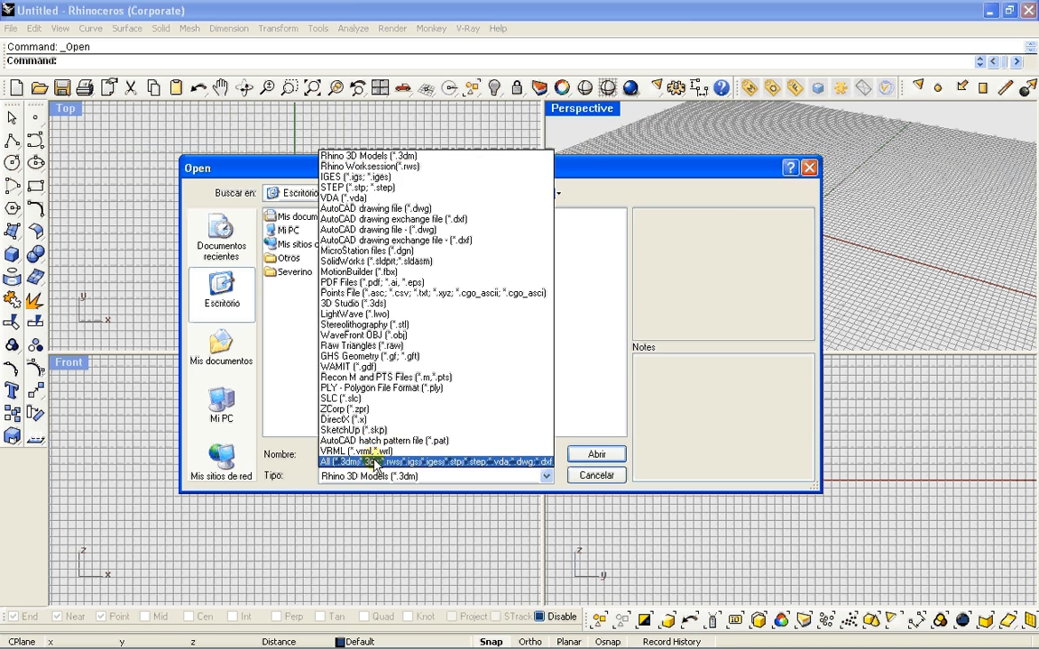
left_click(366, 464)
left_click(280, 285)
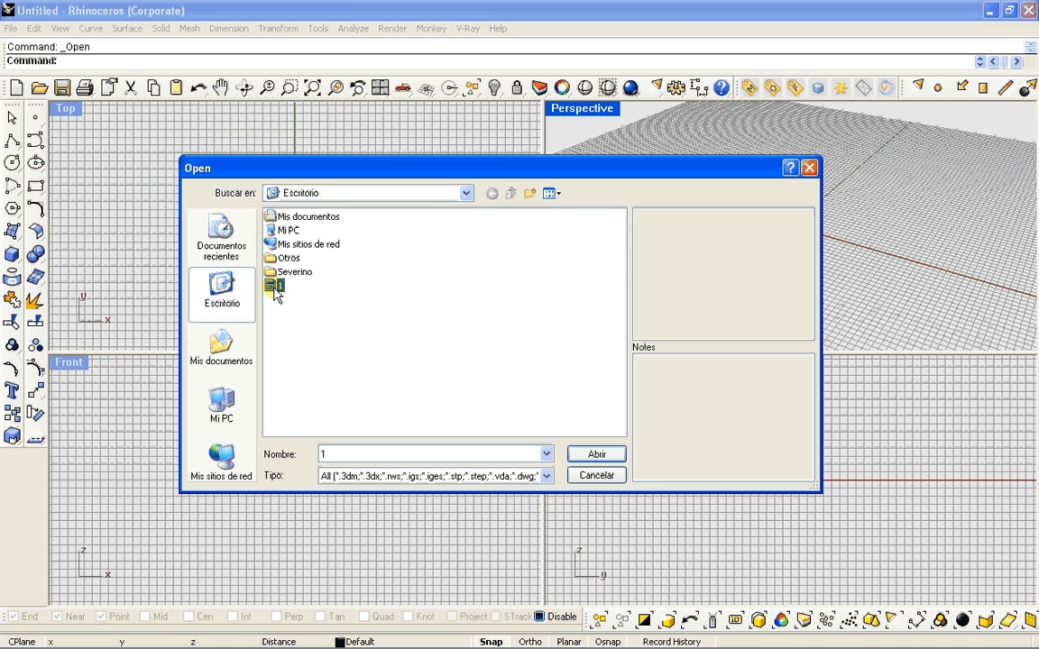
left_click(585, 456)
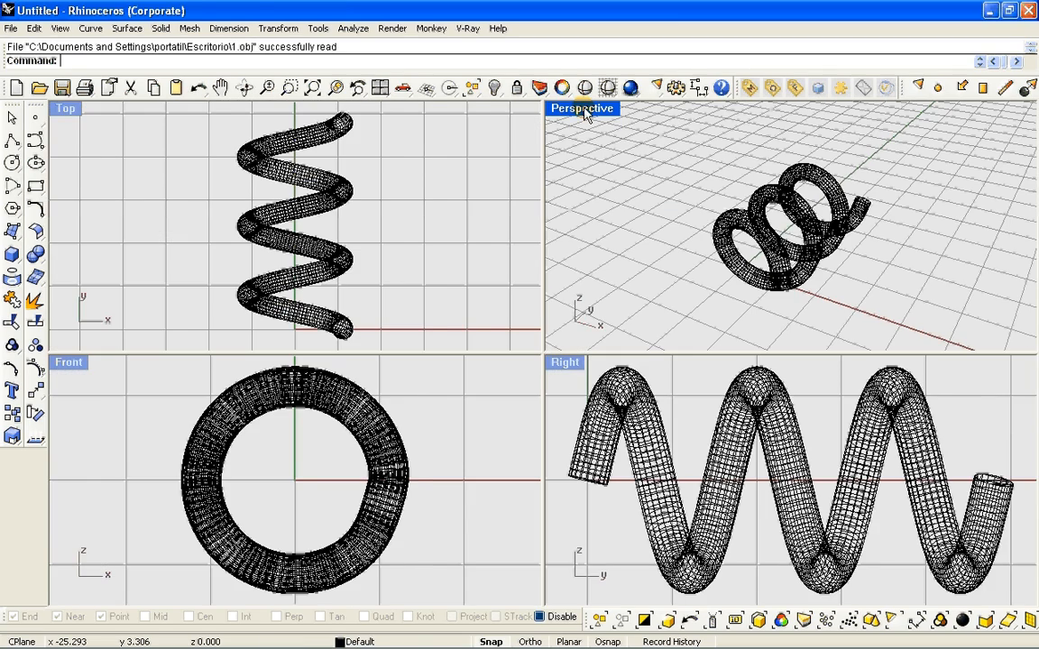
double_click(584, 109)
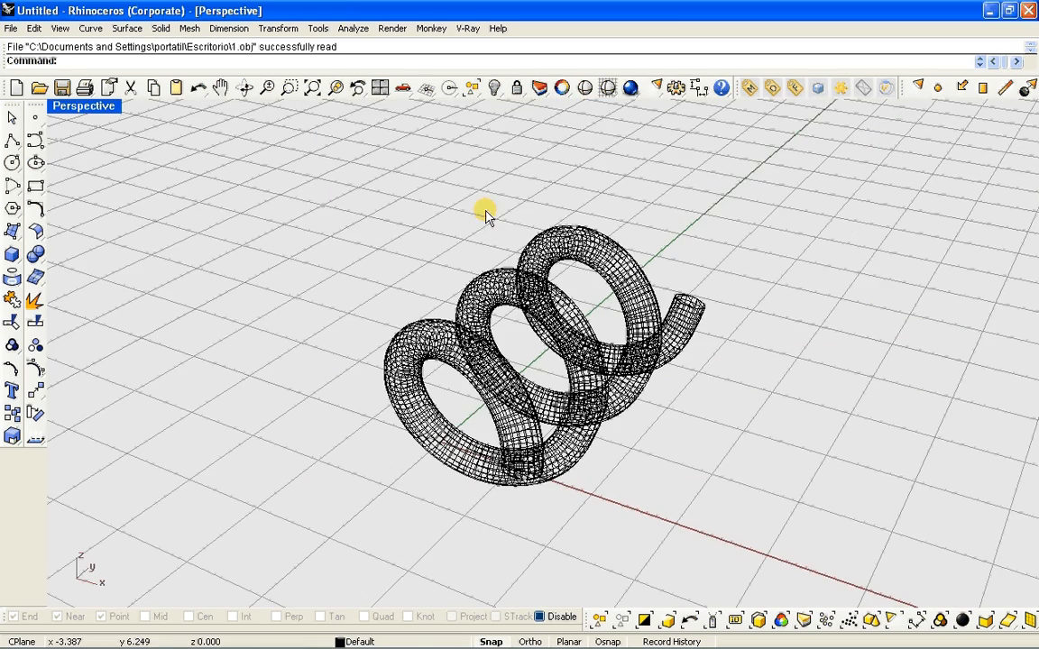
Rotate the helix mesh 270 degrees in 3D about an axis from the origin along negative X, standing it upright on the grid
right_click_drag(413, 290, 388, 300)
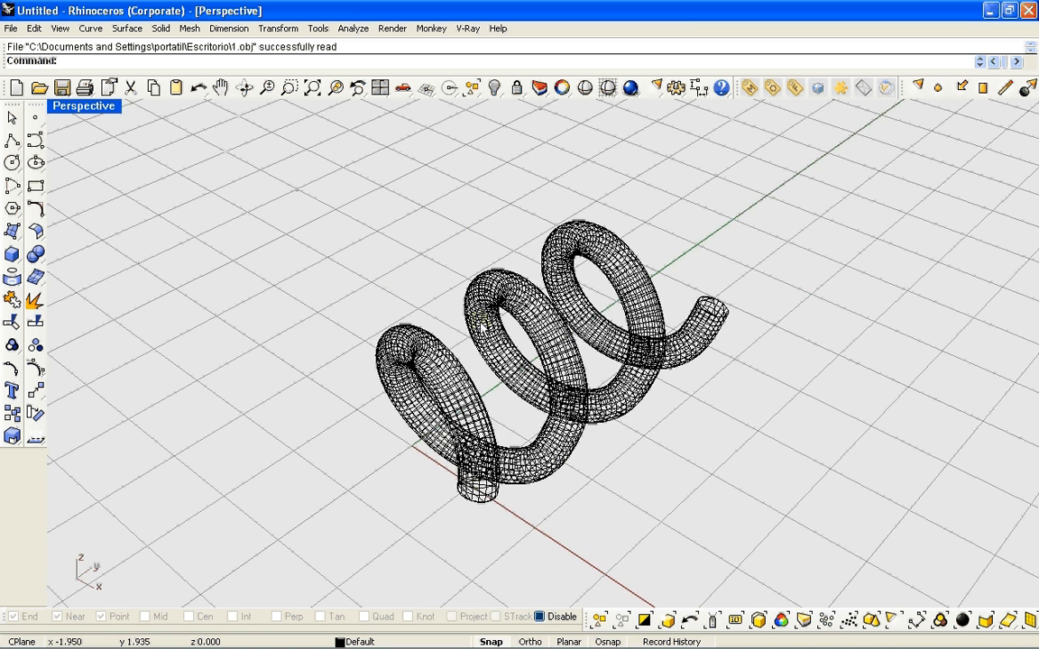
scroll(482, 328, "down", 2)
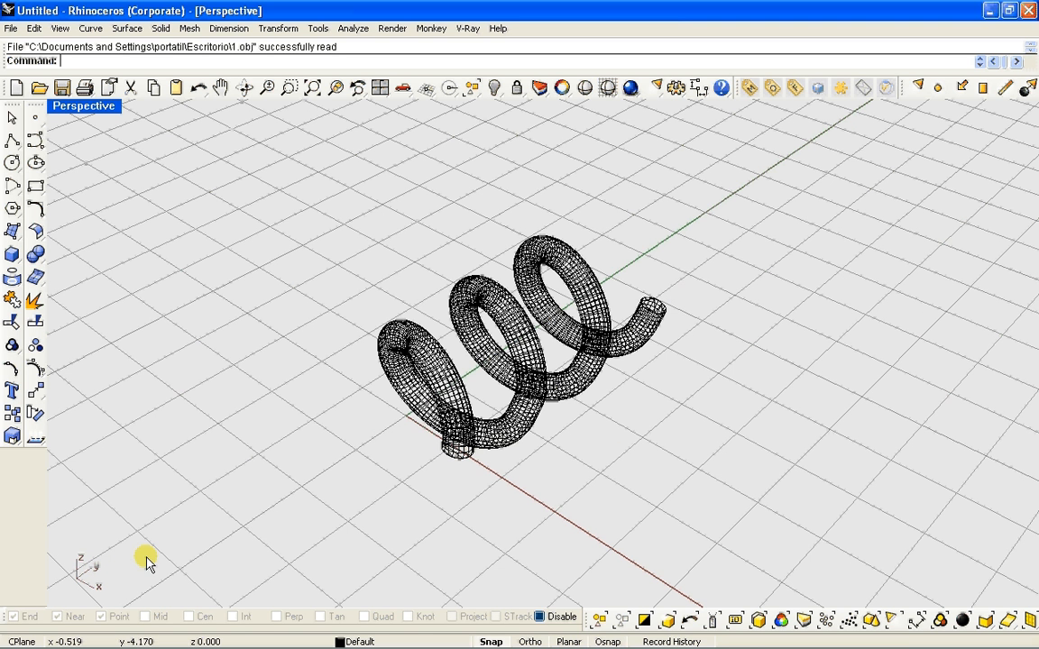
left_click(584, 294)
type("Ro")
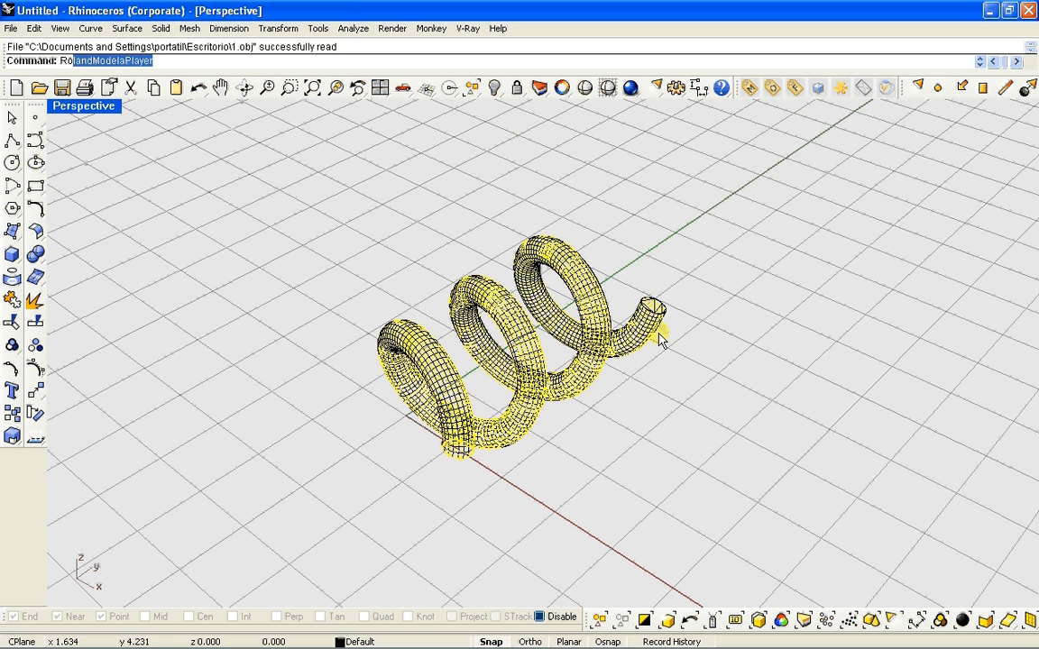
type("tate3D")
key("Return")
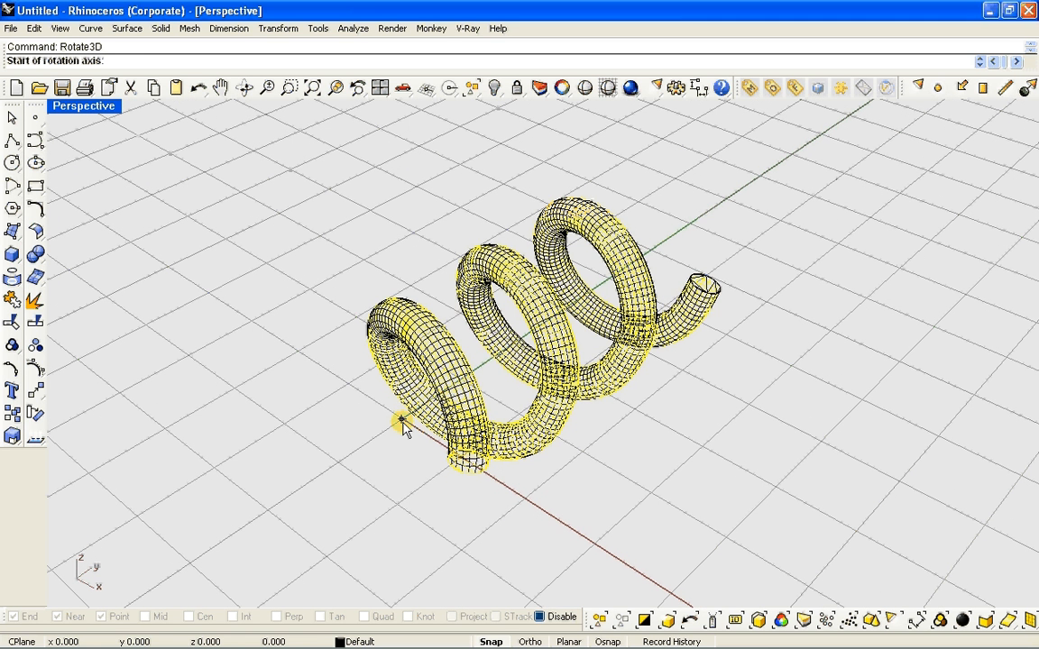
left_click(402, 422)
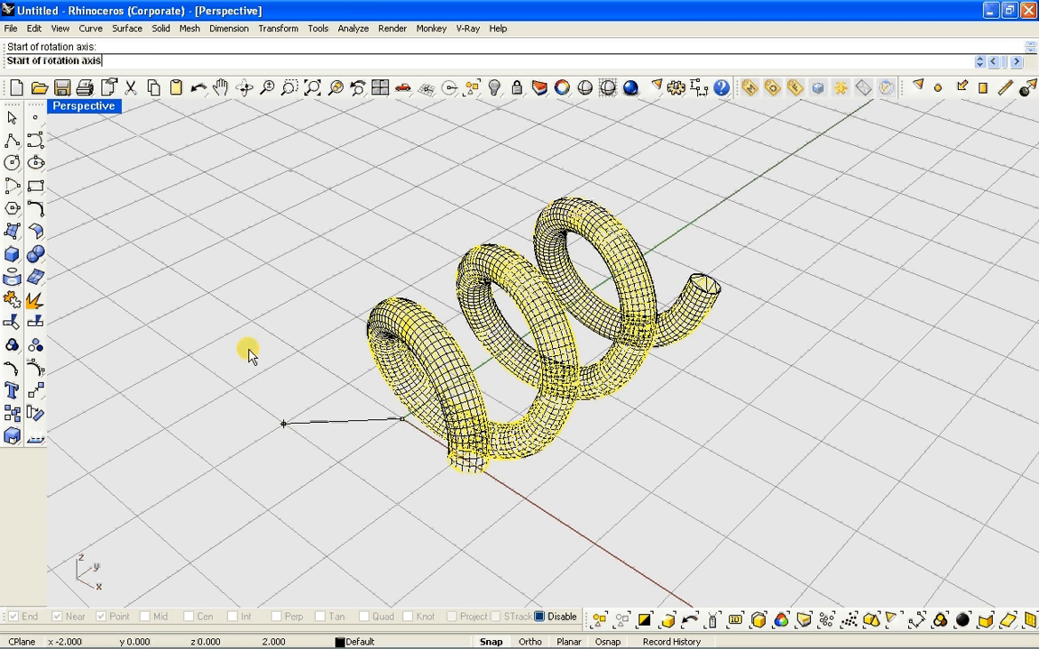
left_click(169, 267)
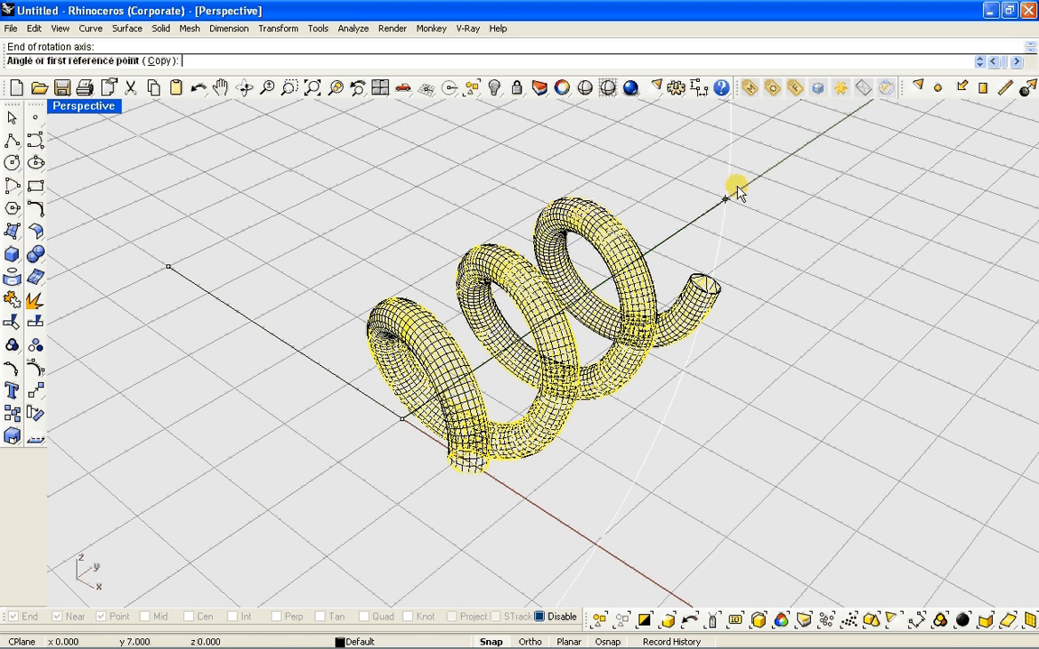
left_click(613, 174)
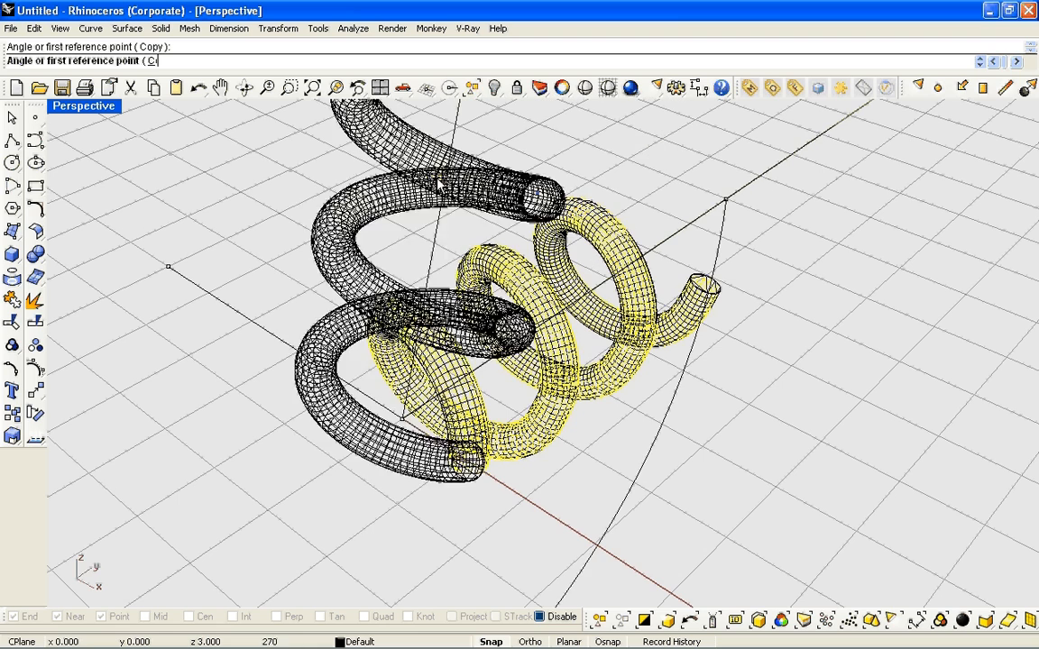
left_click(431, 183)
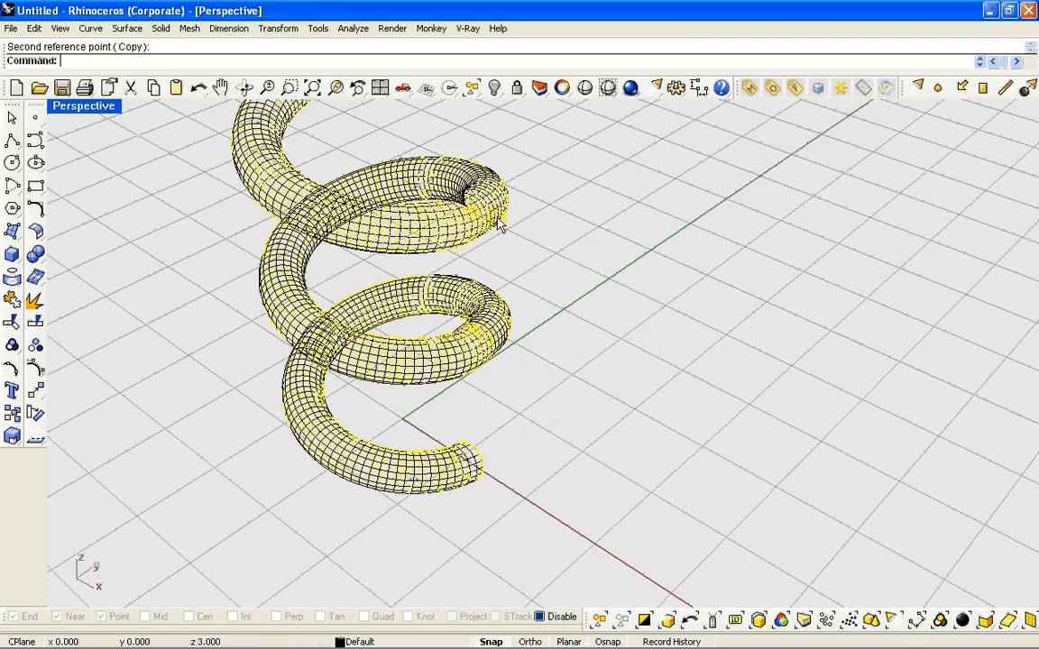
key("Escape")
Examine the upright helix in the Perspective, Front and Right views, checking its orientation and position relative to the origin
right_click_drag(538, 359, 472, 394)
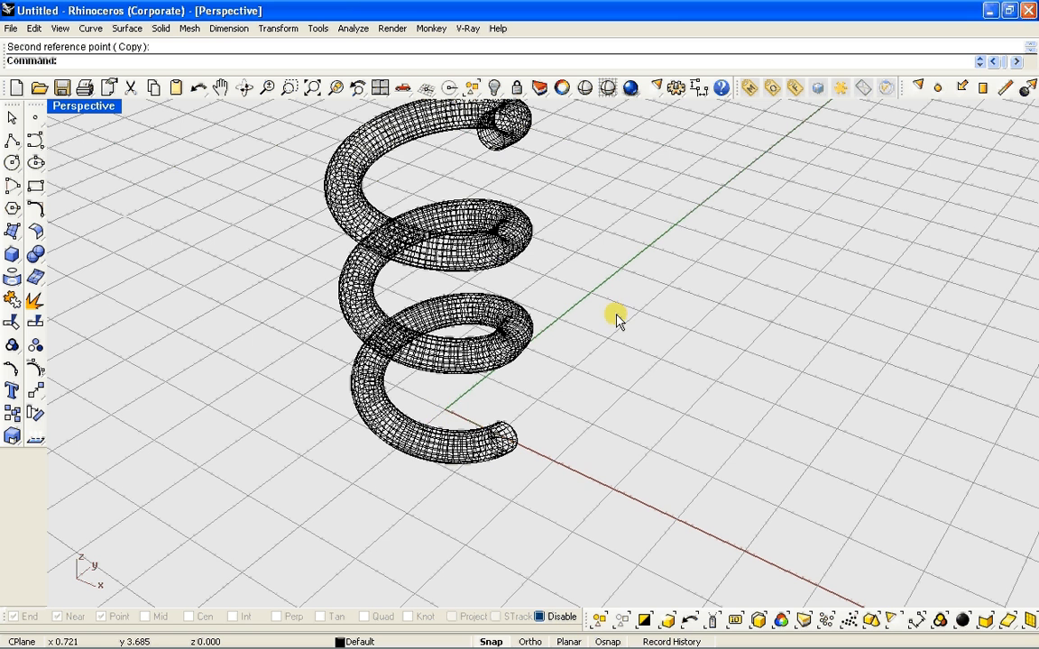
scroll(500, 233, "down", 2)
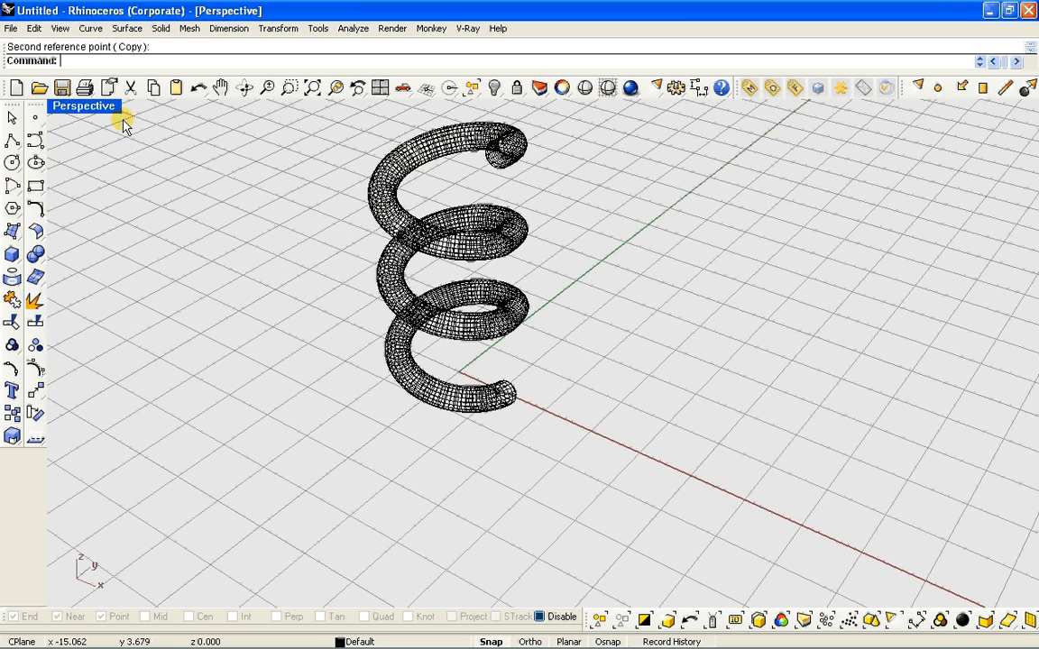
double_click(104, 109)
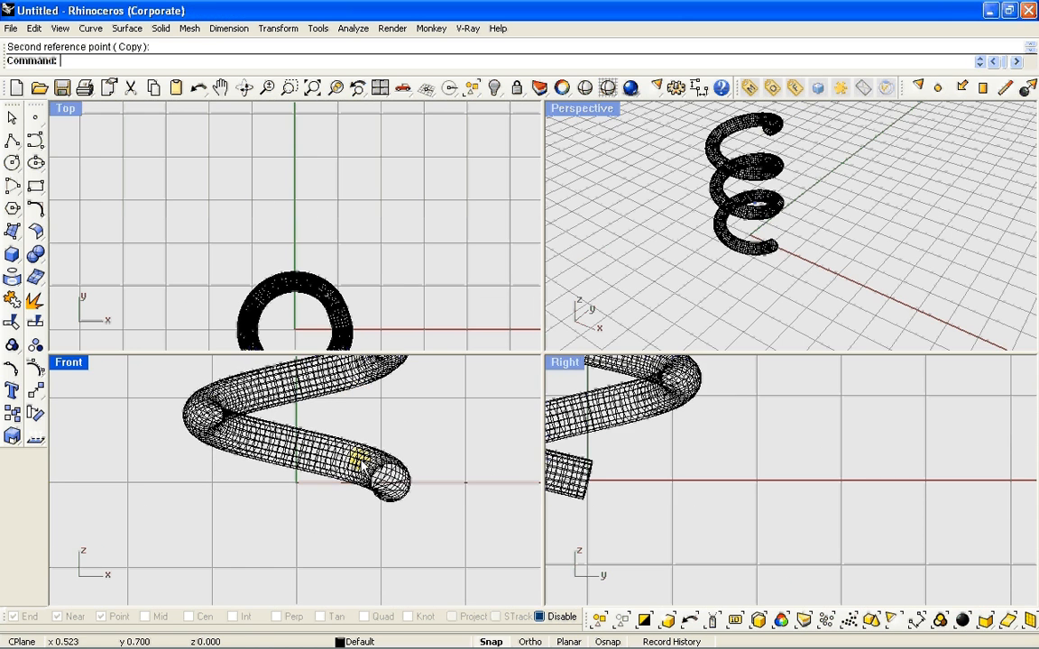
scroll(364, 463, "down", 2)
scroll(674, 490, "down", 4)
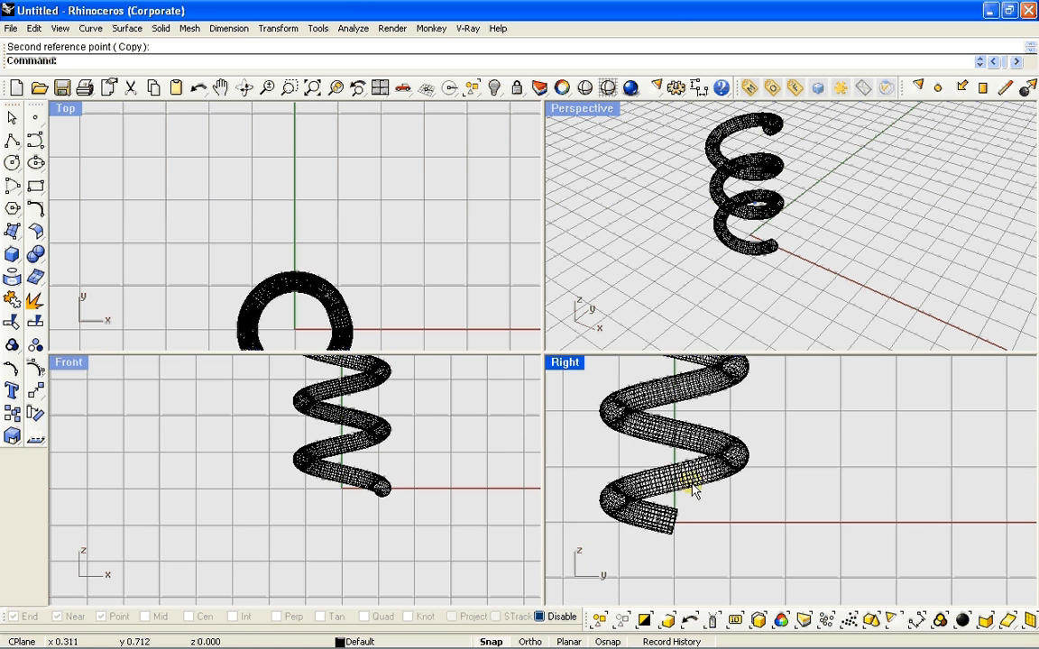
scroll(694, 489, "down", 3)
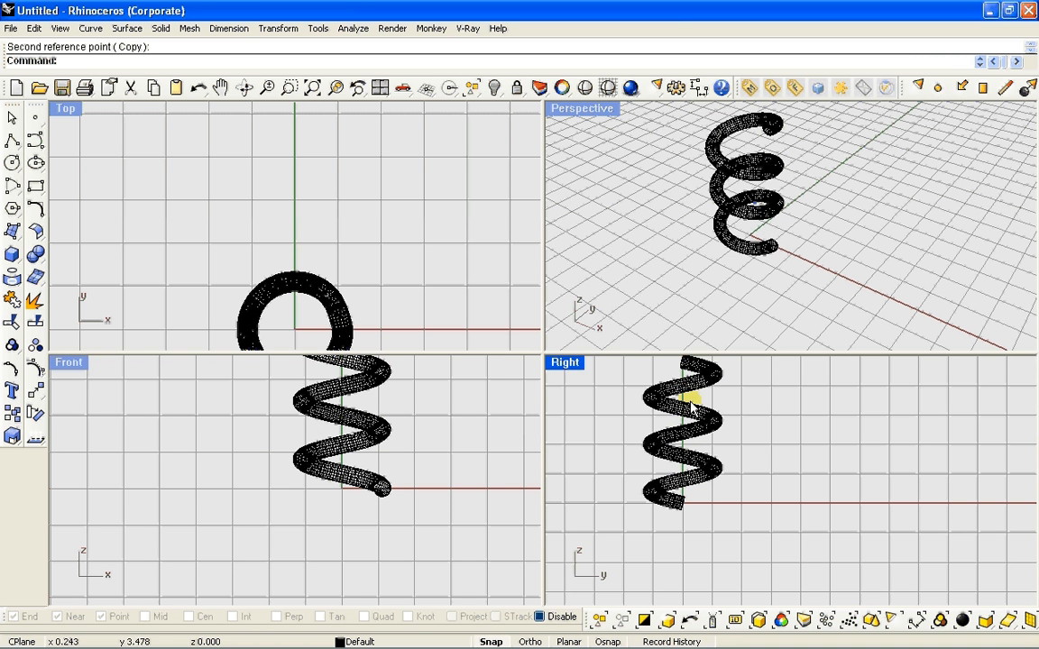
double_click(577, 109)
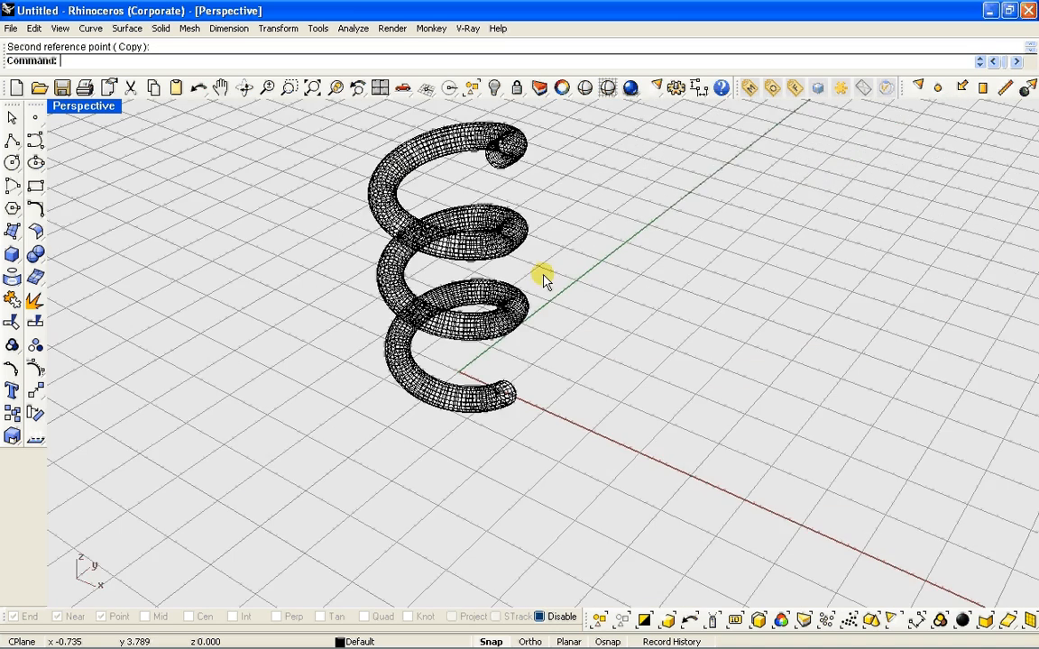
scroll(417, 297, "up", 3)
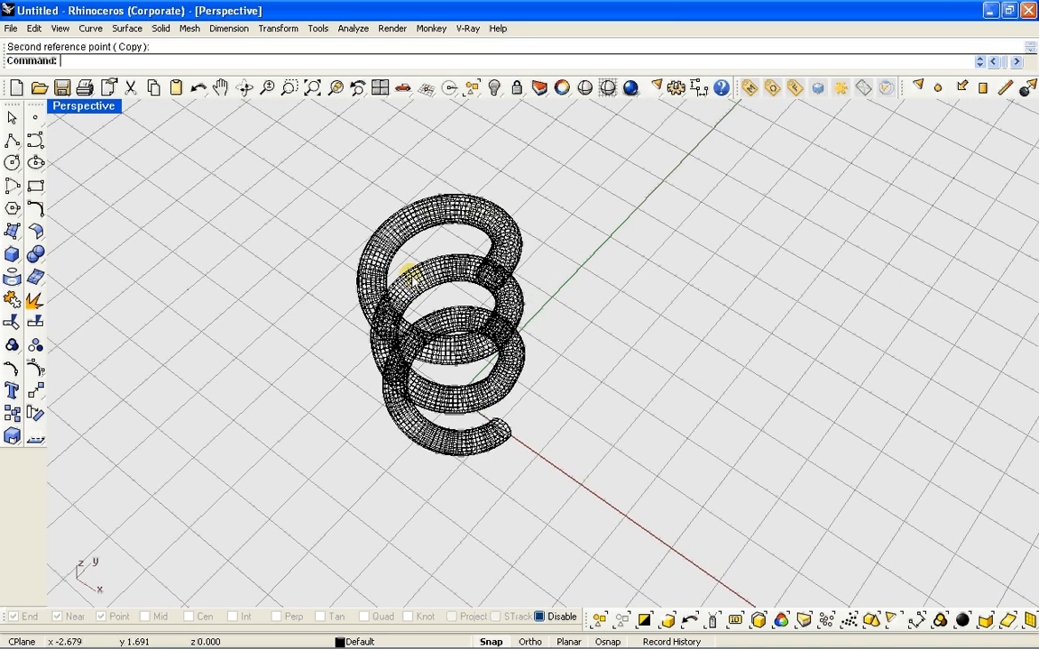
scroll(417, 284, "up", 2)
right_click_drag(410, 281, 409, 268)
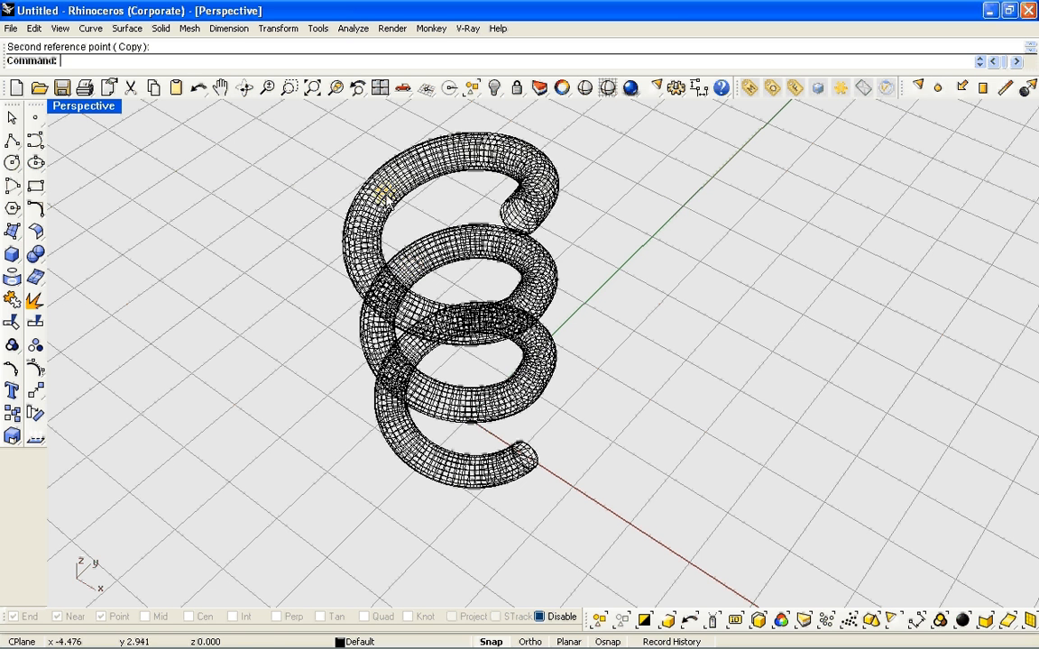
Convert the helix mesh to a NURBS polysurface with MeshToNURB and delete the original mesh
left_click(416, 150)
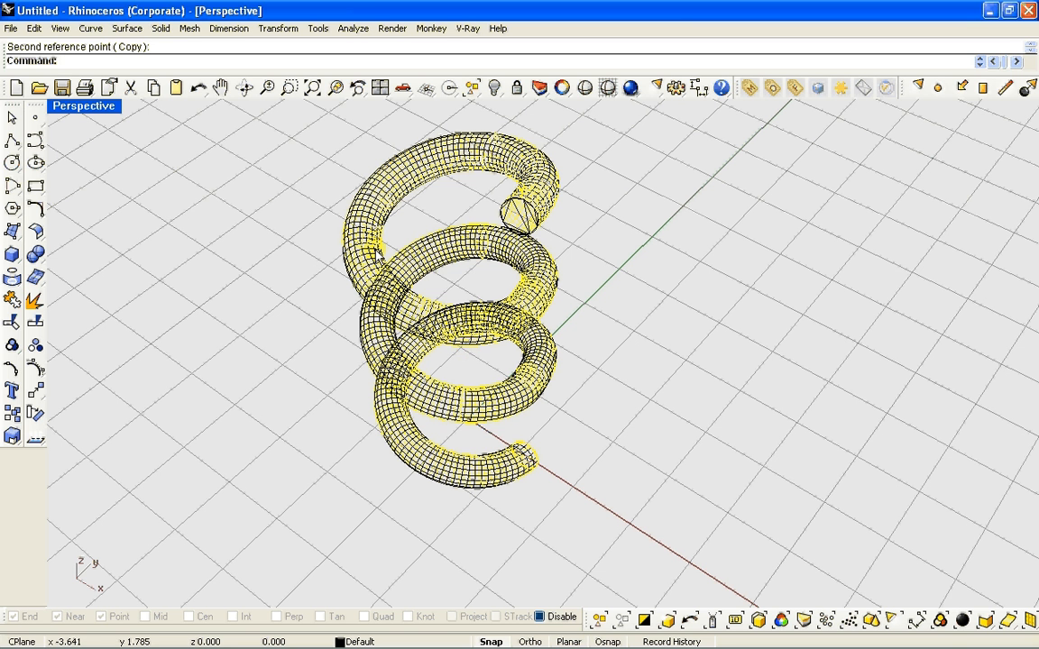
type("MeshToNURB")
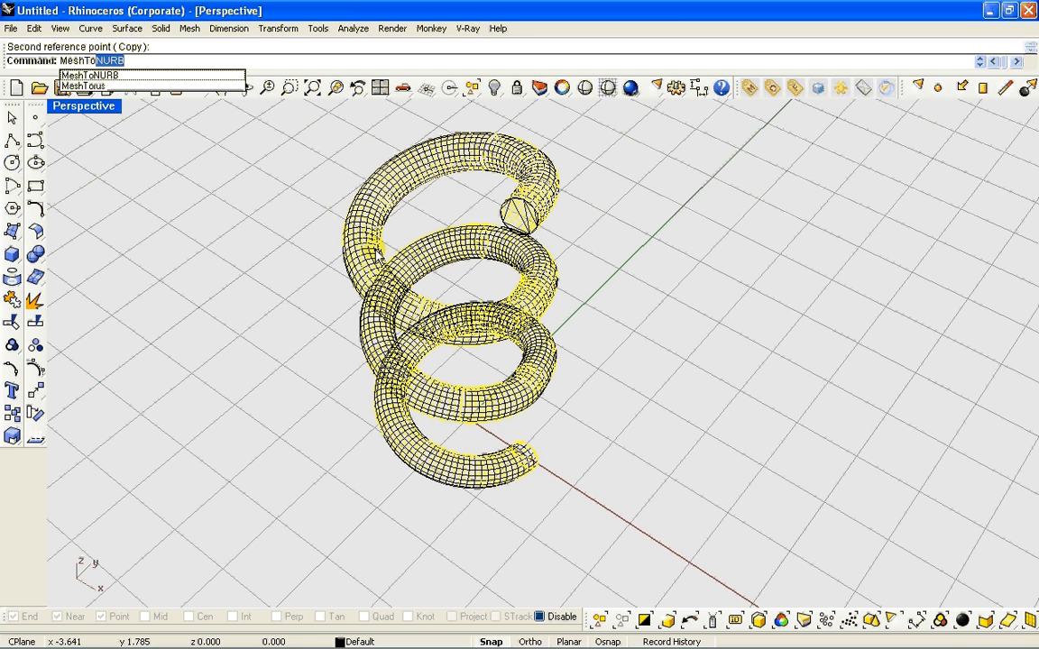
left_click(101, 76)
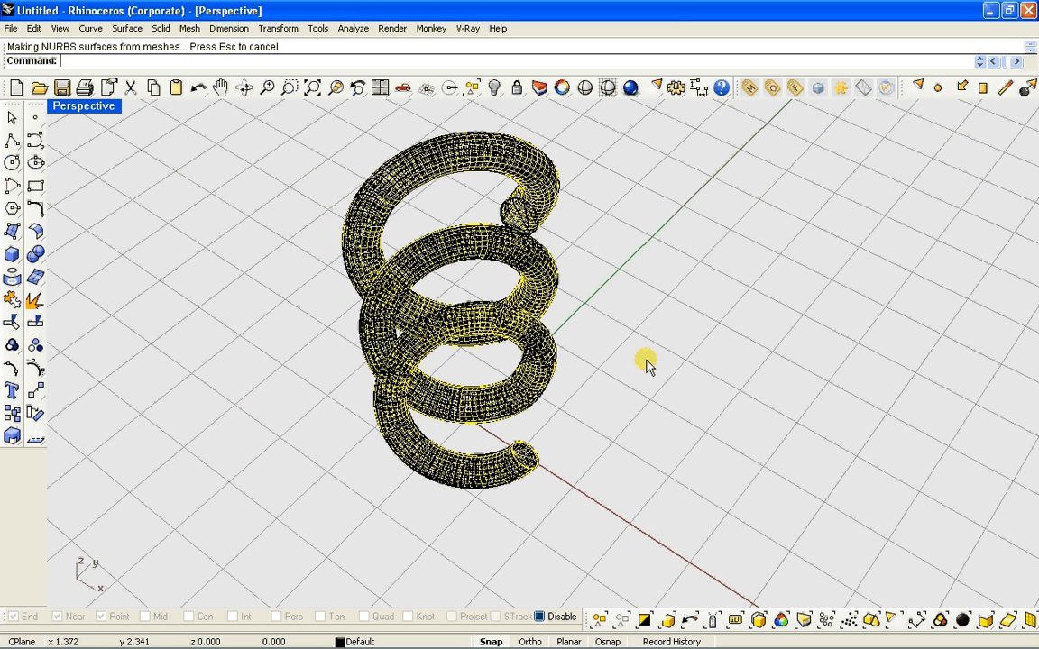
key("Delete")
left_click(293, 333)
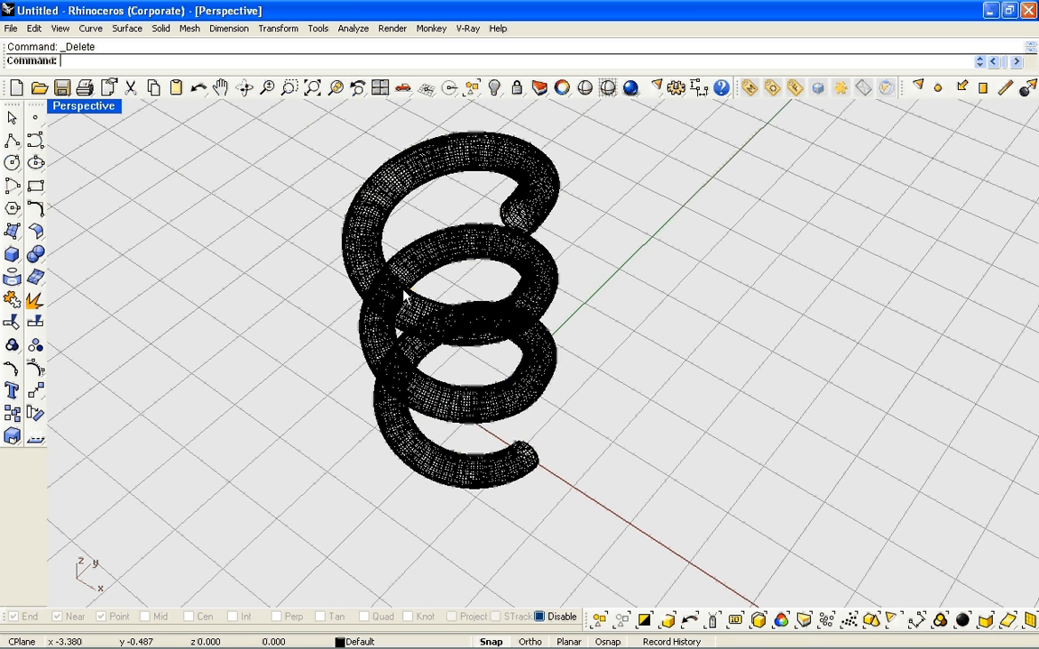
Launch Grasshopper with its window beside the helix in the Perspective view, and dismiss the new version notice
scroll(405, 296, "up", 4)
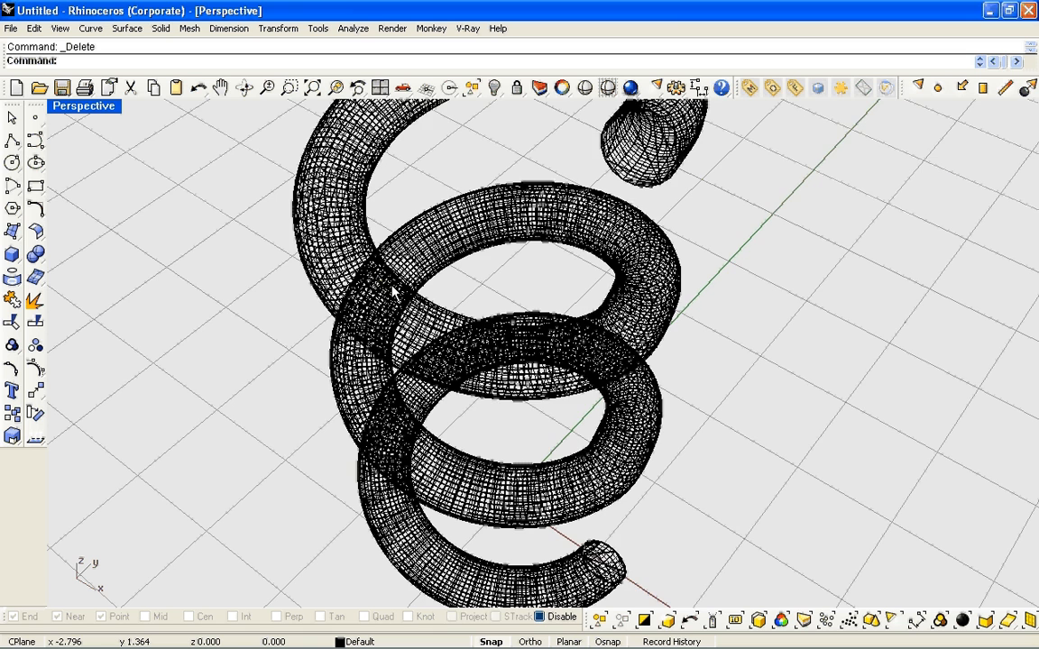
scroll(393, 290, "down", 2)
scroll(393, 290, "down", 2)
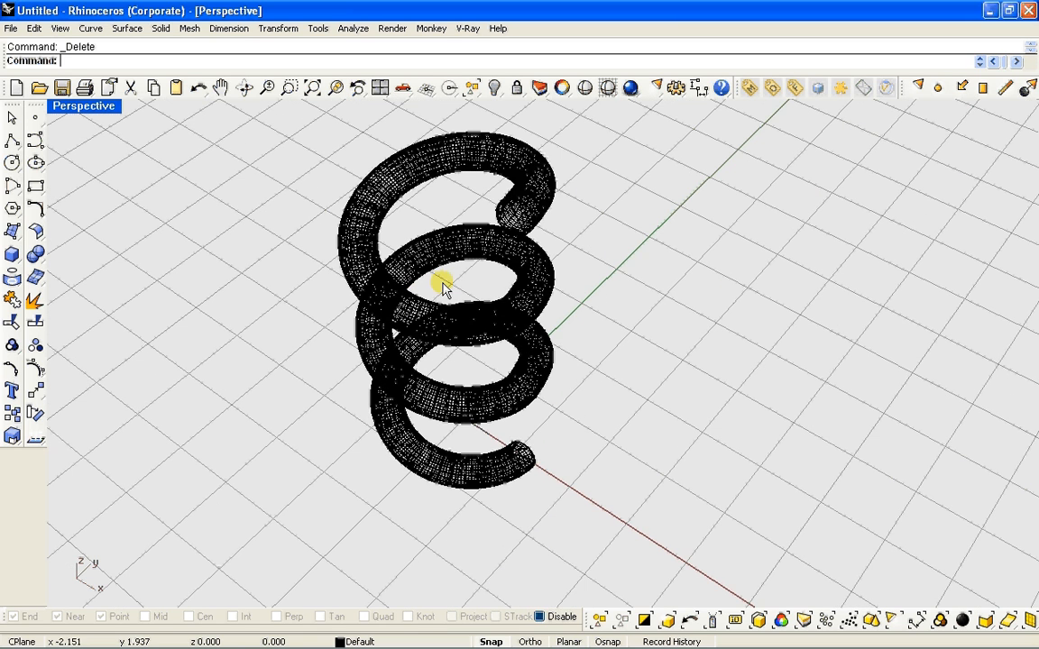
right_click_drag(460, 305, 338, 332, "shift")
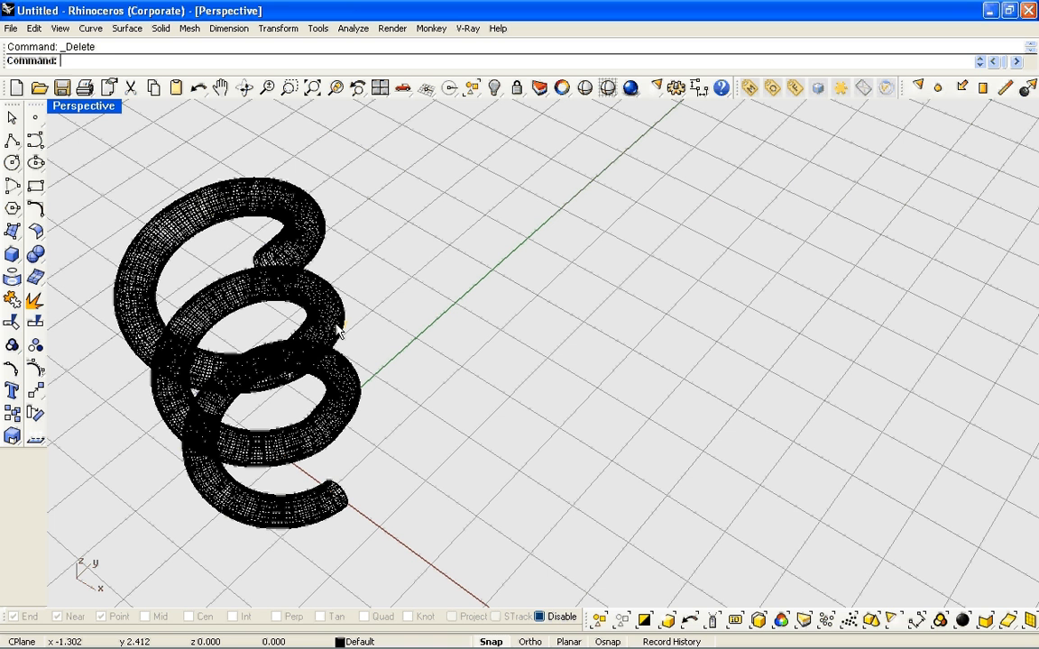
type("Grasshopper")
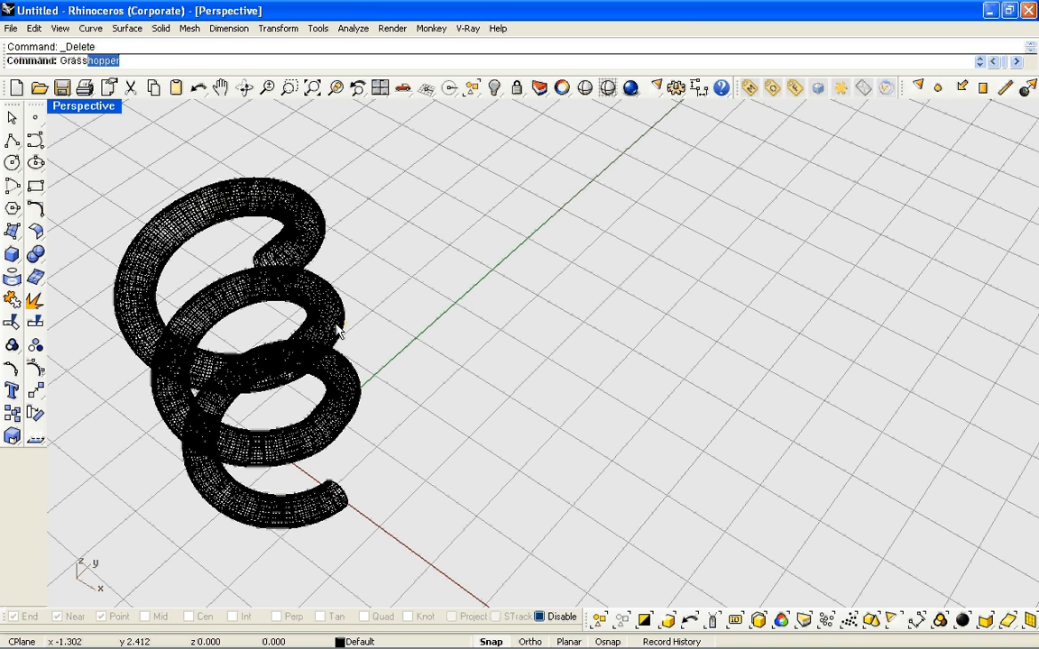
key("Return")
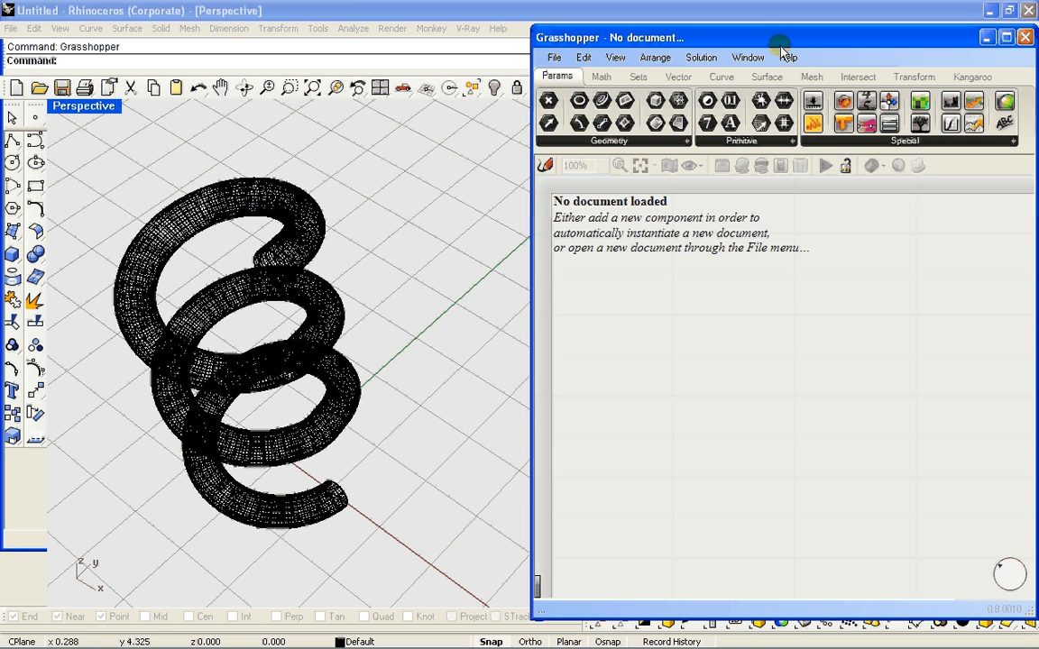
left_click_drag(756, 40, 752, 48)
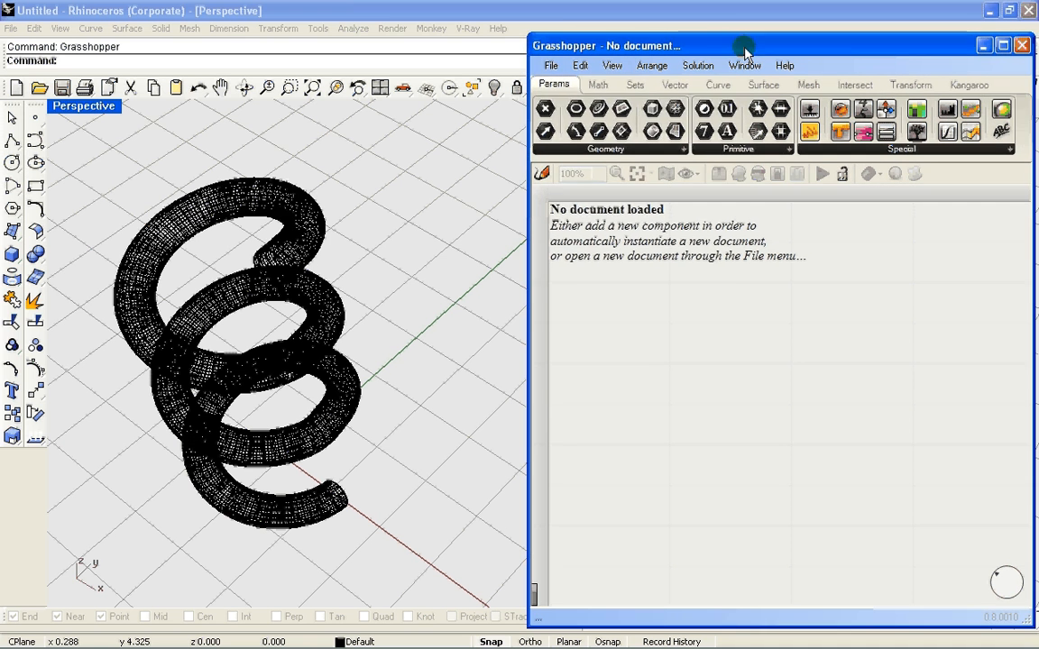
left_click(550, 65)
left_click(784, 339)
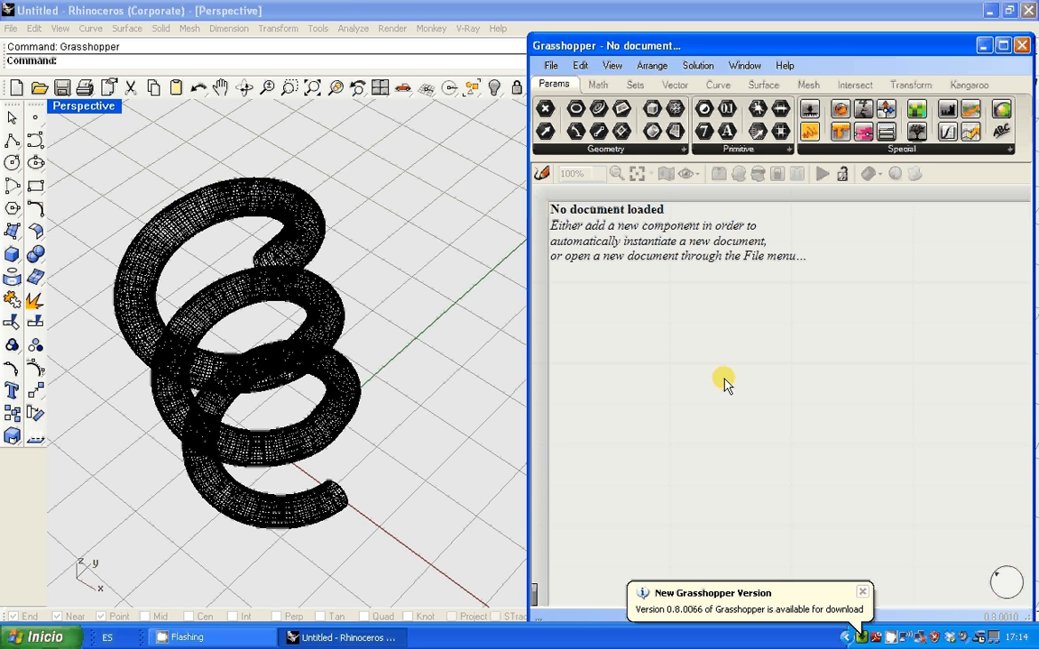
left_click(862, 592)
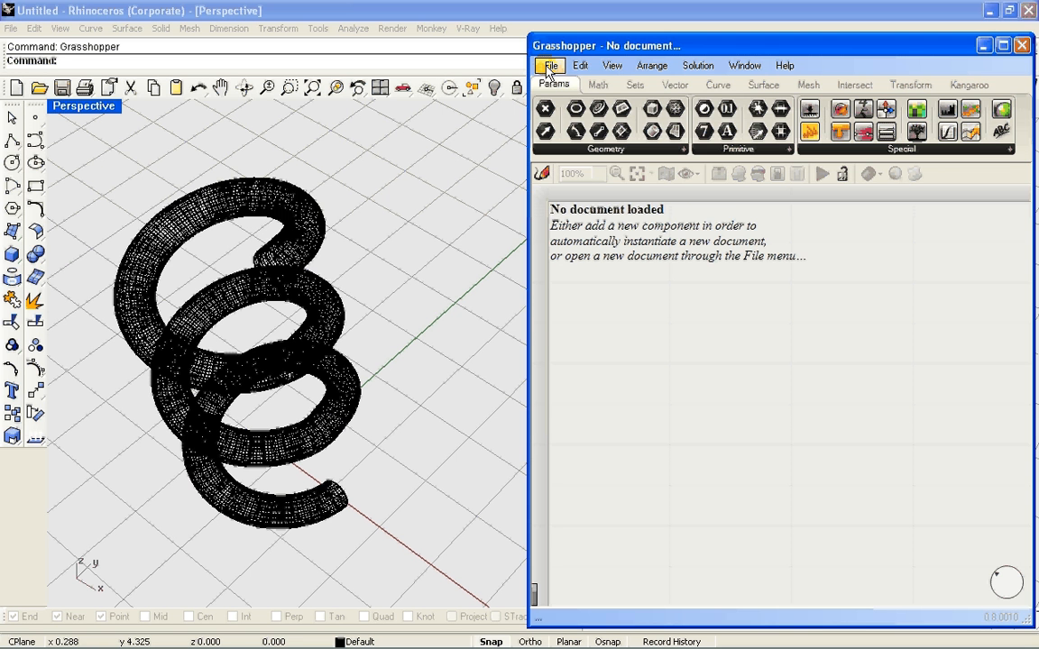
Start opening a Grasshopper document and browse to the grasshopper folder through sadaa_u, Publication and other
left_click(549, 67)
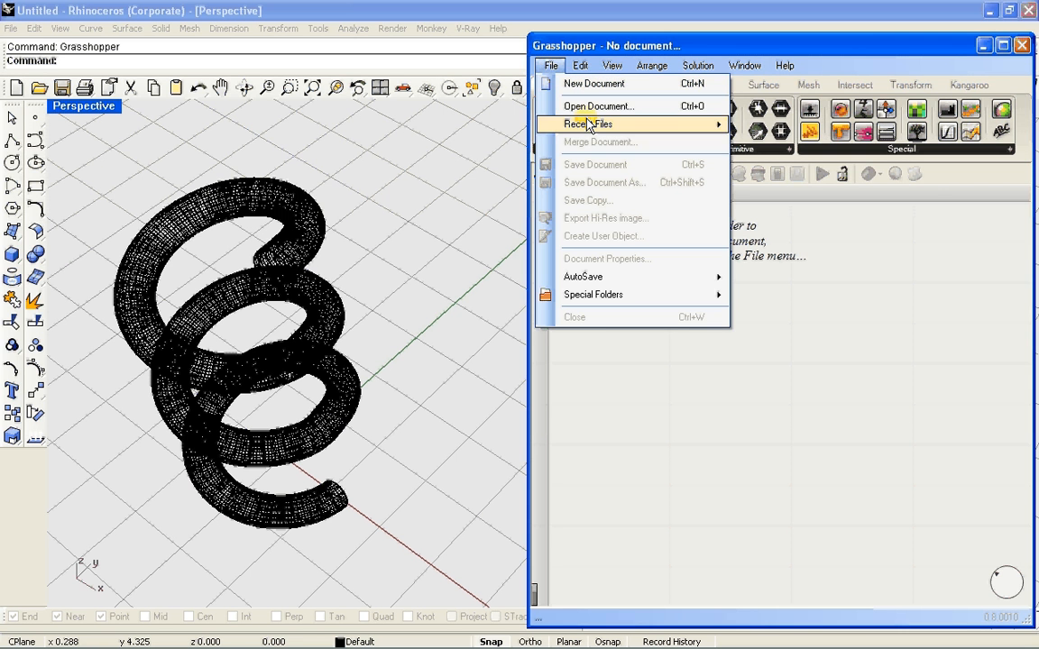
left_click(593, 107)
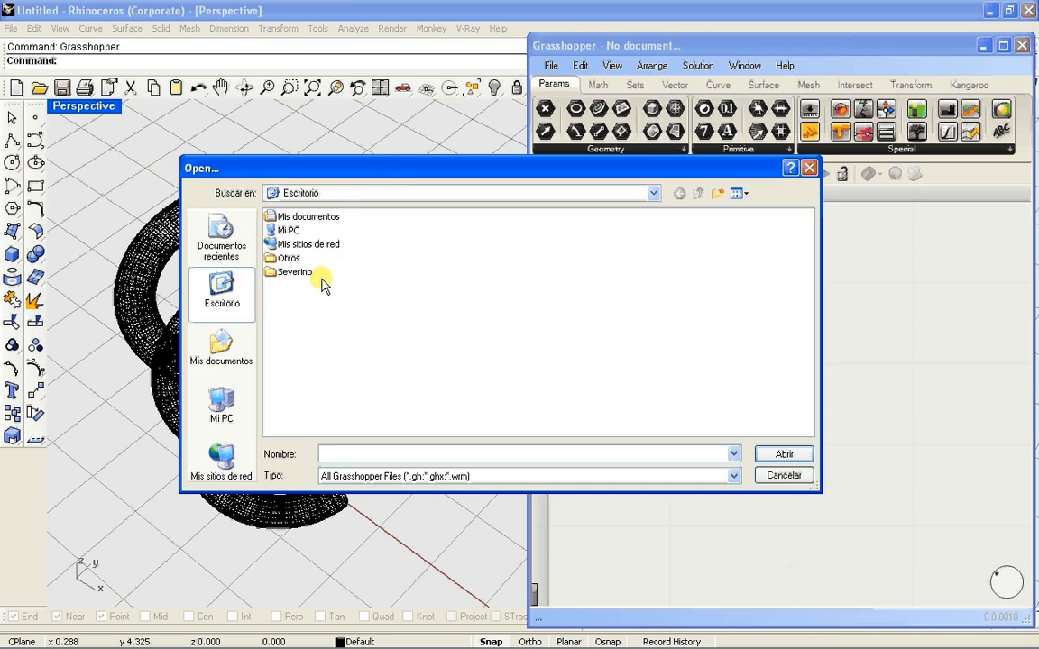
left_click_drag(405, 177, 558, 71)
double_click(447, 165)
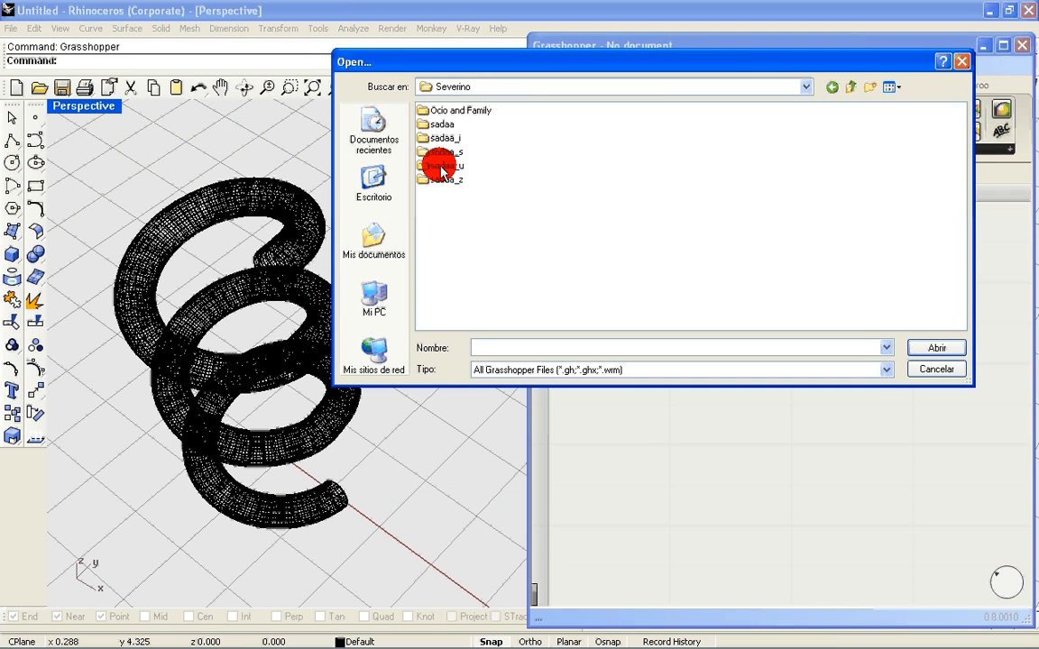
double_click(447, 166)
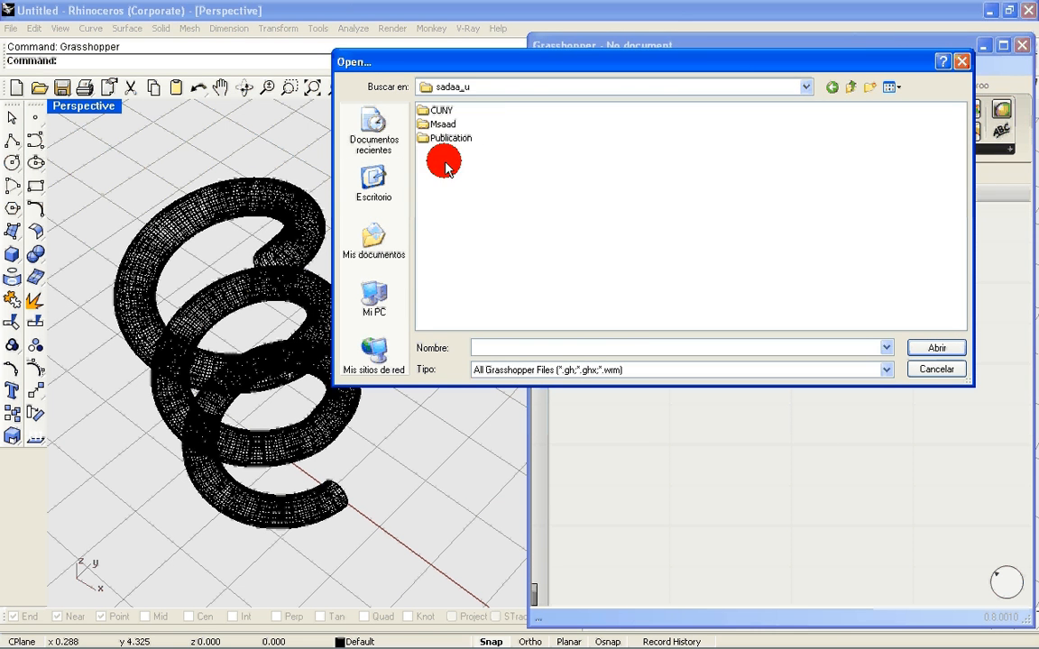
double_click(442, 111)
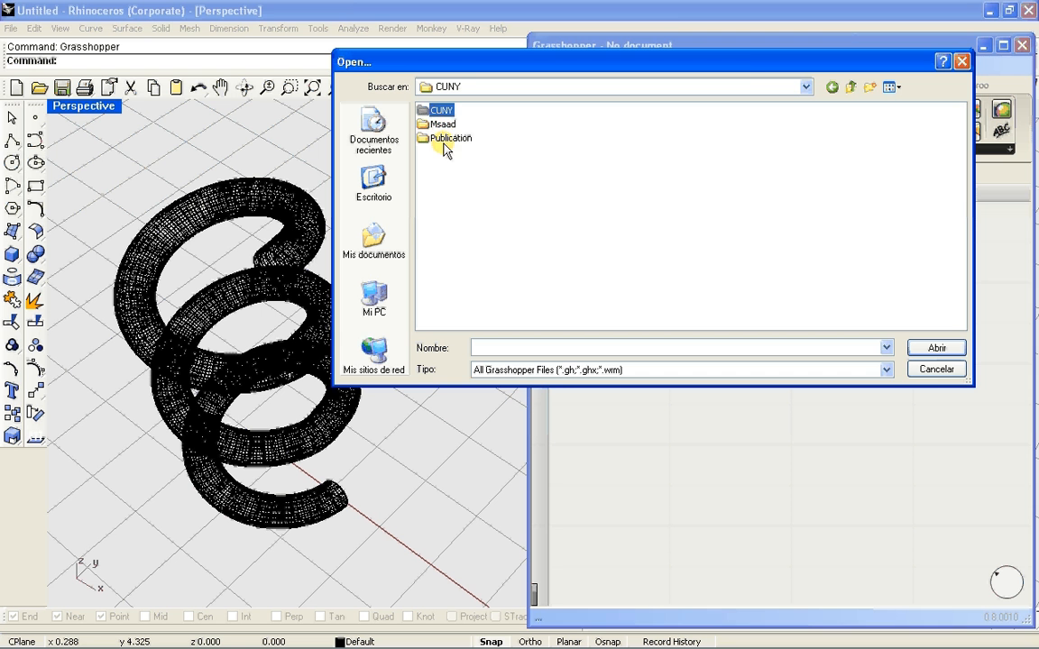
double_click(445, 141)
double_click(439, 110)
double_click(440, 111)
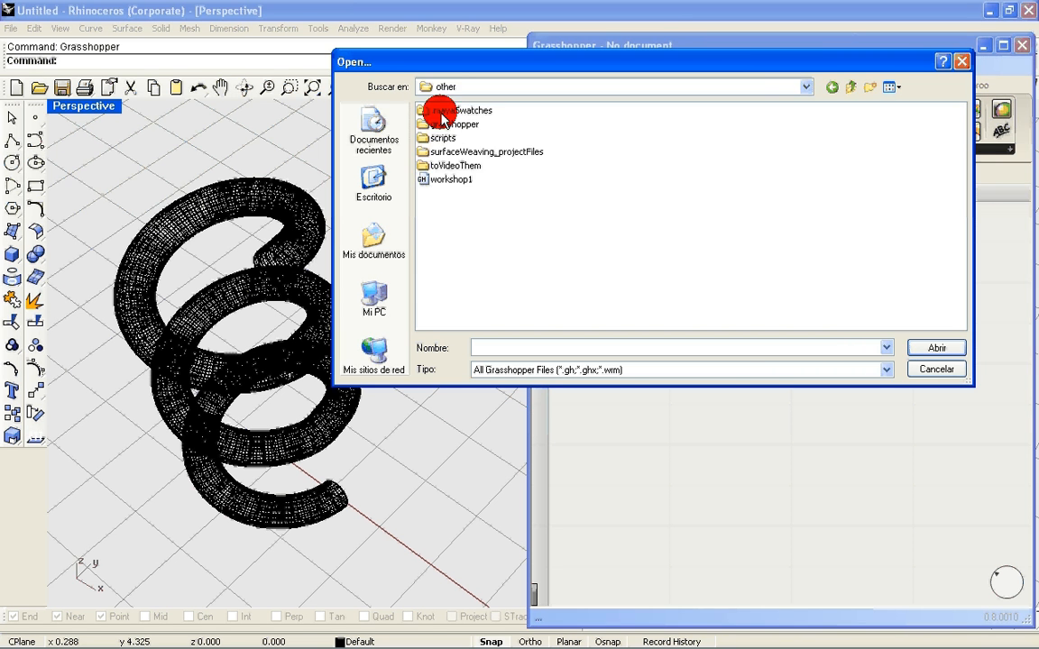
double_click(448, 126)
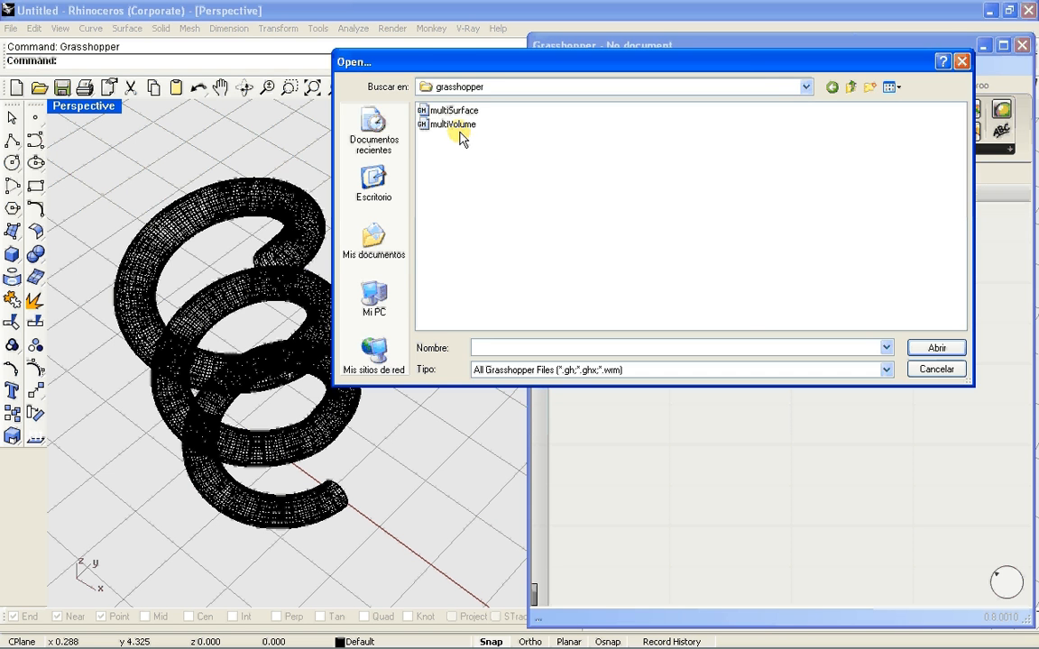
Open the multiVolume definition from the grasshopper folder
left_click_drag(519, 62, 555, 84)
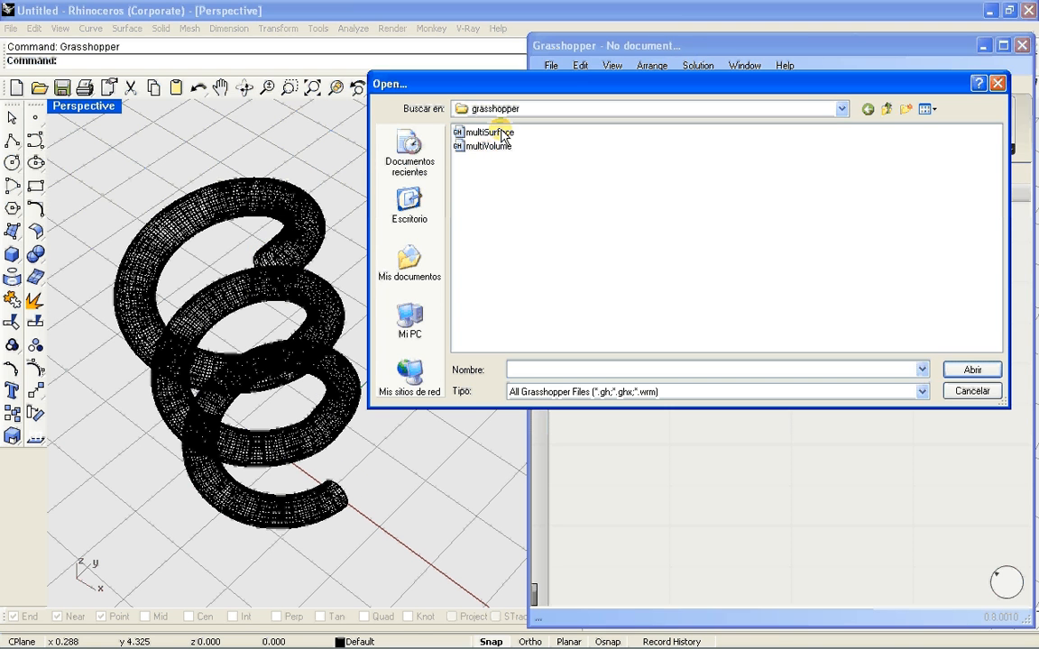
left_click_drag(552, 86, 538, 99)
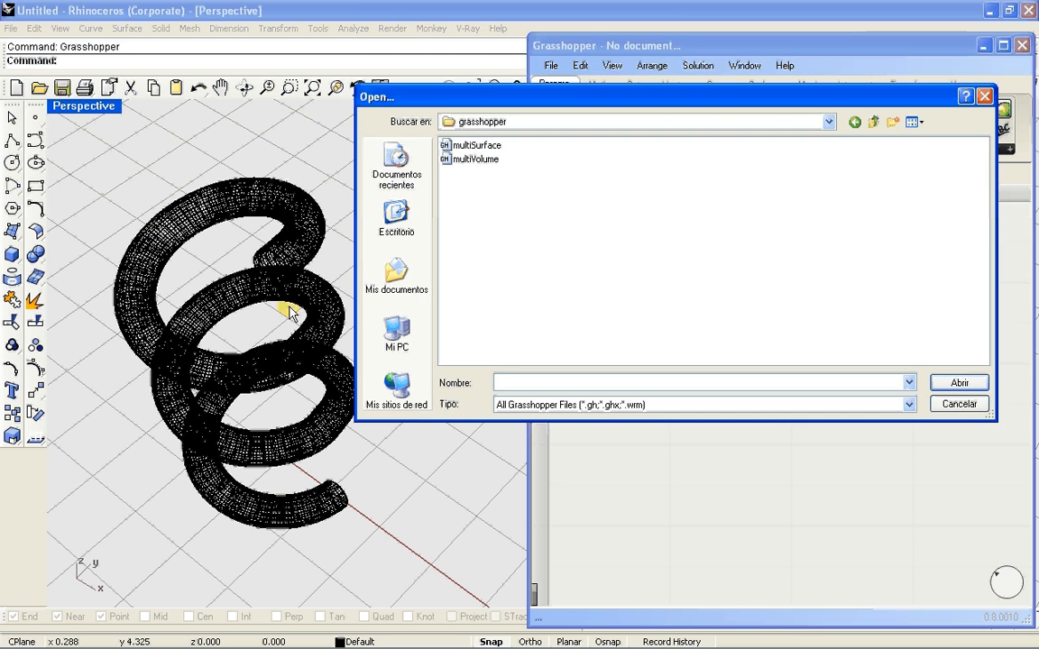
left_click(483, 160)
left_click(958, 383)
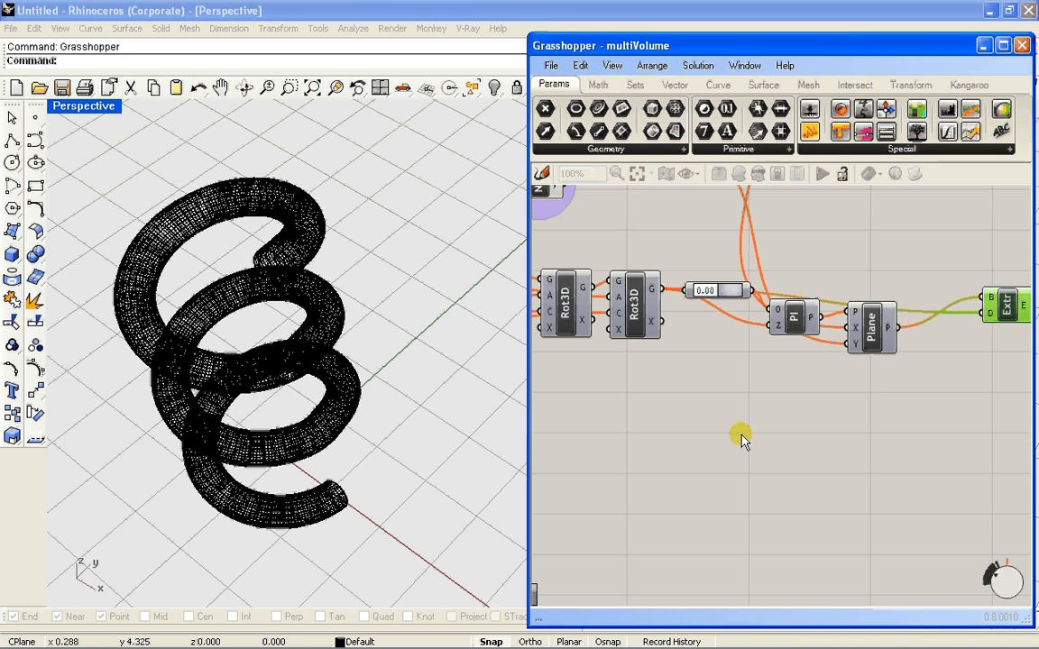
Examine the overall layout of the multiVolume definition and the Geo, BBox and Explode components at its start
scroll(702, 417, "down", 10)
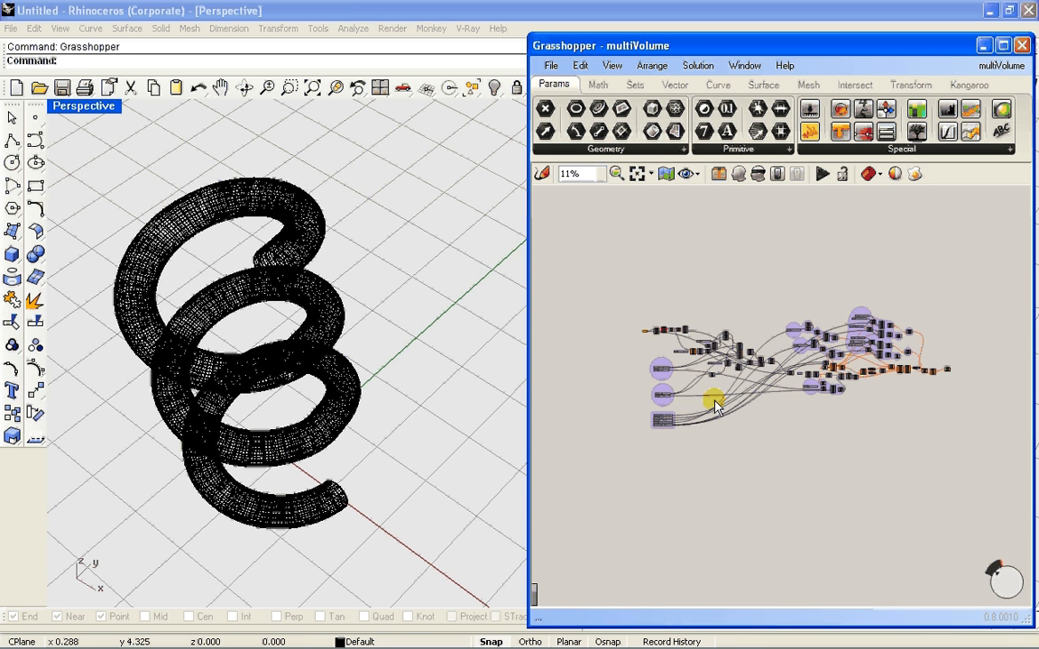
scroll(816, 408, "up", 1)
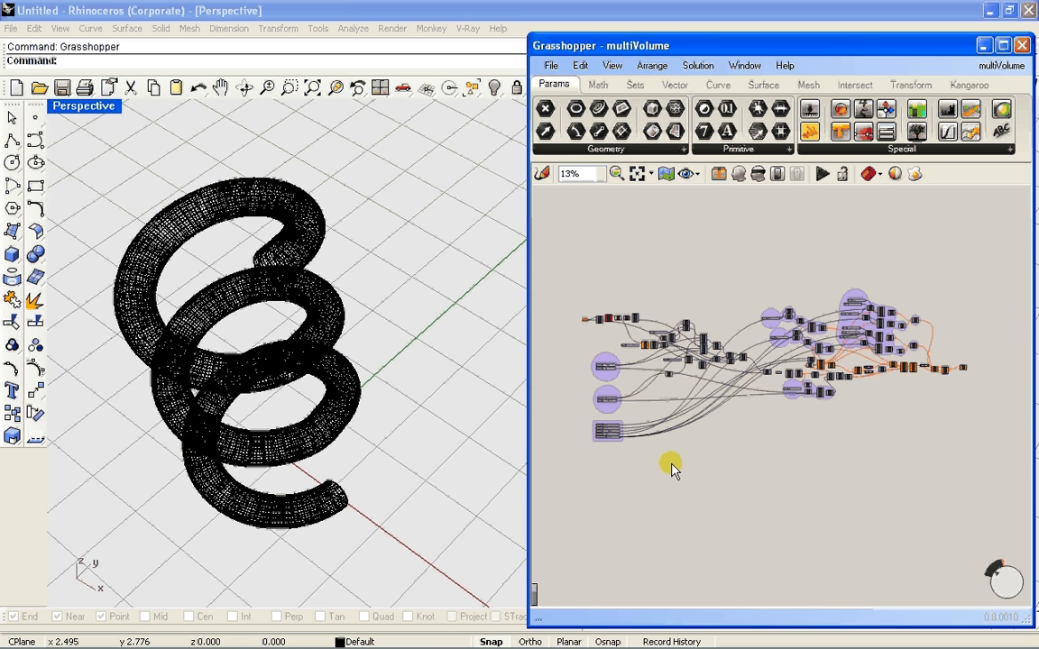
right_click_drag(589, 379, 626, 392)
scroll(620, 338, "up", 3)
scroll(621, 305, "up", 3)
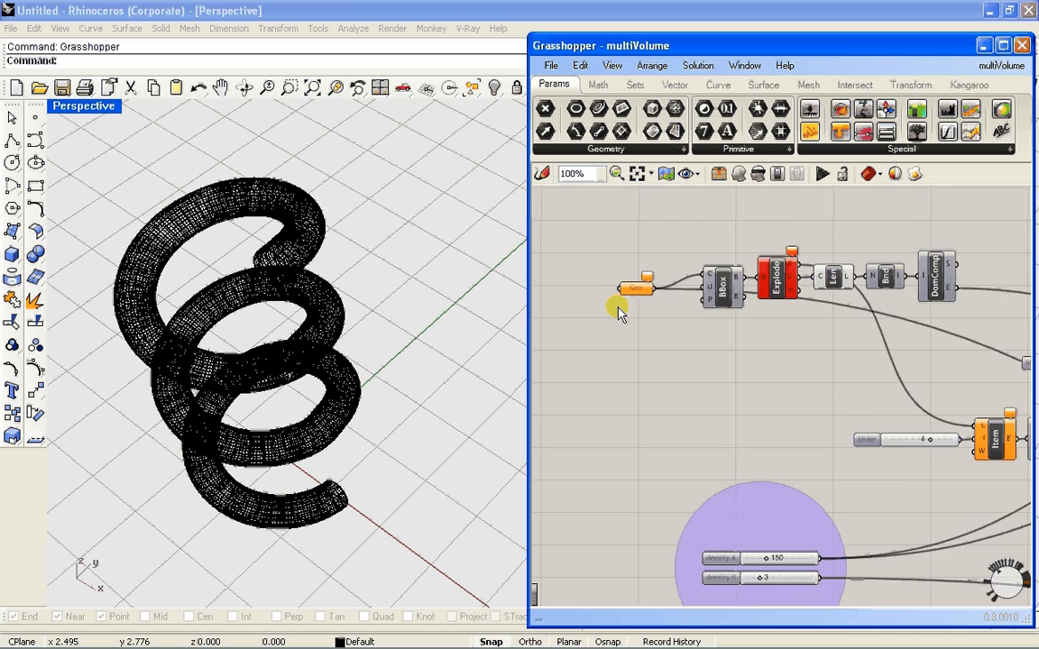
scroll(668, 358, "down", 3)
scroll(668, 358, "down", 5)
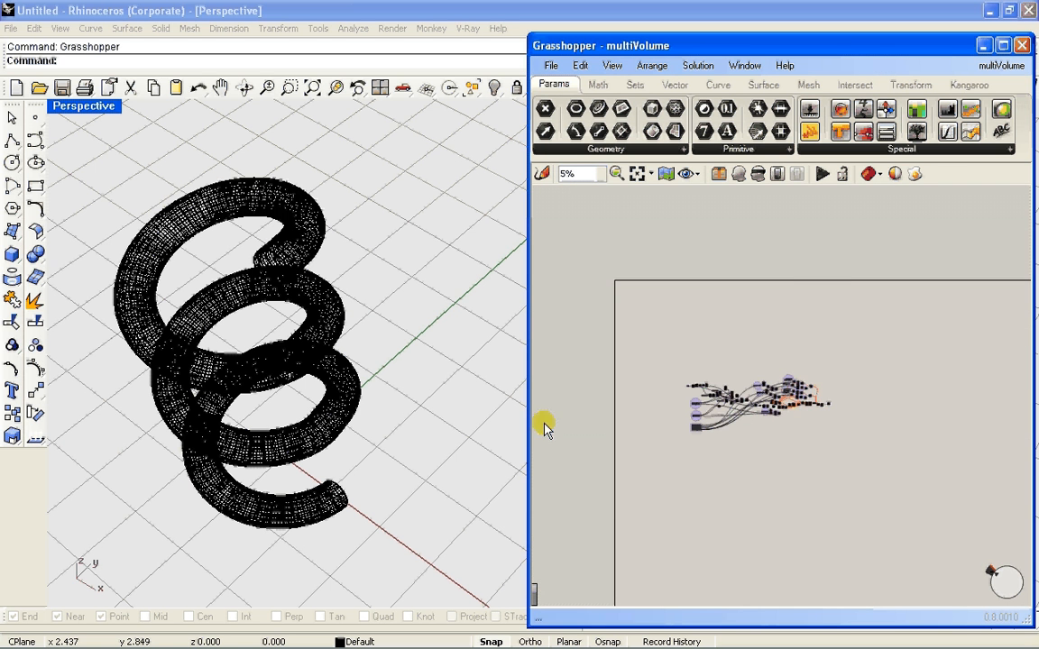
scroll(627, 397, "up", 9)
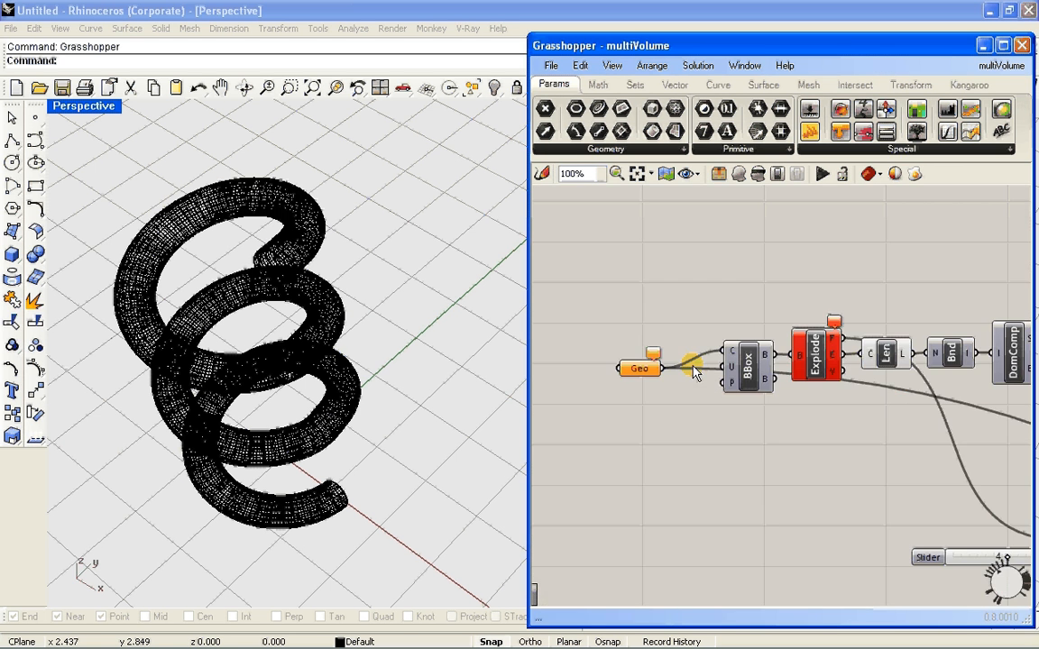
right_click_drag(630, 396, 675, 376)
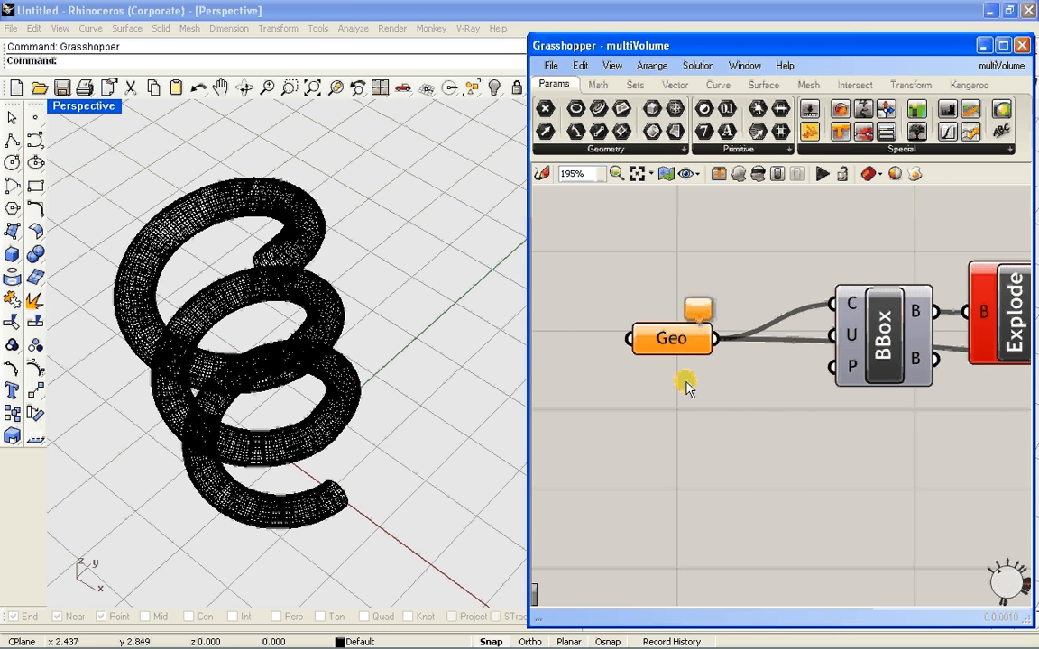
scroll(688, 388, "down", 9)
scroll(732, 393, "up", 6)
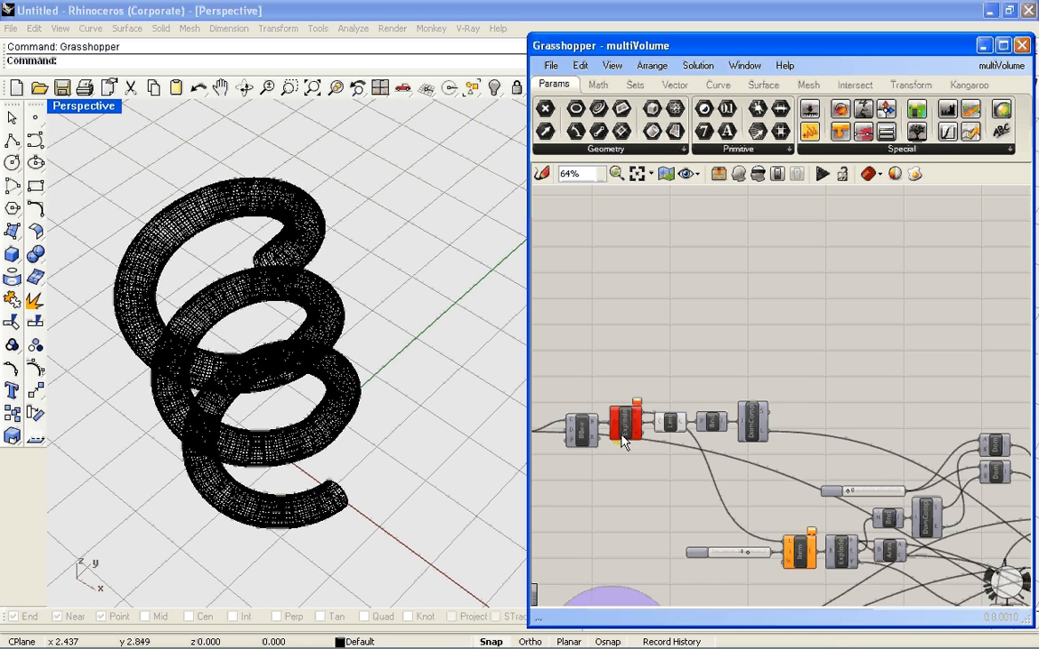
right_click_drag(620, 441, 781, 397)
Reference the helix polysurface from the Perspective view as the single geometry of the Geo parameter
scroll(684, 411, "up", 4)
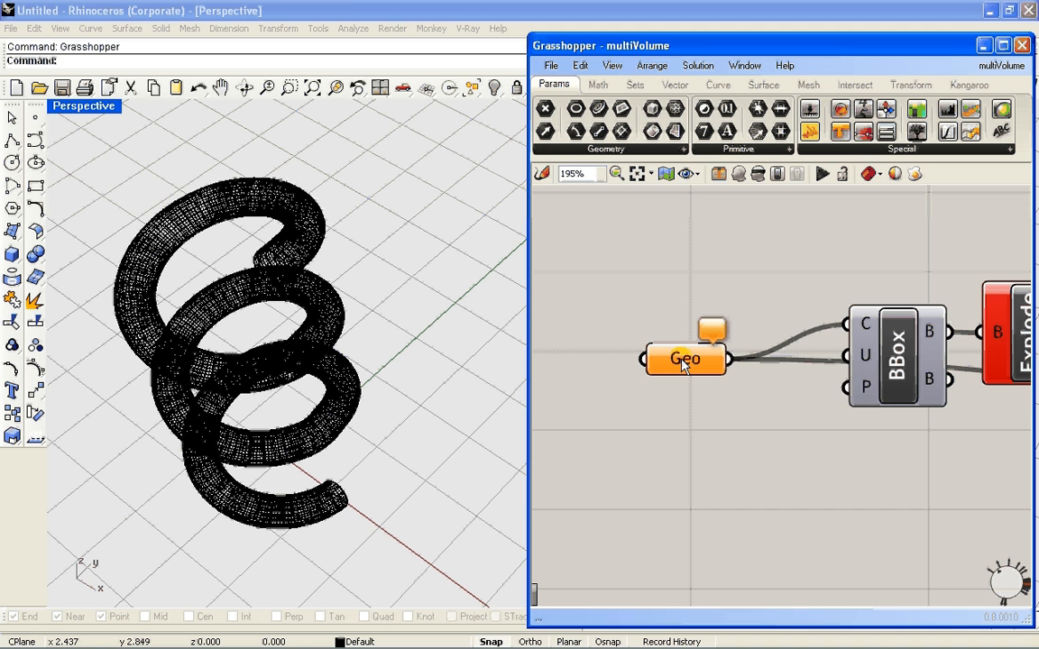
mouse_move(683, 363)
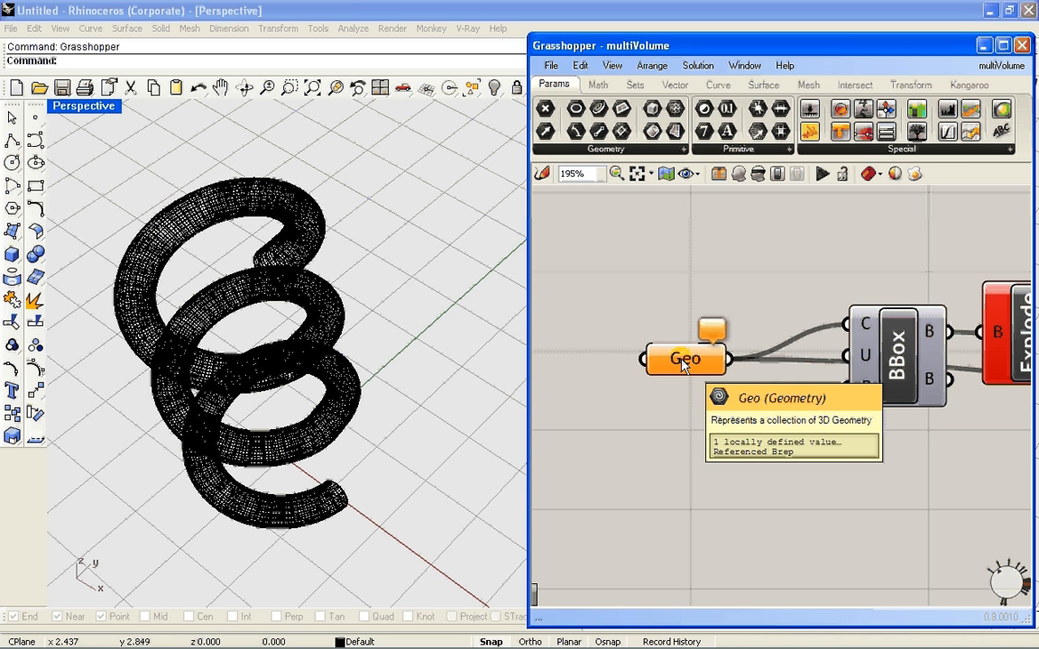
right_click(683, 363)
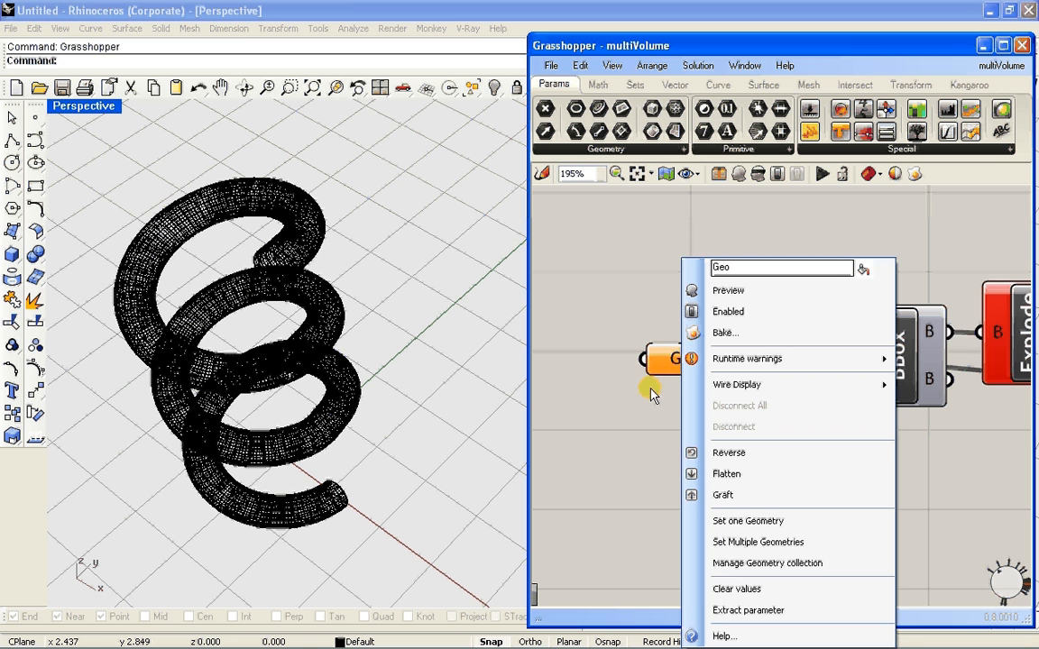
left_click(672, 358)
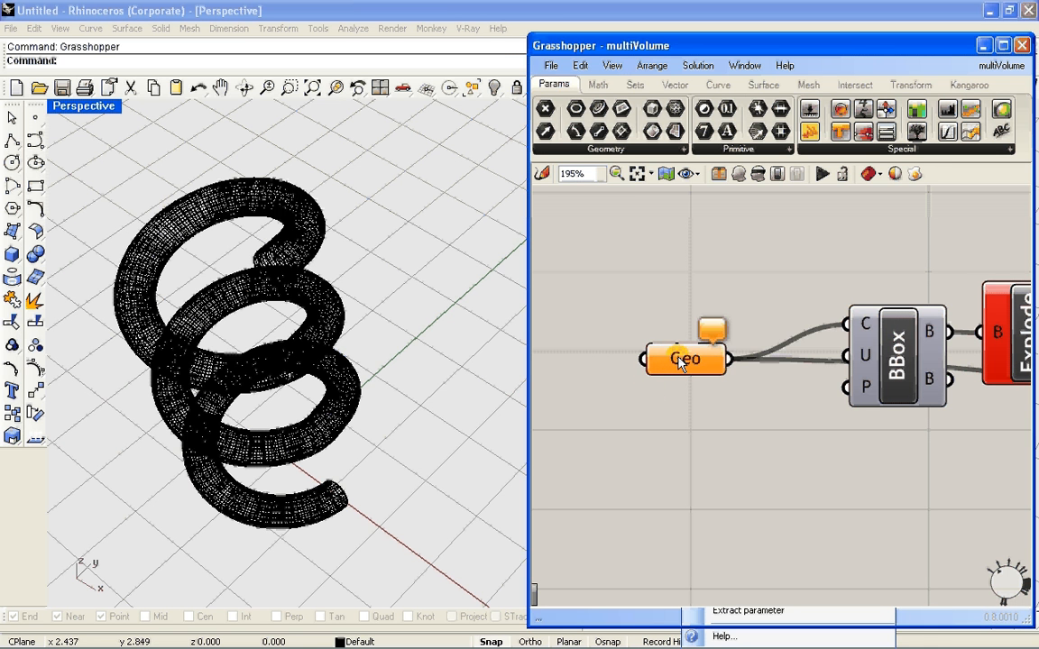
right_click(681, 362)
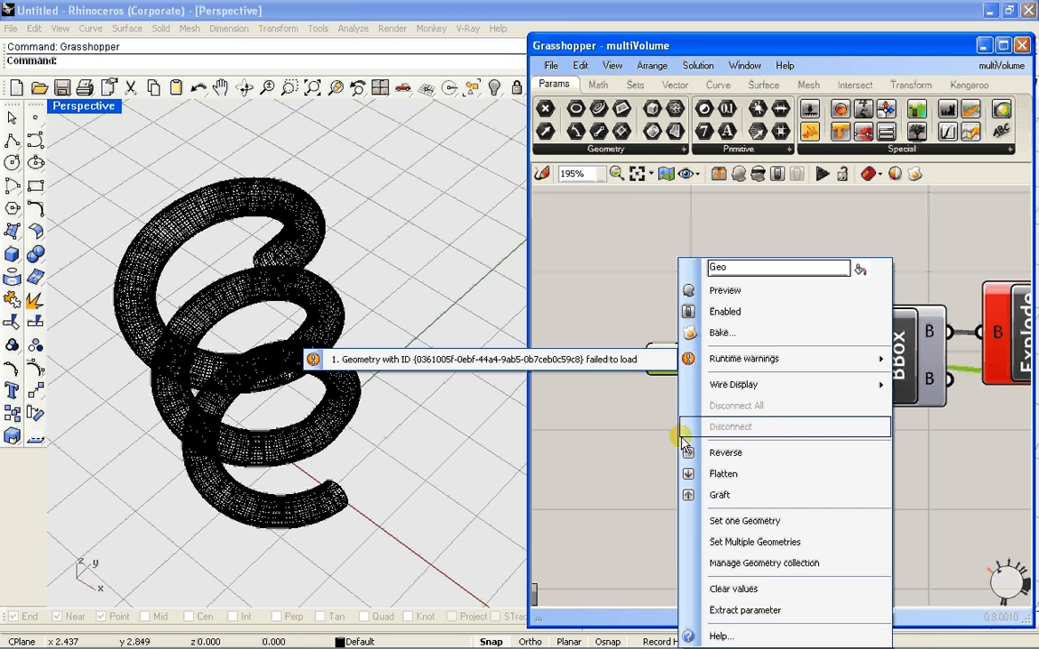
left_click(745, 523)
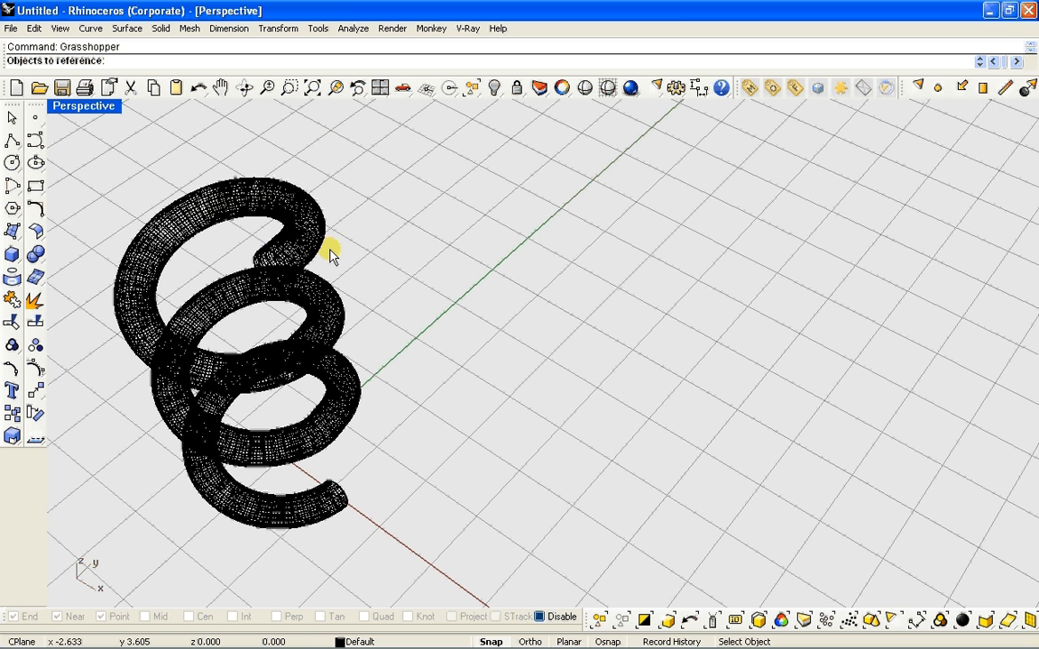
left_click(285, 248)
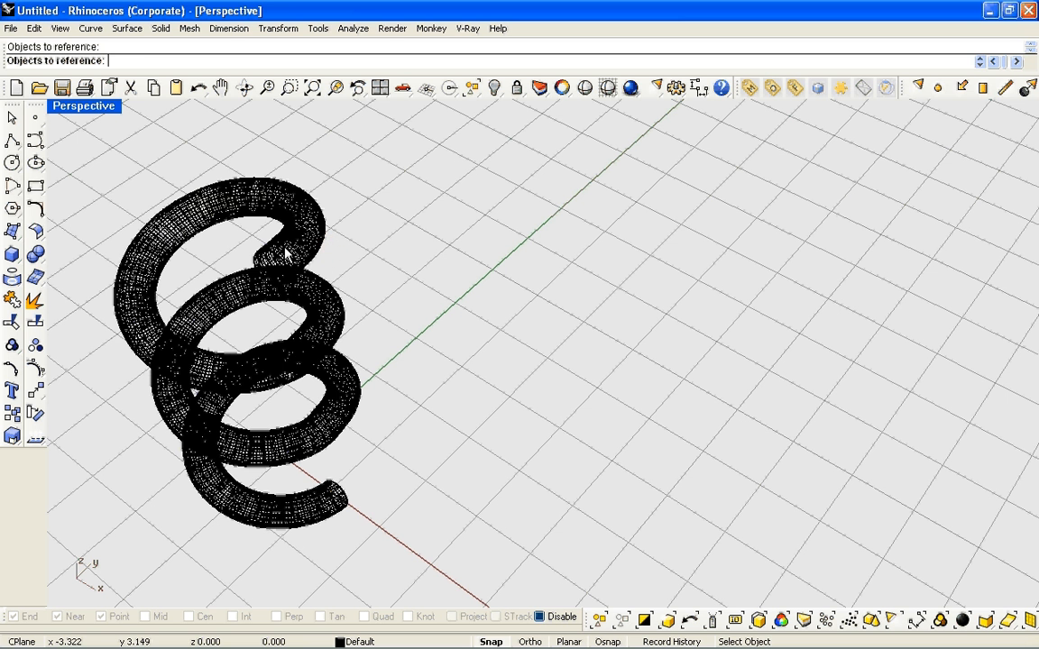
left_click(285, 252)
key("Return")
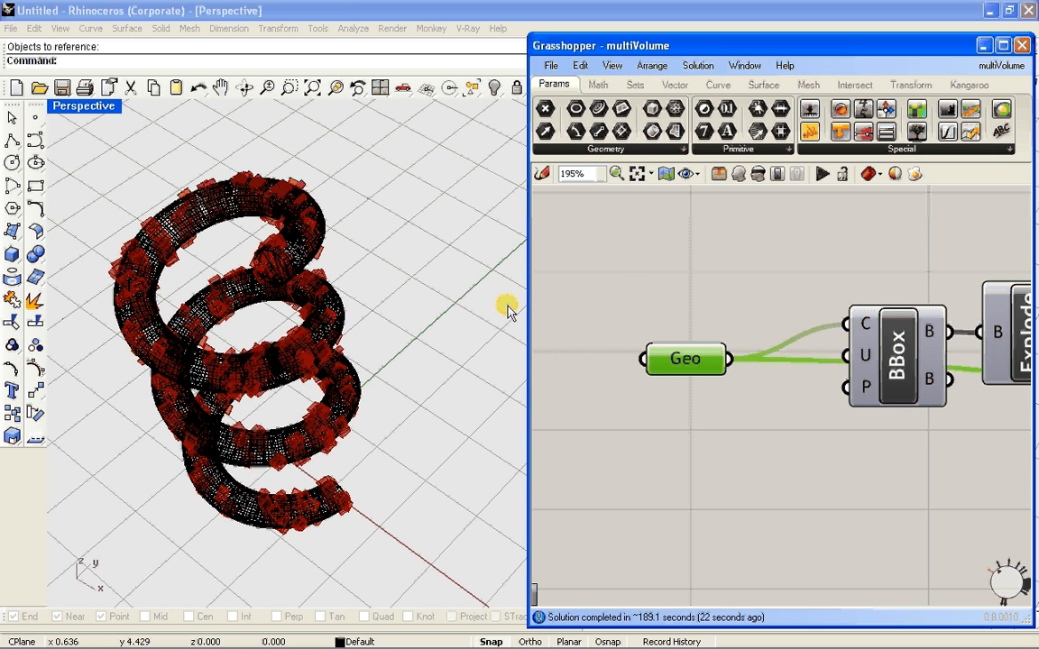
Examine the purple slider groups and how their wires run through the whole definition
left_click(657, 285)
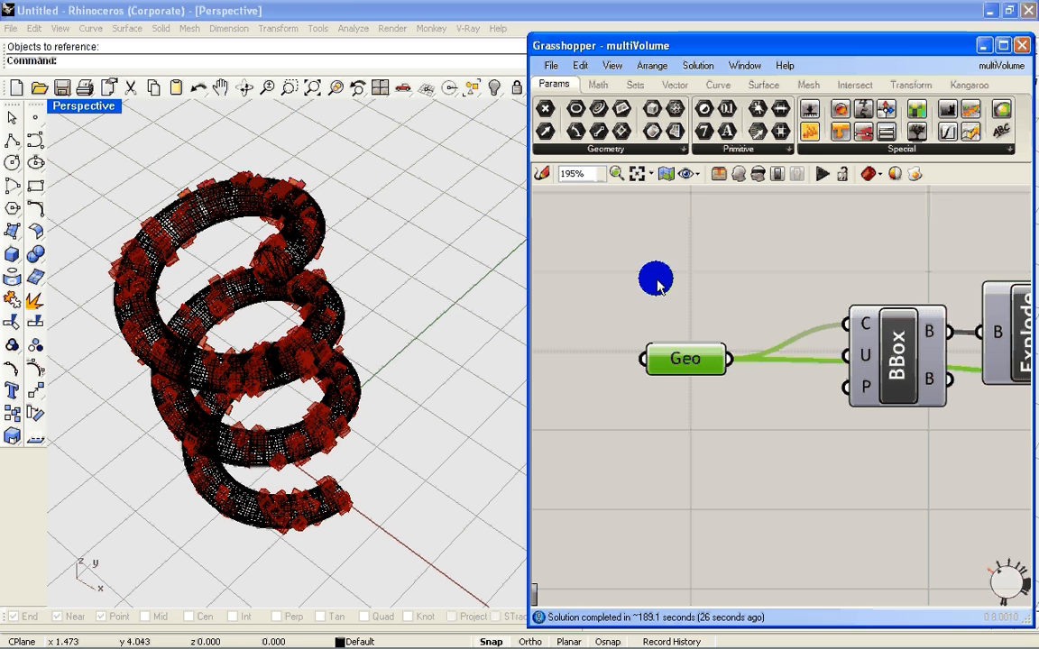
scroll(679, 280, "down", 6)
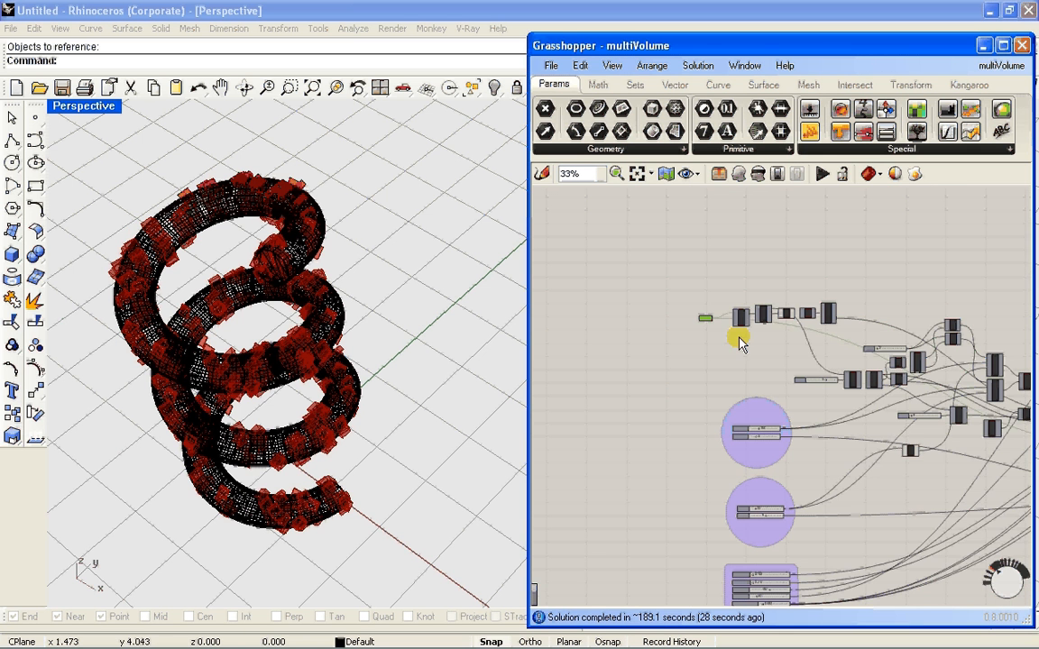
right_click_drag(632, 354, 596, 324)
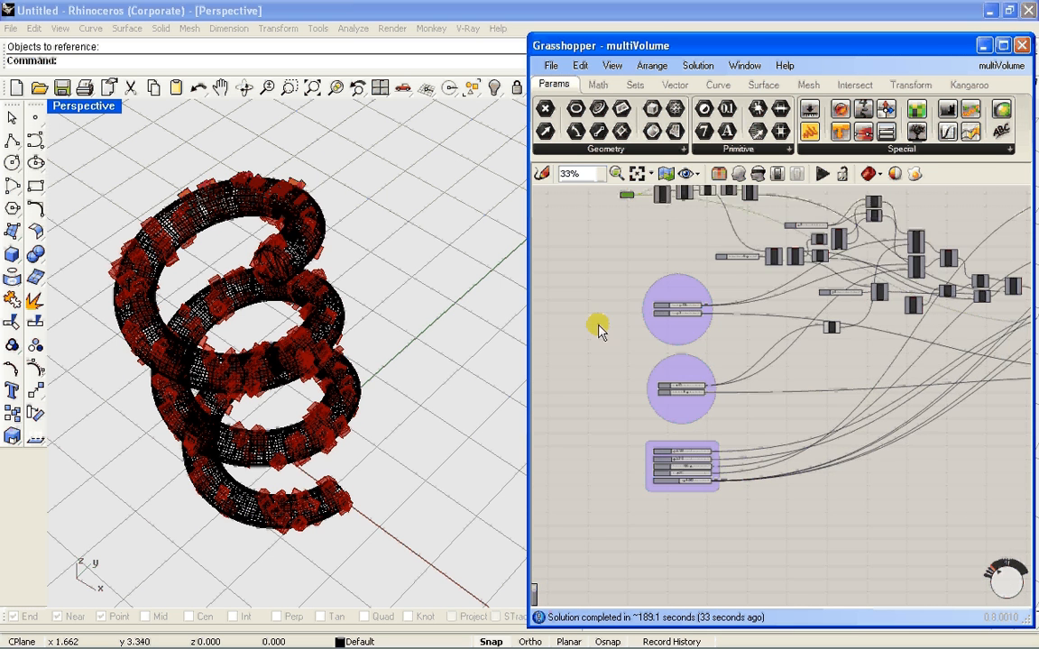
scroll(655, 301, "up", 3)
scroll(672, 319, "down", 3)
scroll(911, 345, "down", 4)
right_click_drag(902, 365, 712, 375)
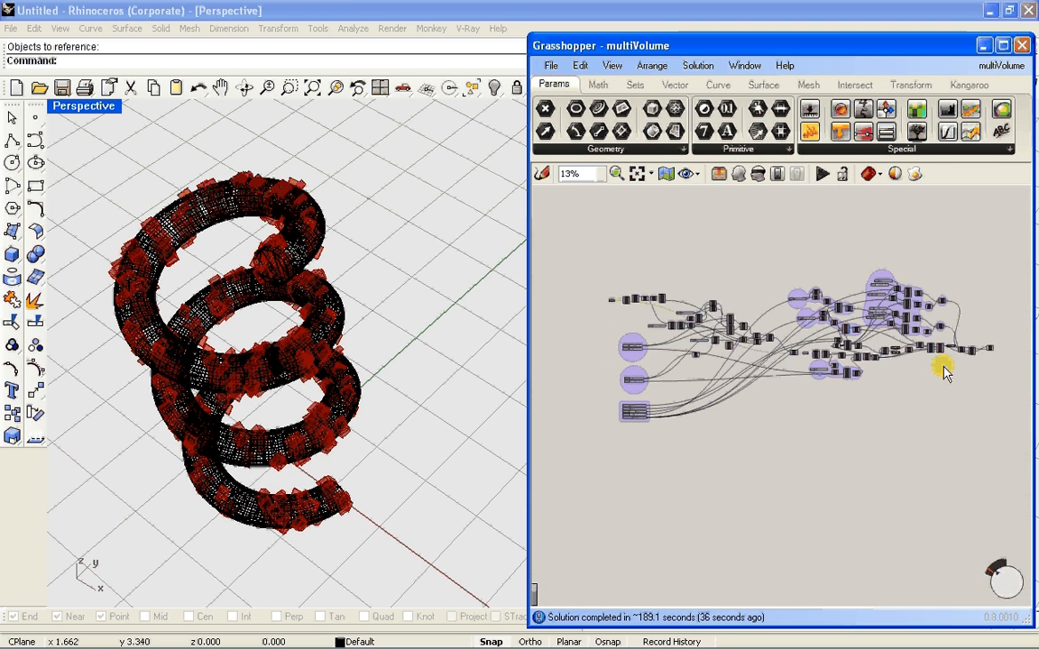
Inspect the density A and density B sliders in the upper purple group of the definition
scroll(647, 358, "up", 3)
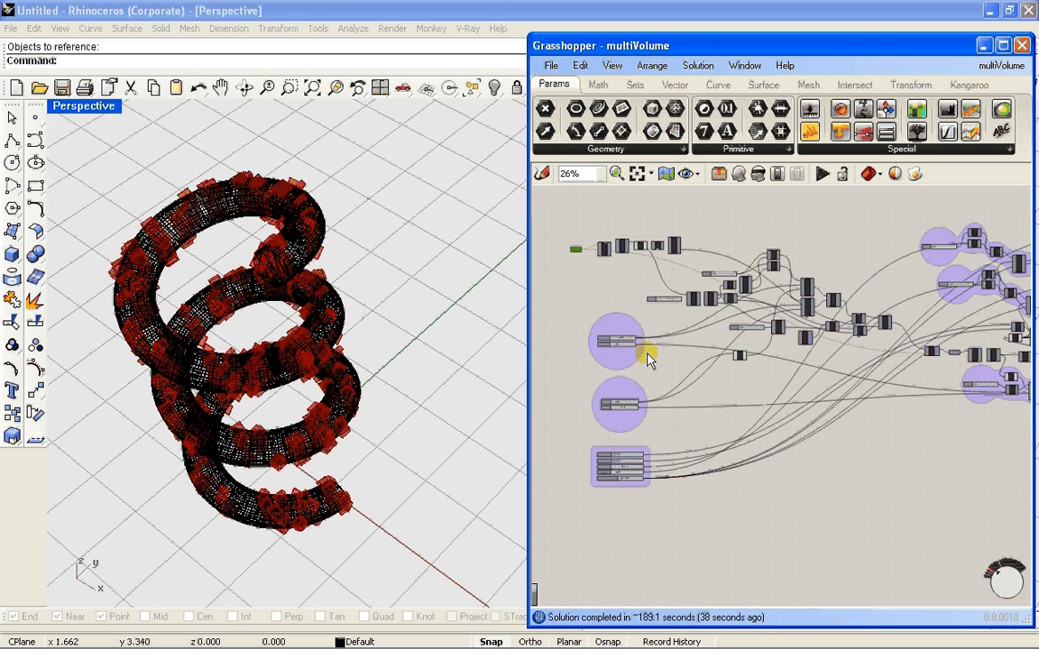
scroll(648, 358, "up", 9)
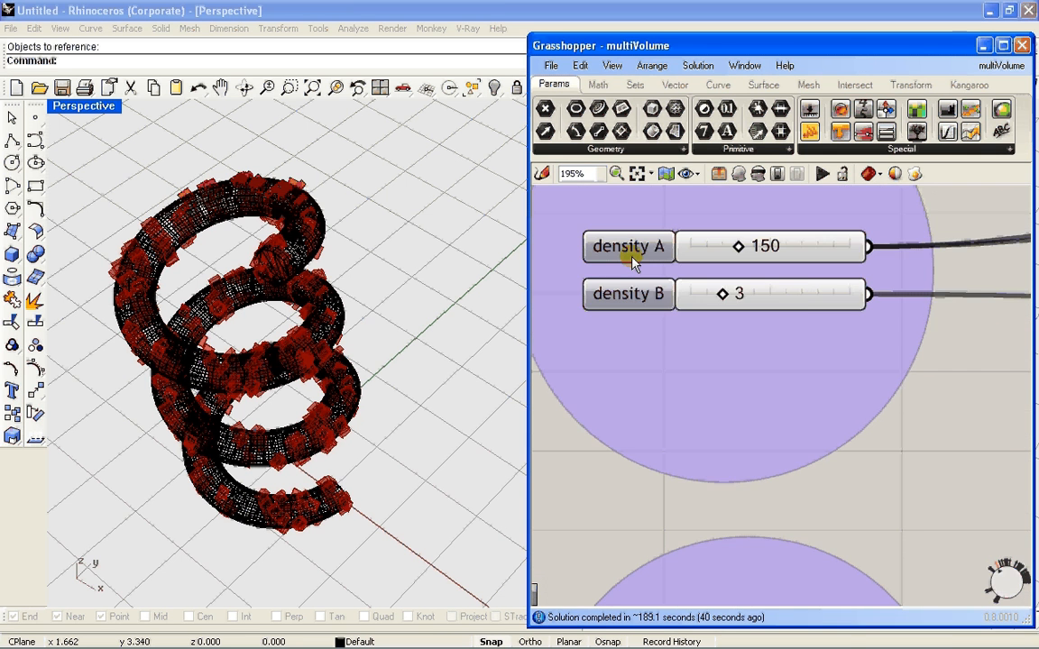
scroll(632, 262, "down", 2)
scroll(621, 255, "up", 1)
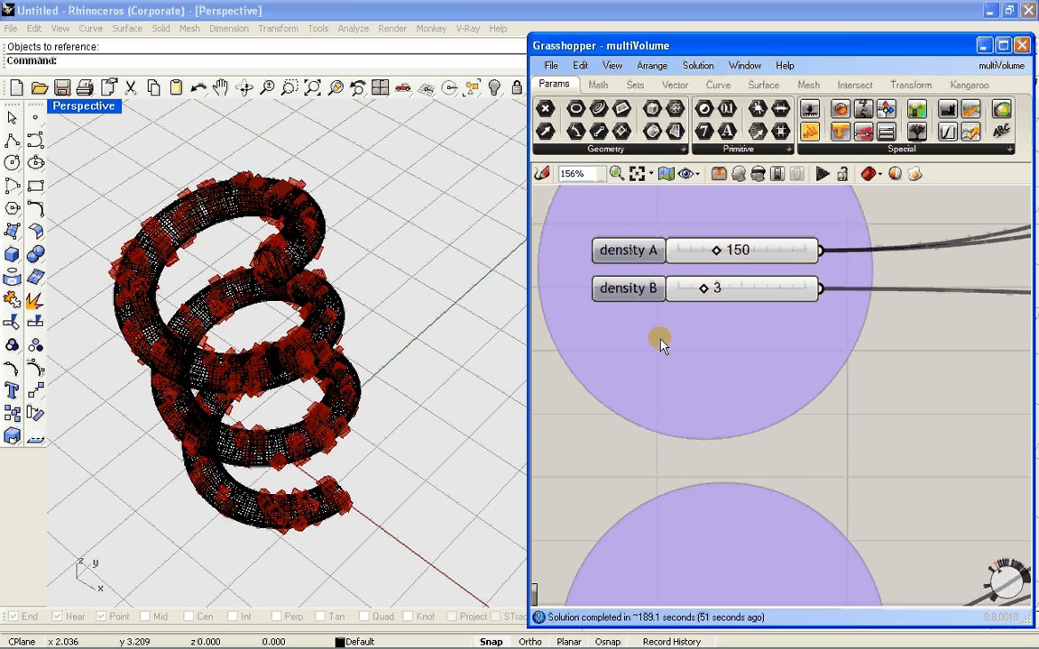
left_click(707, 354)
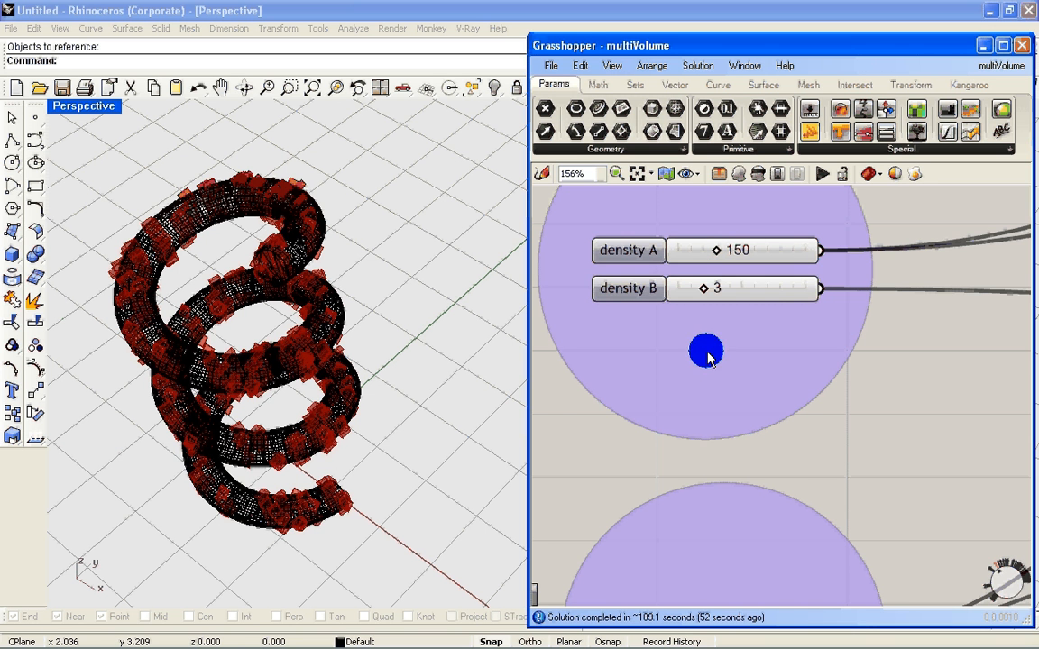
right_click_drag(707, 352, 753, 386)
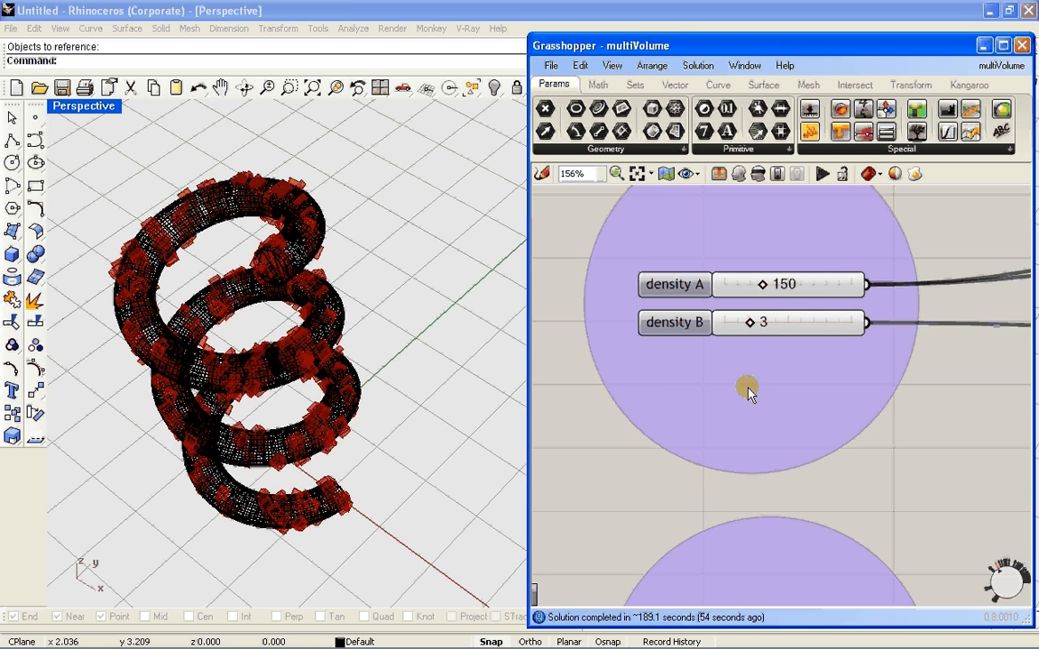
right_click_drag(720, 407, 724, 386)
scroll(722, 387, "down", 3)
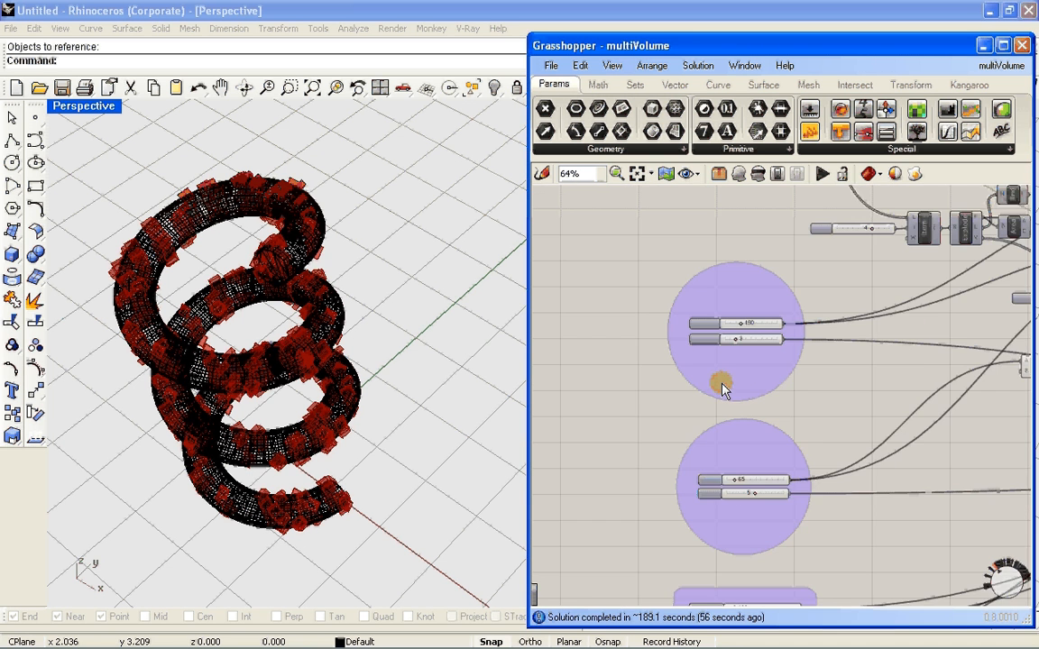
Inspect the seed 1 and seed 2 sliders in the purple circle below the density group
scroll(726, 397, "down", 1)
right_click_drag(738, 426, 732, 377)
scroll(733, 377, "up", 5)
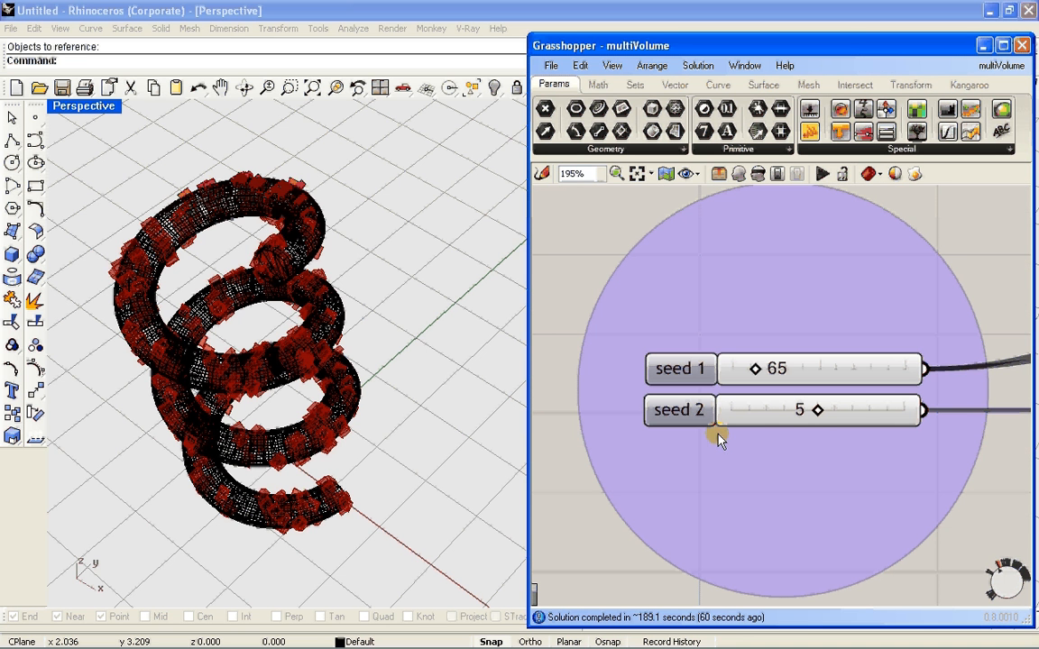
right_click_drag(735, 417, 726, 370)
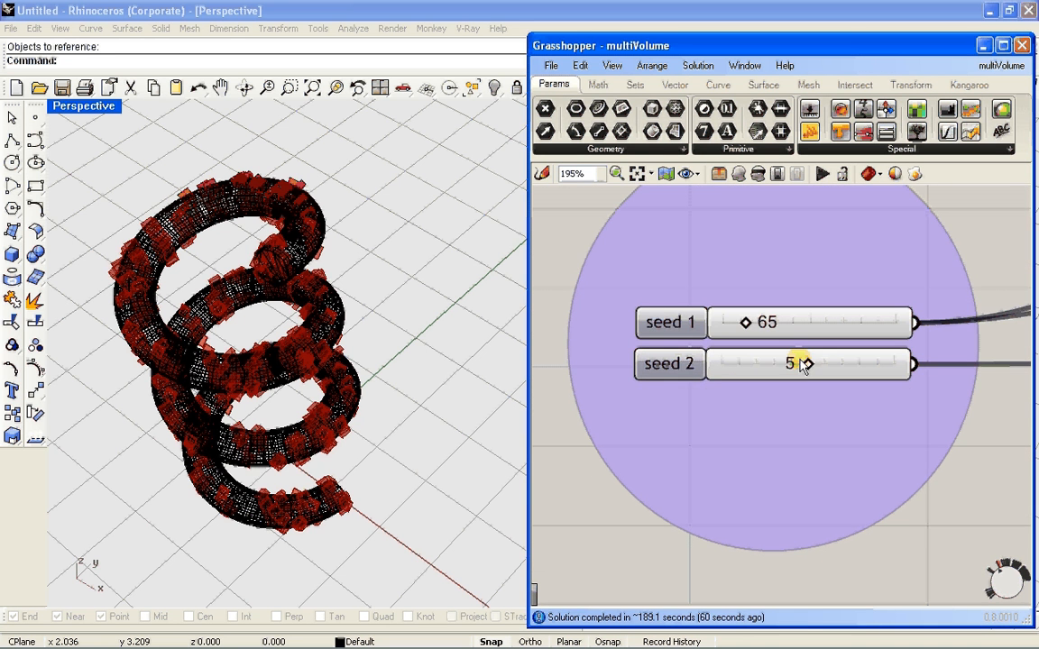
scroll(714, 385, "down", 5)
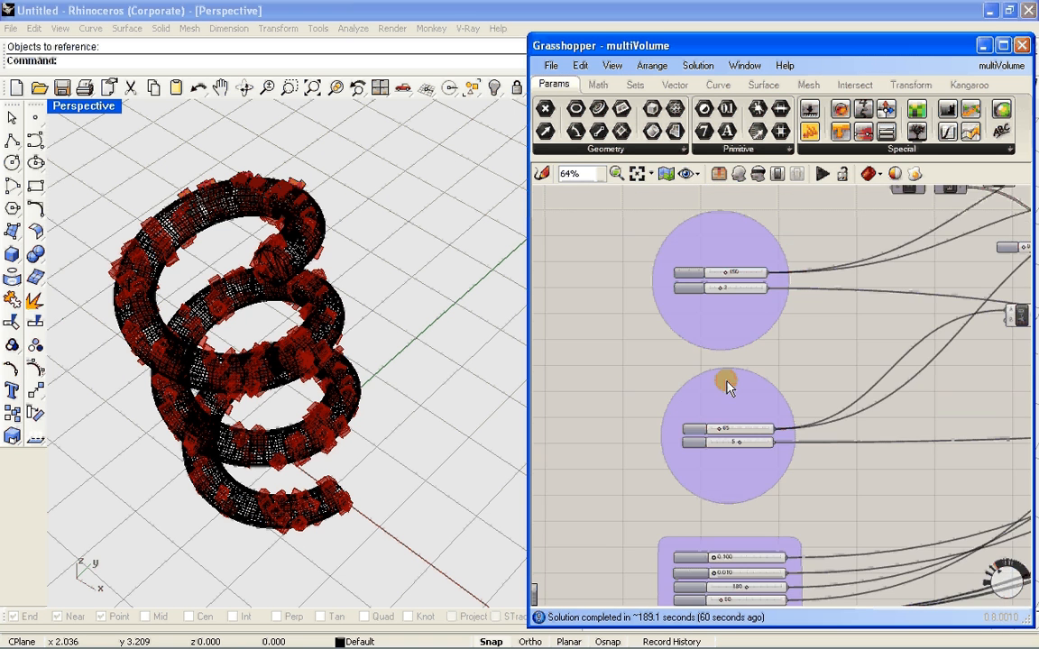
scroll(712, 295, "up", 6)
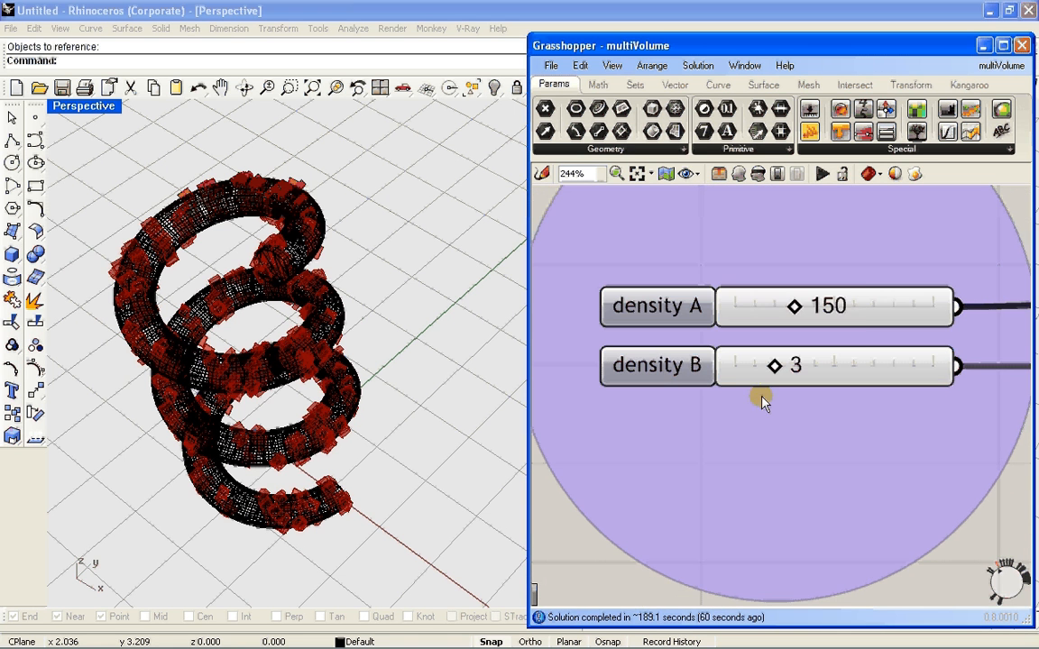
left_click(862, 307)
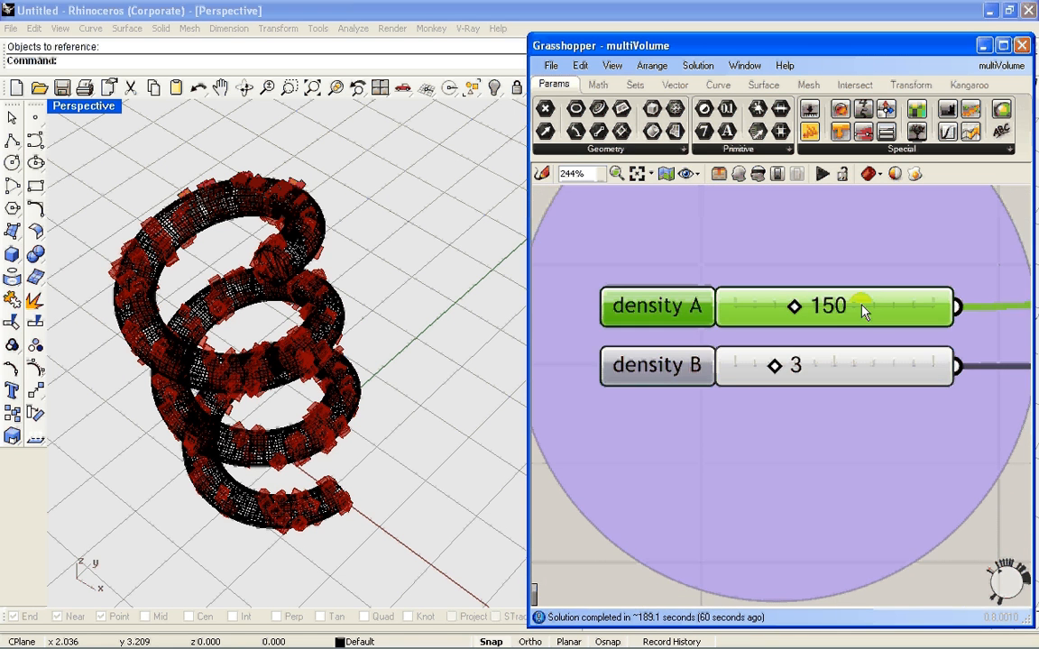
double_click(864, 311)
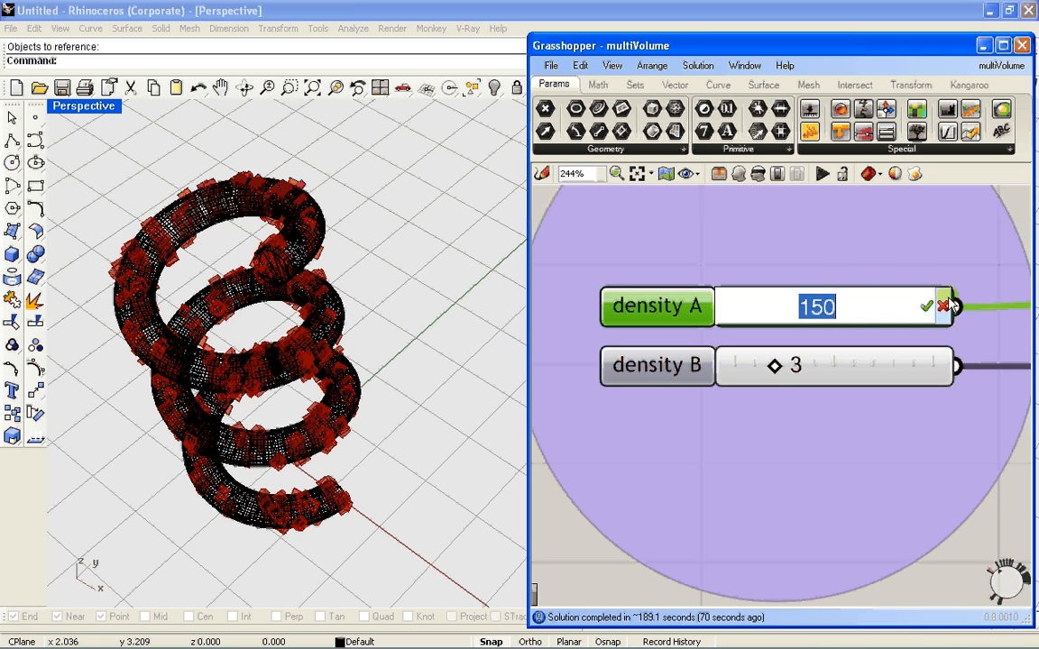
left_click(997, 214)
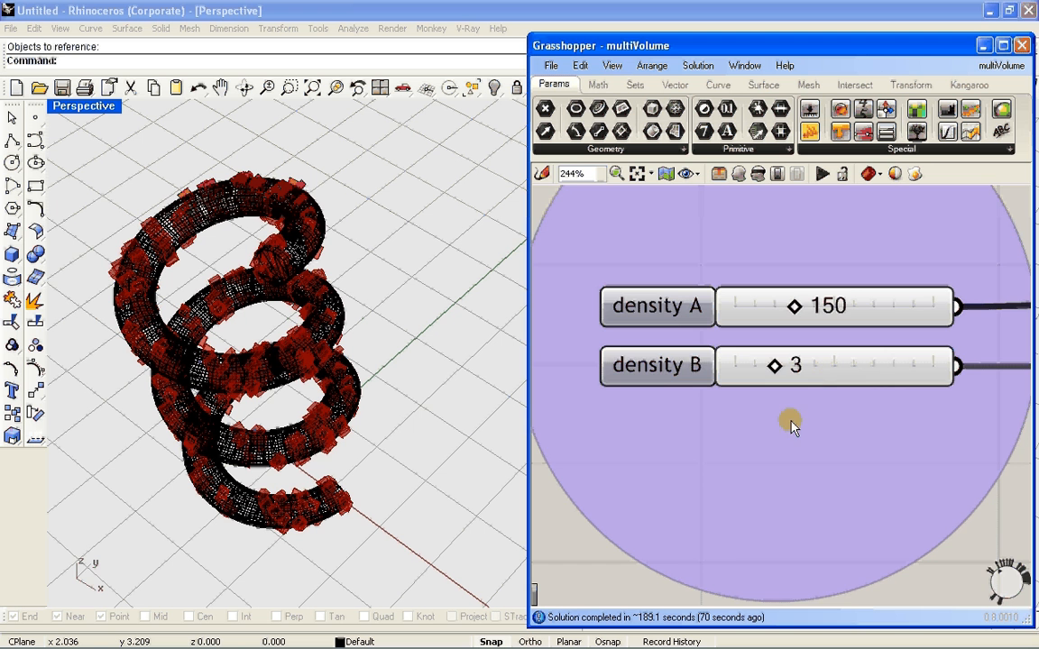
Compare the density A and density B sliders with the seed 1 and seed 2 sliders that scatter the volumes along the helix
scroll(794, 433, "down", 2)
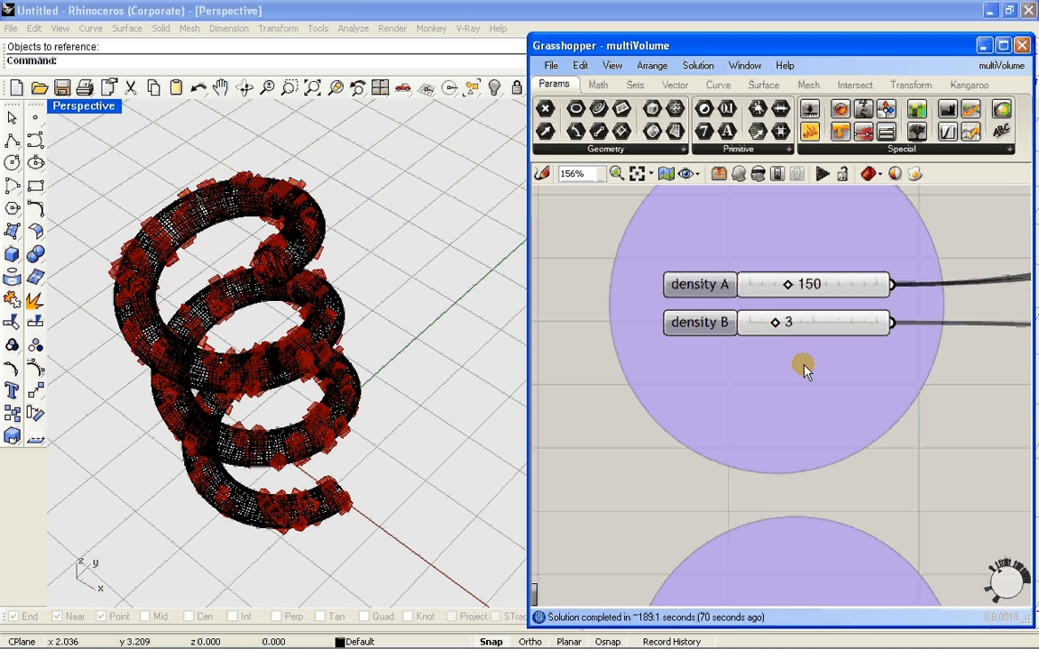
scroll(789, 285, "up", 2)
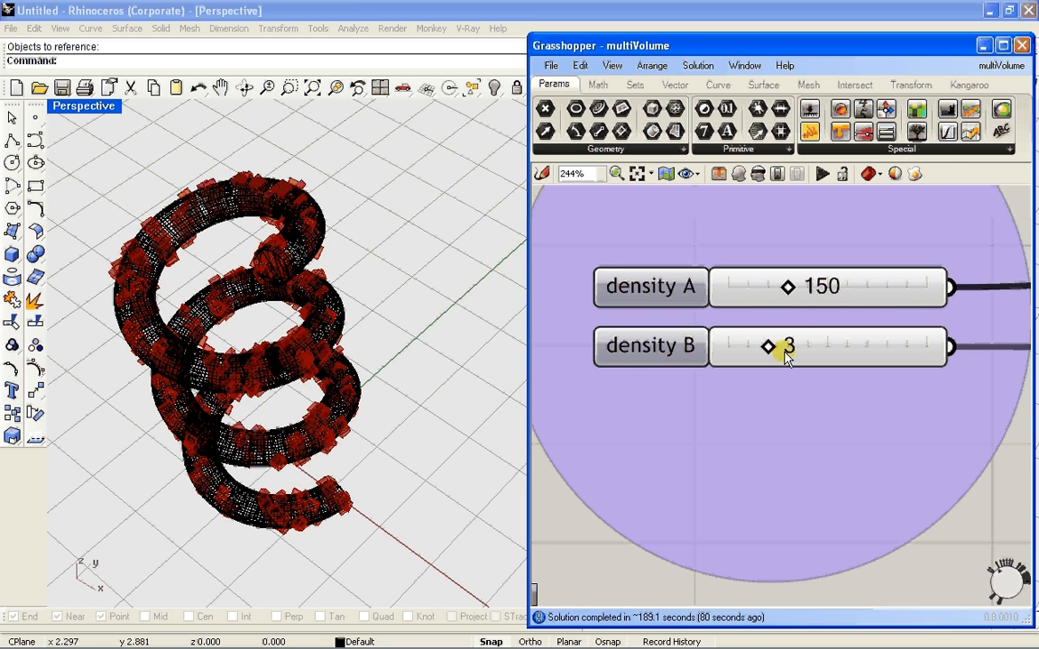
scroll(742, 360, "down", 5)
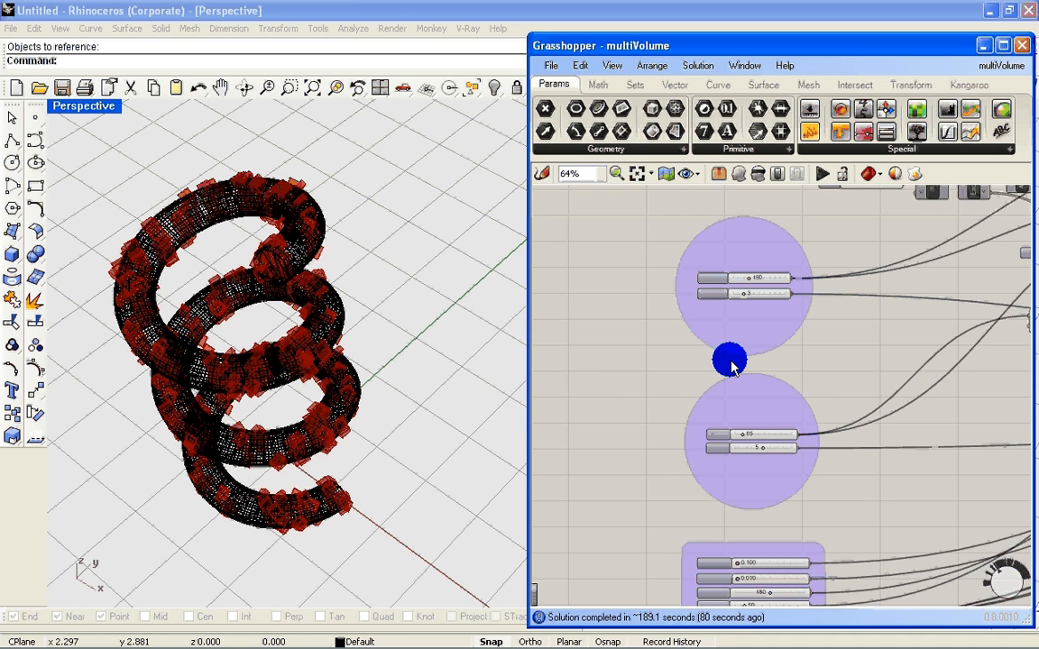
scroll(730, 360, "up", 4)
scroll(735, 377, "down", 3)
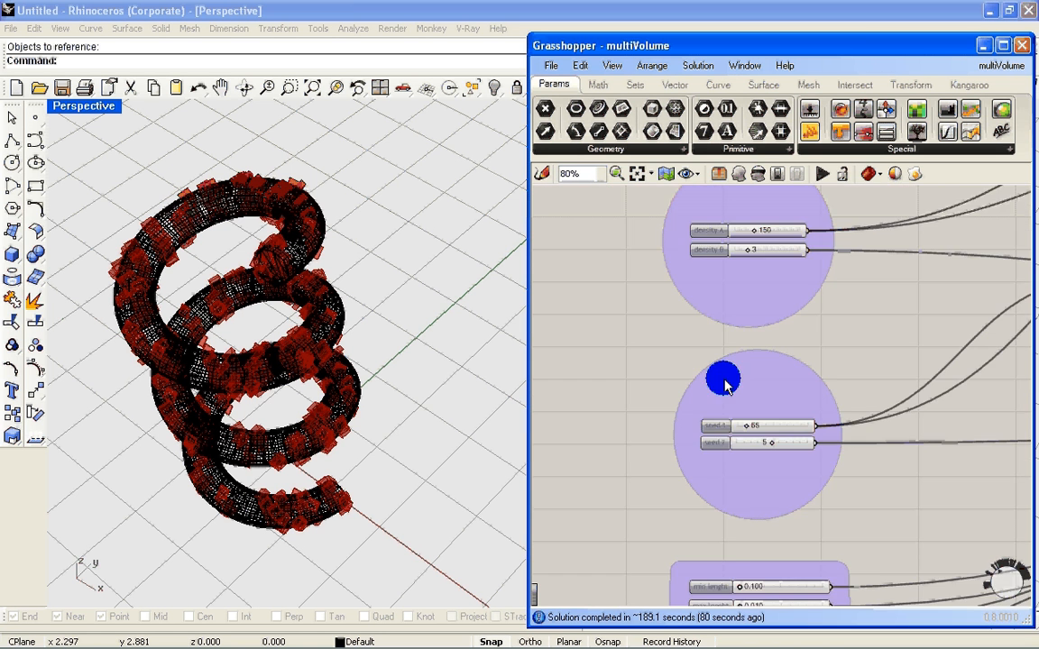
right_click_drag(725, 380, 720, 303)
scroll(711, 372, "up", 5)
scroll(734, 380, "down", 3)
right_click_drag(758, 417, 756, 336)
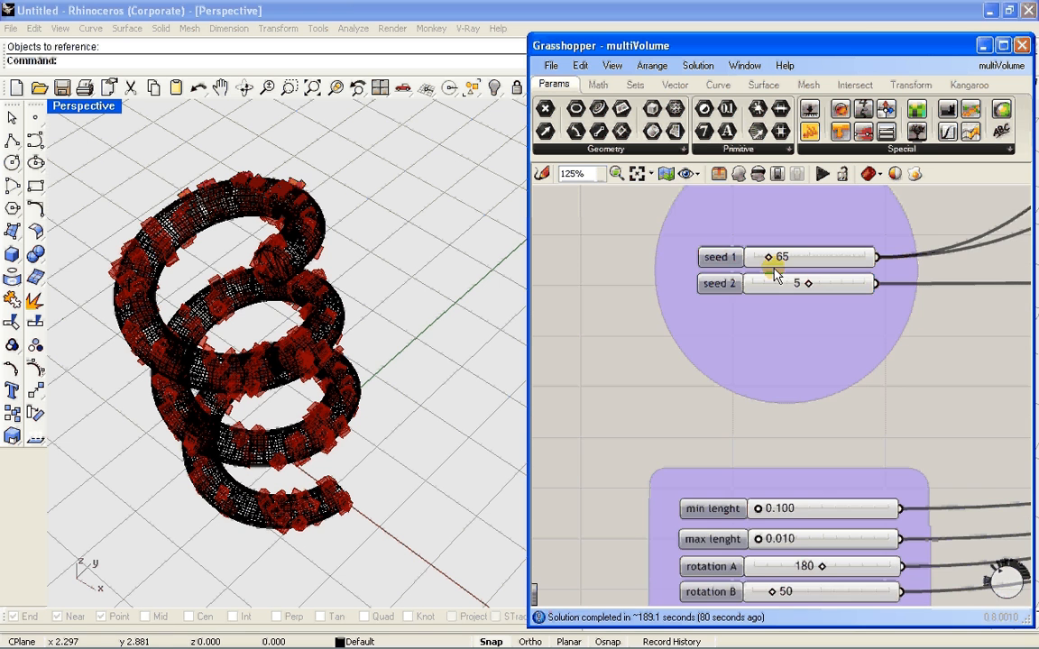
right_click_drag(766, 418, 718, 437)
scroll(732, 258, "up", 1)
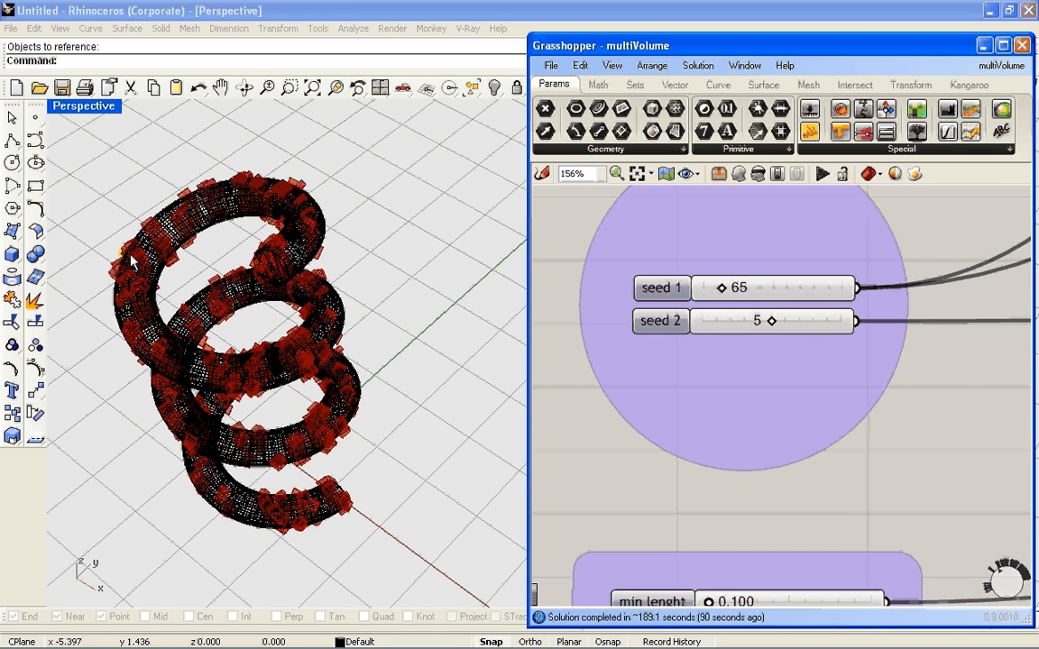
right_click_drag(752, 432, 783, 329)
scroll(784, 330, "down", 1)
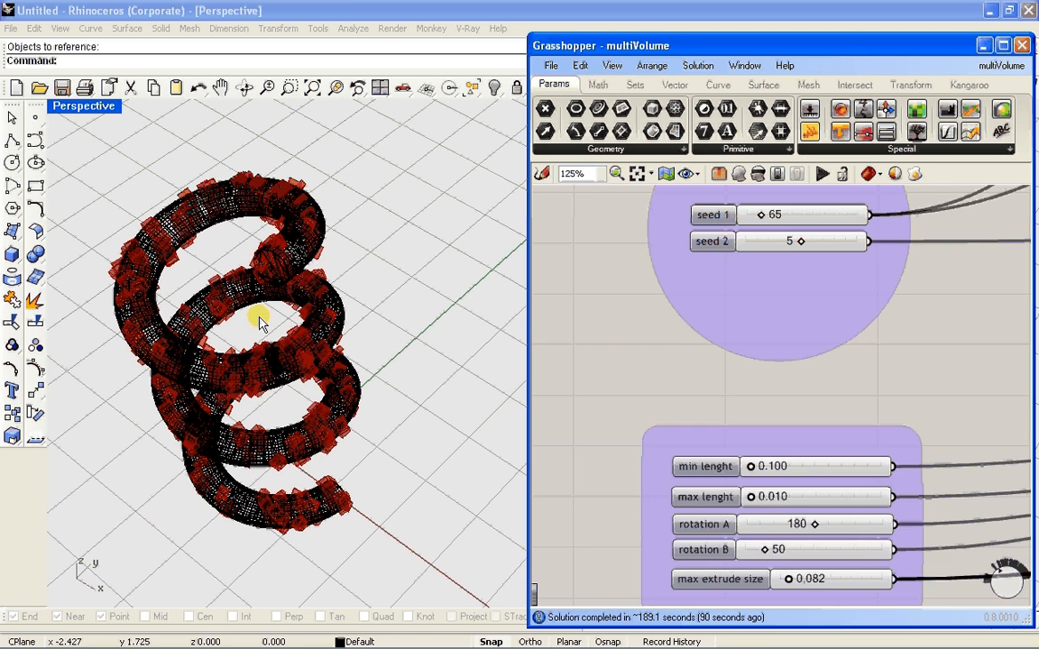
Examine the min lenght, max lenght, rotation A, rotation B and max extrude size sliders and their wires into the definition
right_click_drag(707, 441, 707, 311)
scroll(703, 320, "down", 2)
scroll(699, 330, "up", 3)
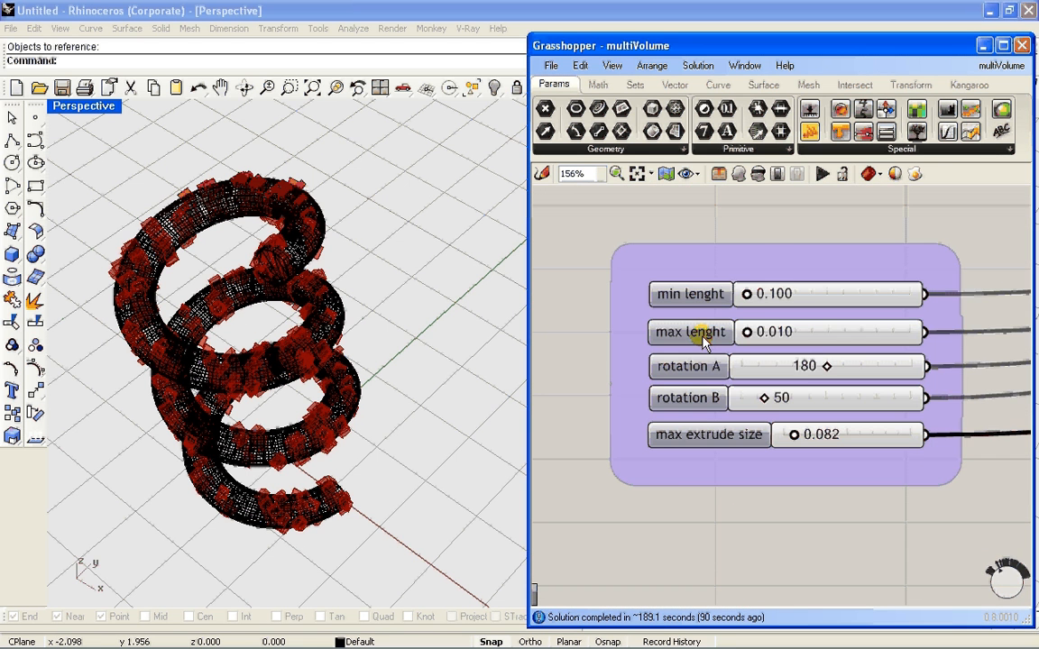
scroll(743, 269, "down", 1)
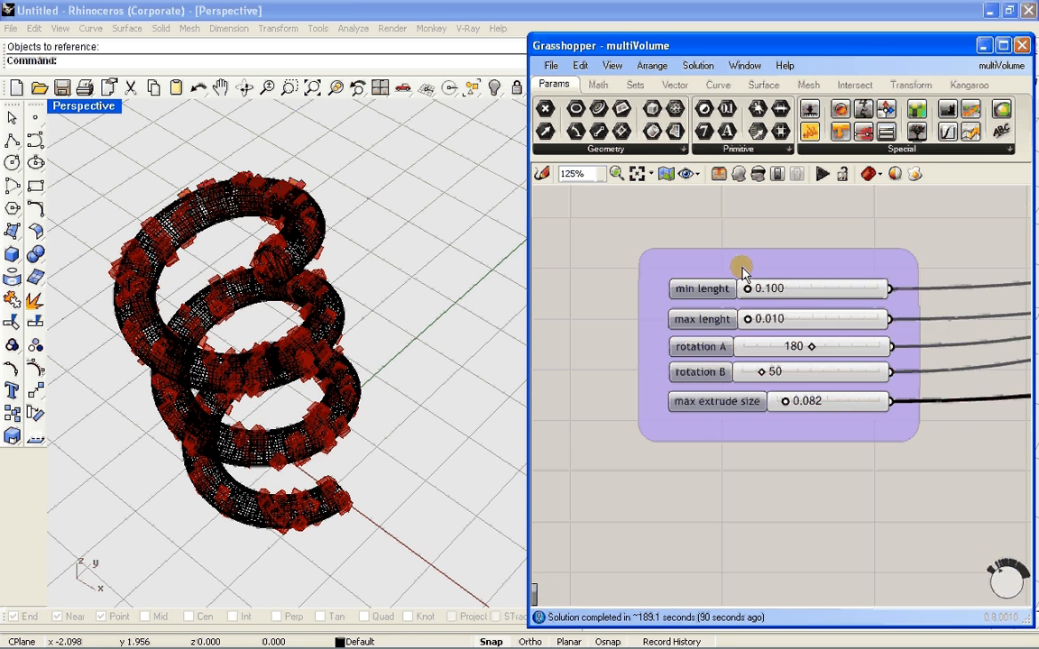
right_click_drag(742, 271, 711, 294)
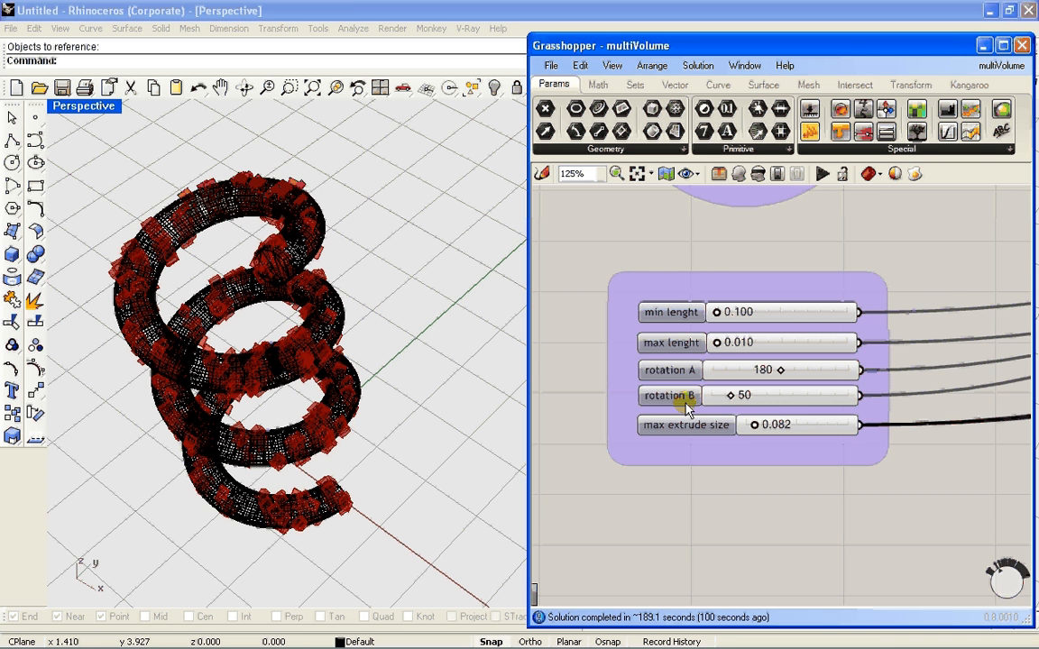
scroll(689, 341, "up", 1)
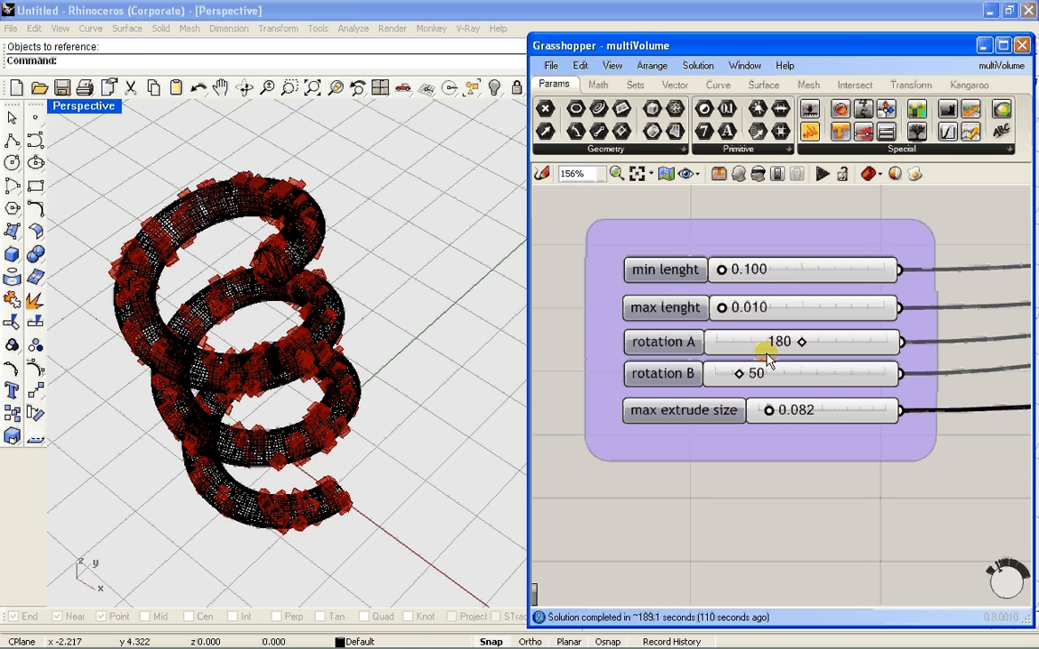
scroll(704, 375, "down", 5)
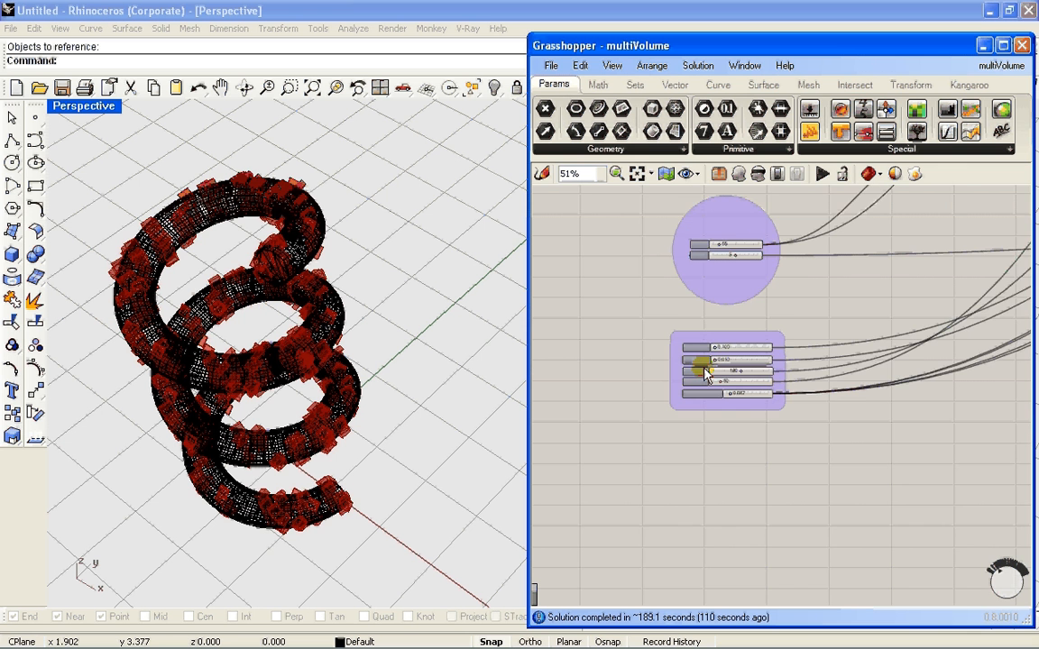
scroll(704, 375, "down", 2)
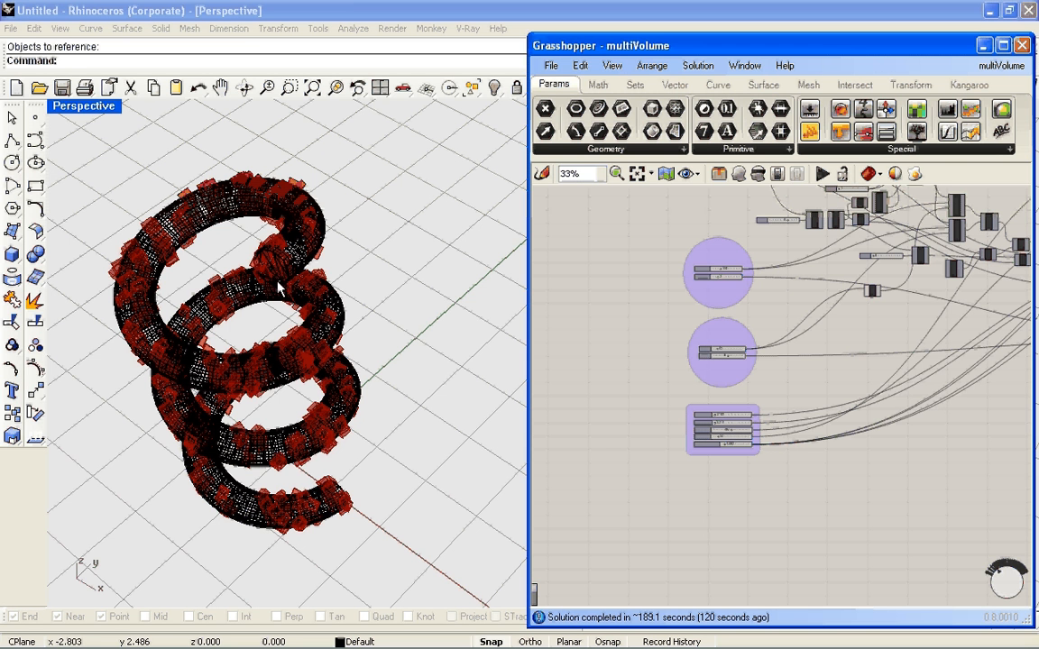
left_click(441, 300)
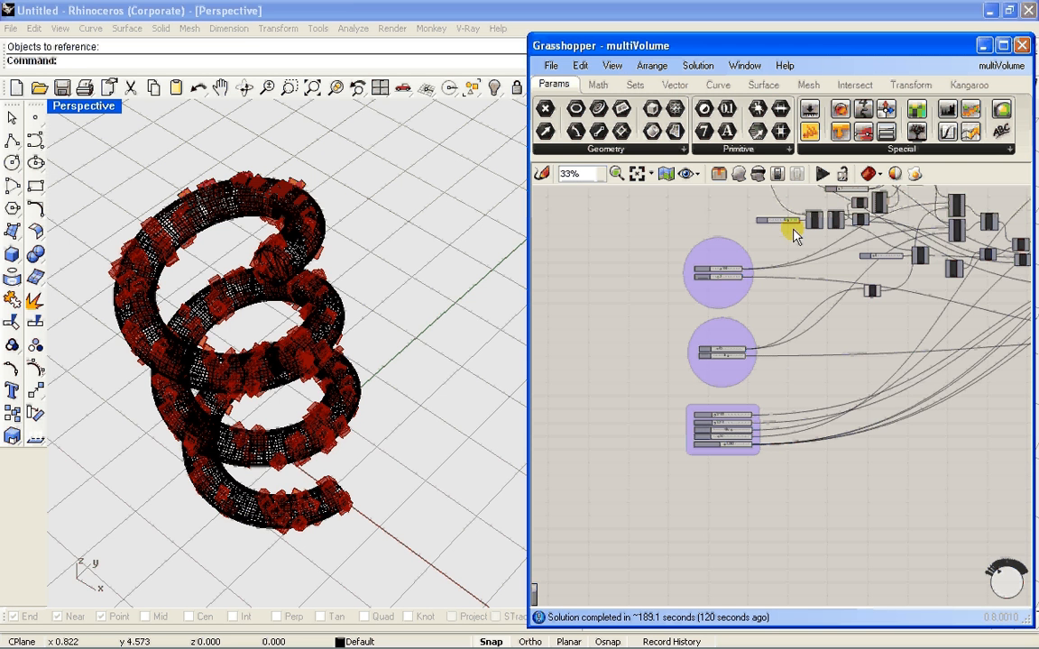
scroll(754, 309, "down", 2)
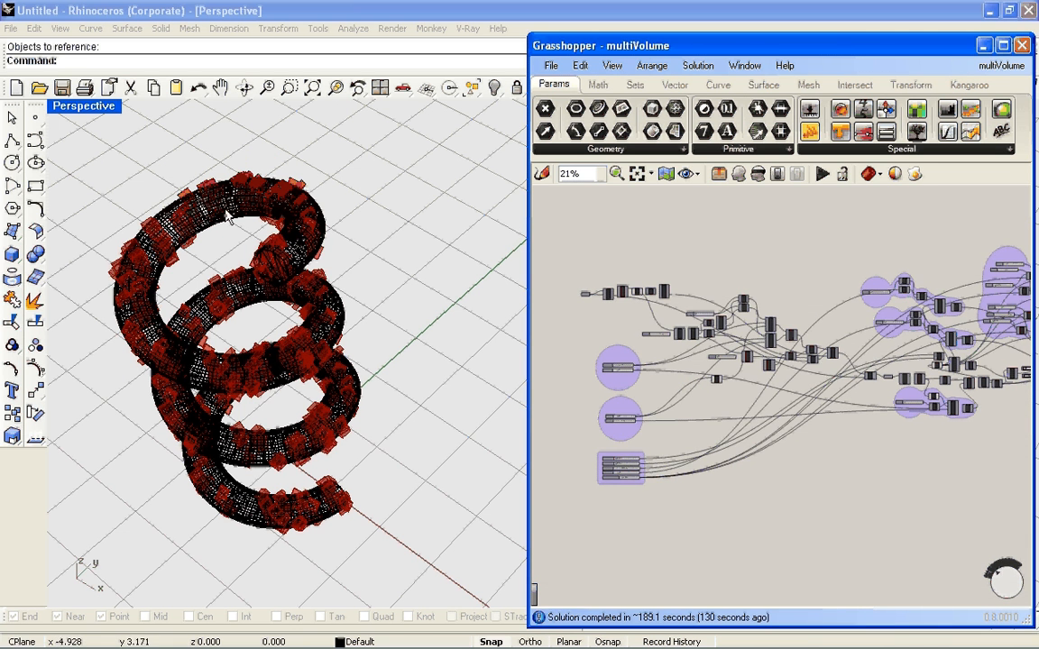
Hide the helix polysurface in the Perspective view with the Hide command
left_click(289, 170)
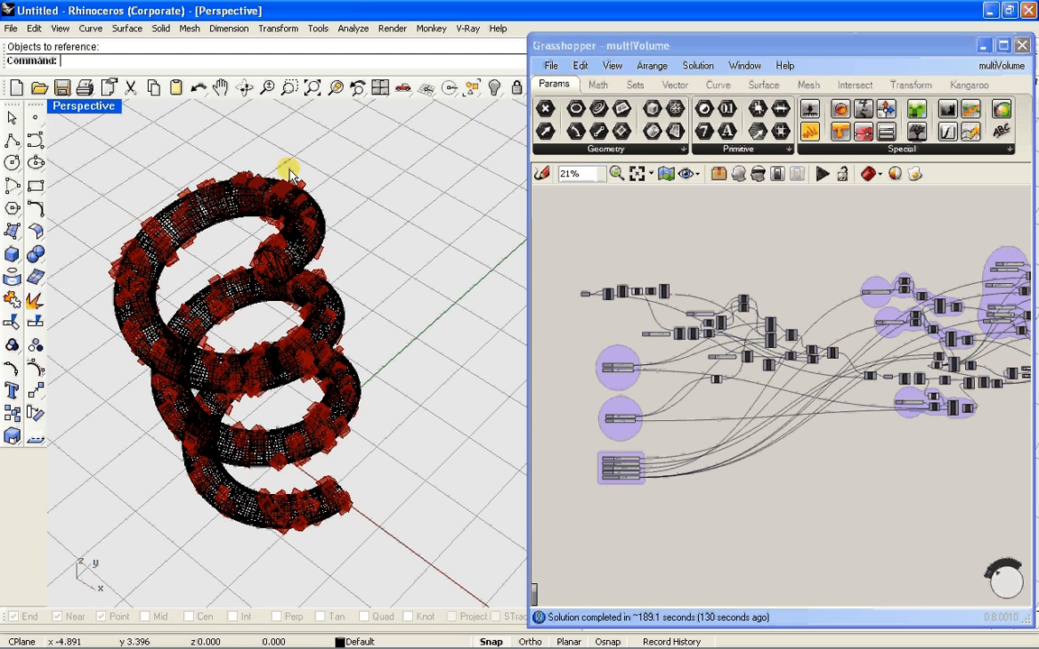
left_click(328, 280)
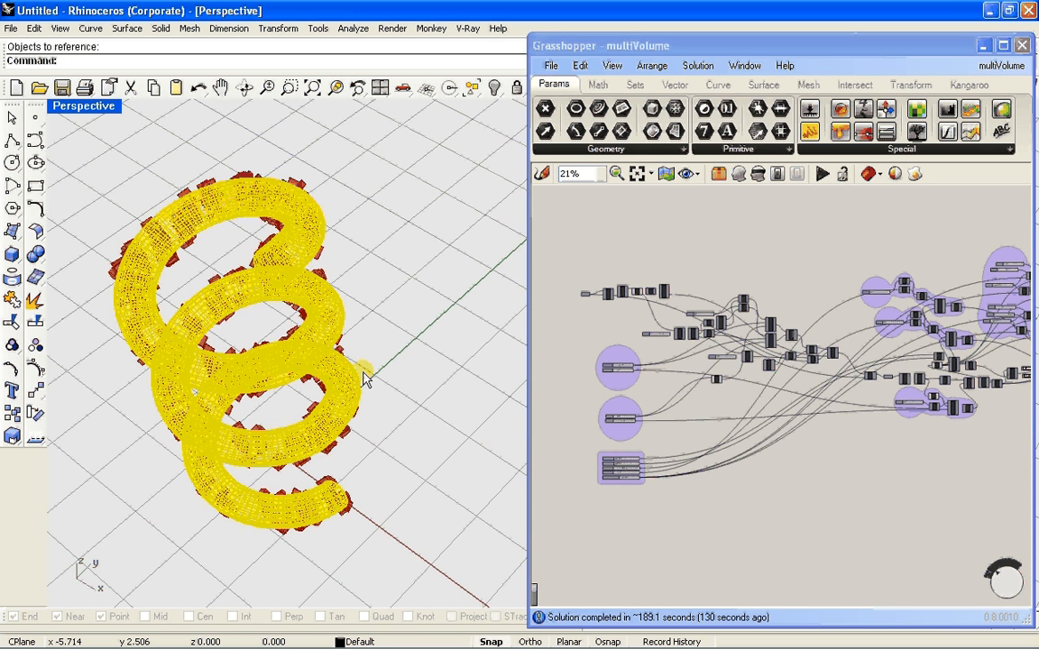
type("Hide")
key("Return")
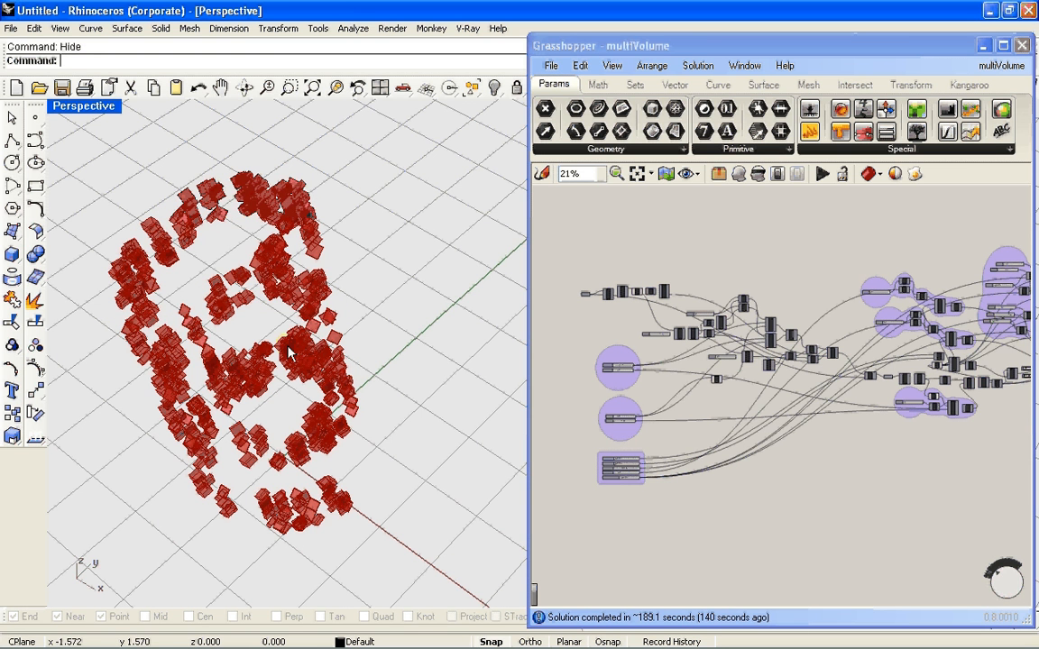
Examine the generated volumes on their own in the Perspective view and the overall multiVolume definition
left_click(619, 359)
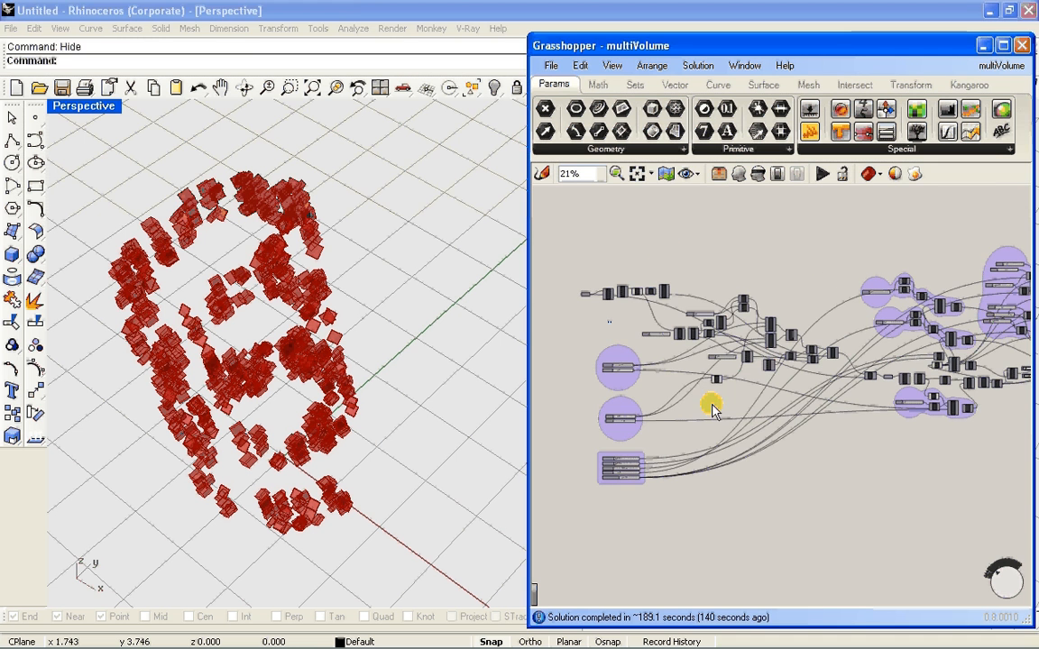
right_click_drag(715, 297, 635, 295)
scroll(648, 349, "down", 1)
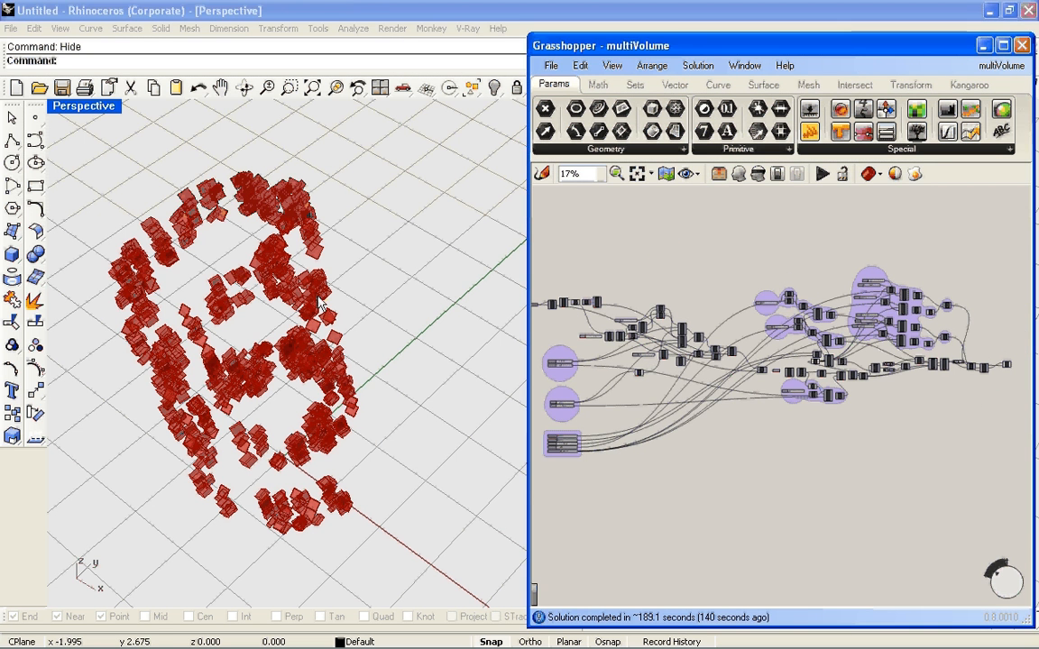
left_click(232, 284)
scroll(334, 206, "down", 2)
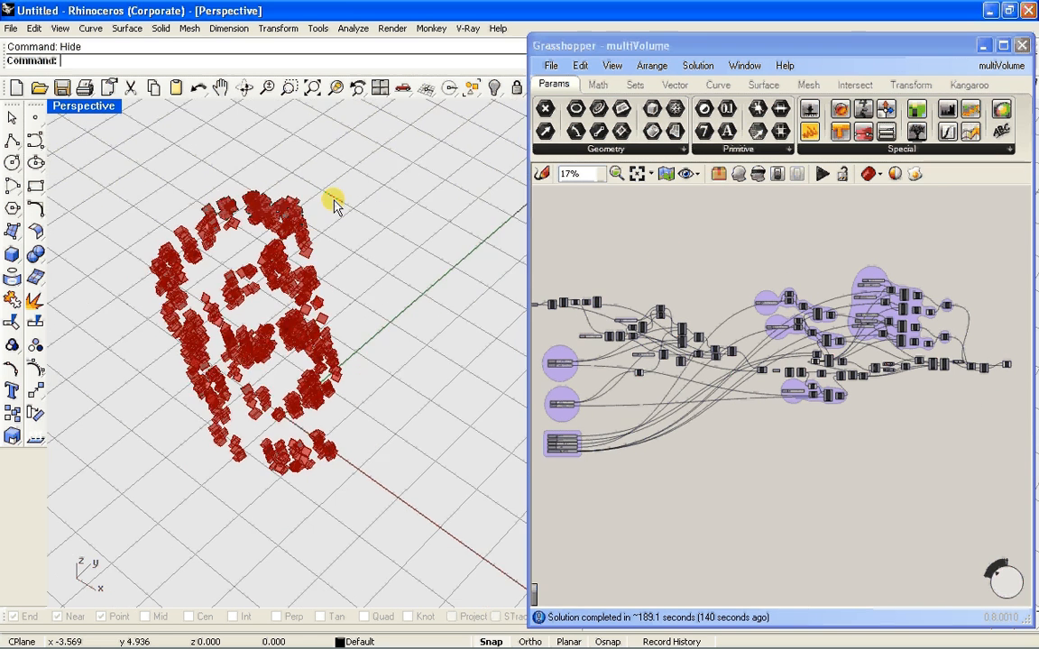
left_click_drag(327, 192, 249, 272)
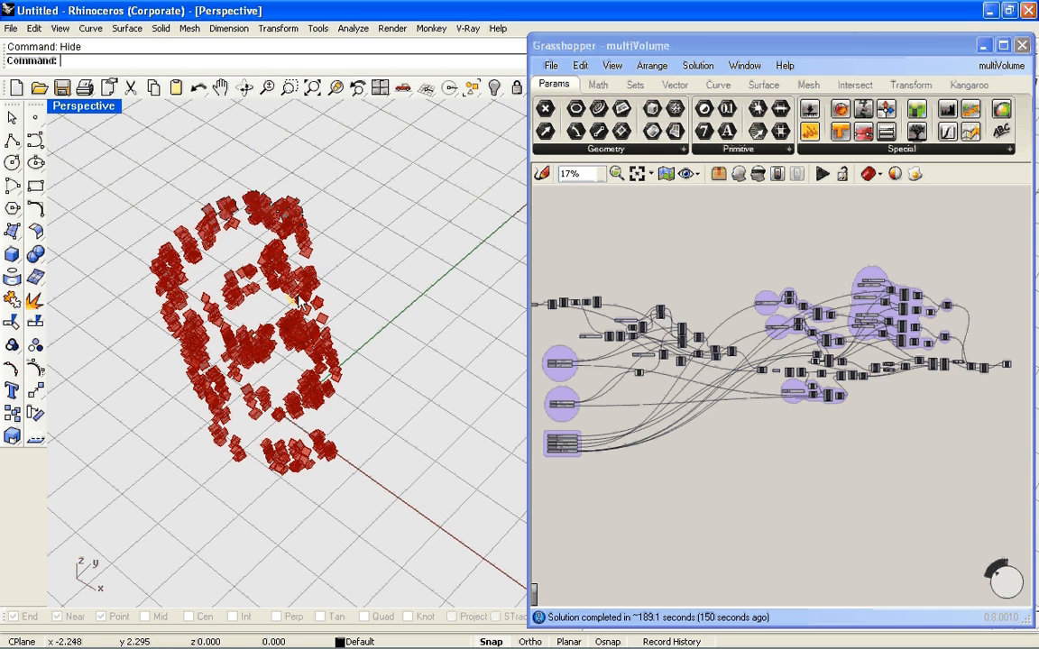
Select the final Extr component, fed by the Plane component, at the end of the multiVolume definition
left_click(782, 252)
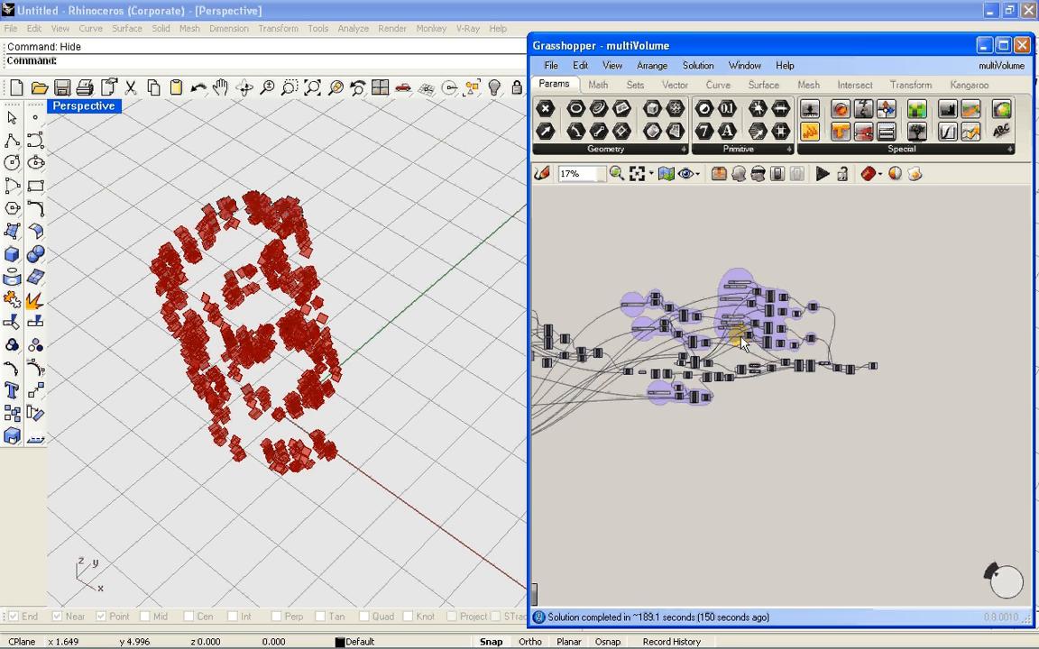
scroll(905, 371, "up", 4)
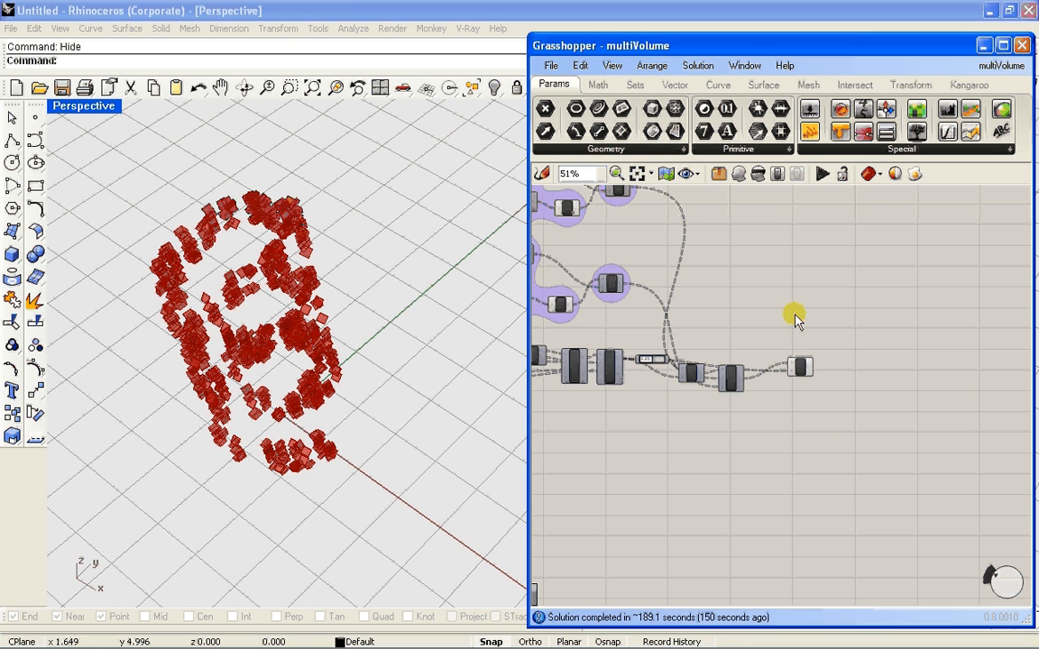
scroll(754, 353, "up", 3)
scroll(843, 348, "down", 2)
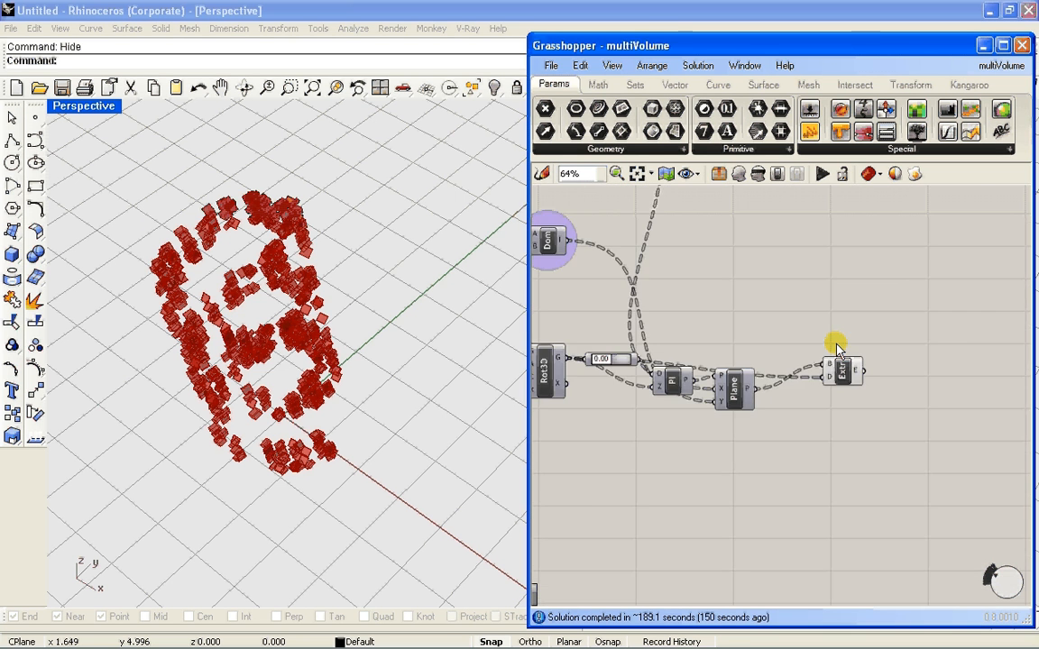
scroll(845, 365, "up", 5)
scroll(823, 314, "down", 6)
scroll(823, 314, "up", 5)
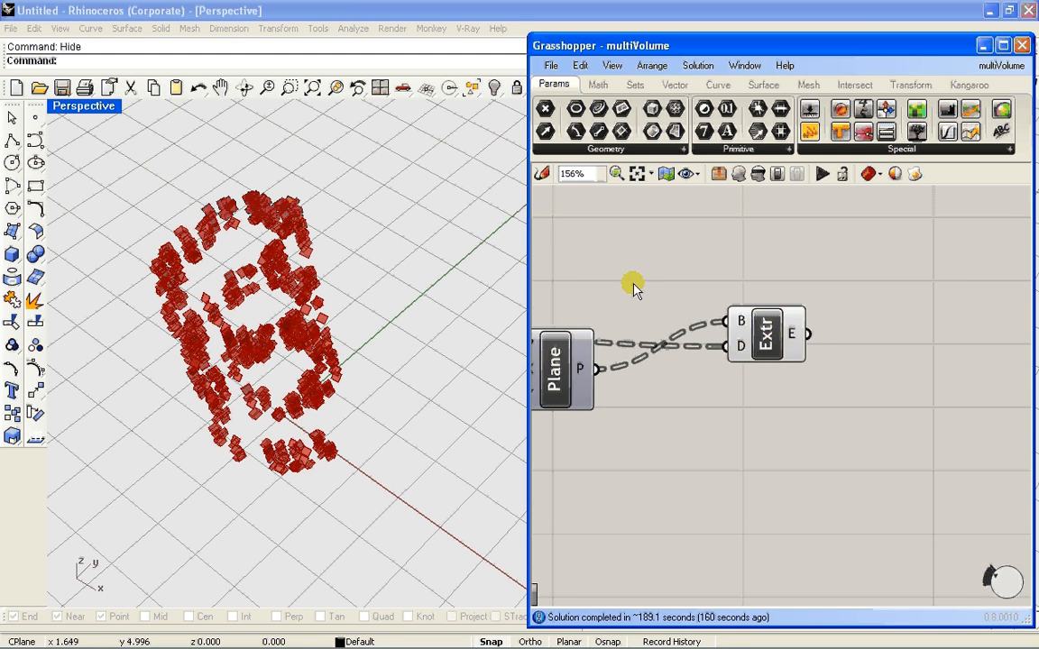
scroll(835, 341, "down", 3)
scroll(821, 322, "up", 2)
scroll(814, 373, "up", 1)
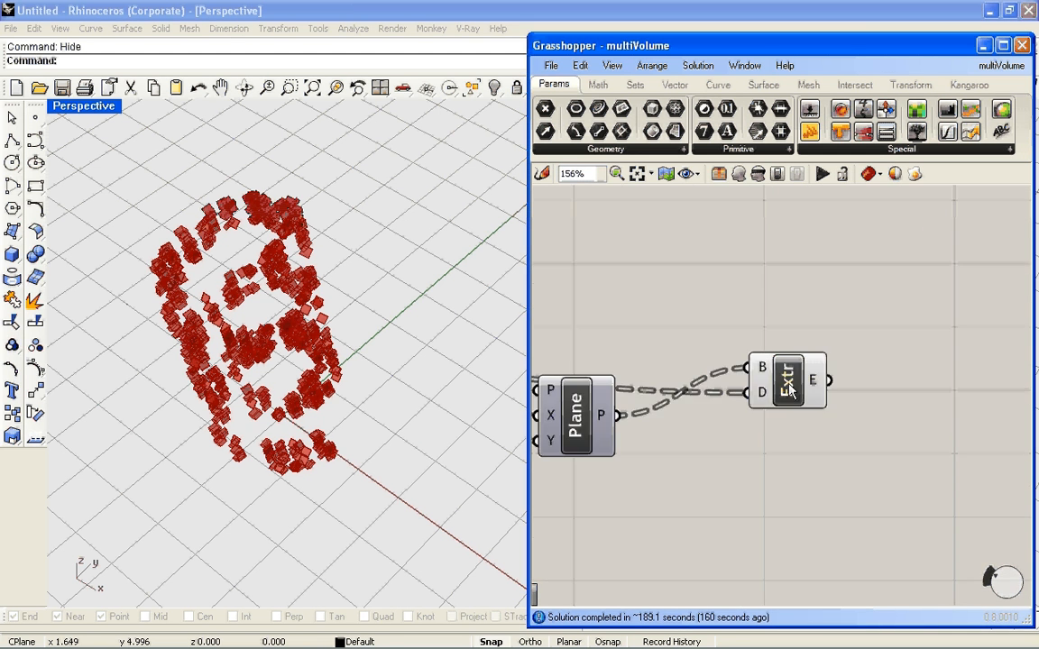
left_click(789, 390)
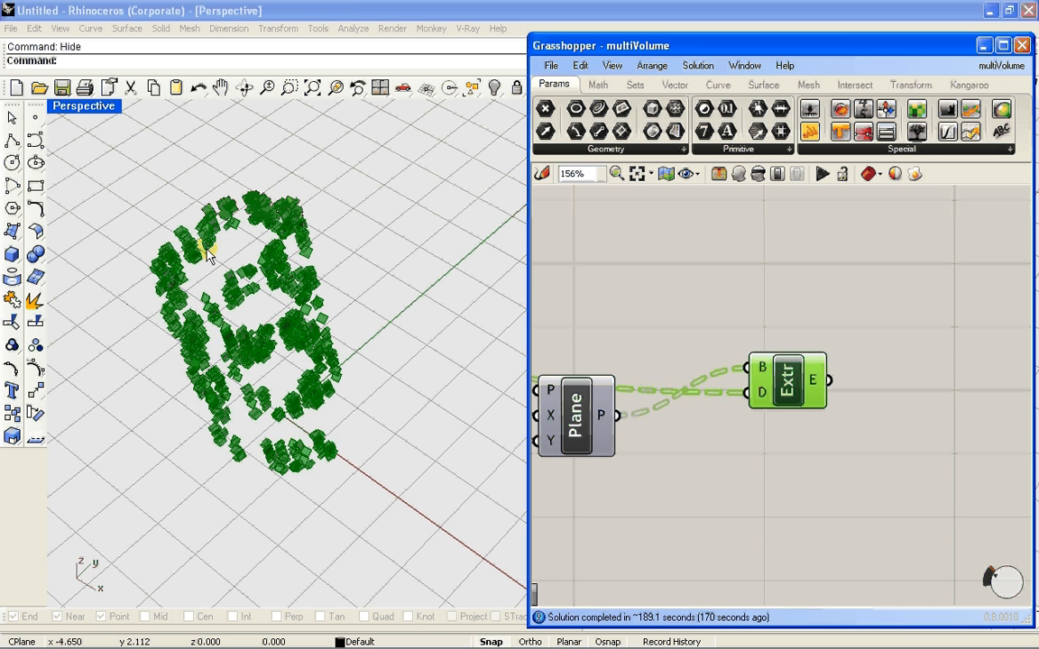
Bake the final Extr component's volumes into the Default layer without grouping them and close the Grasshopper window
left_click(800, 313)
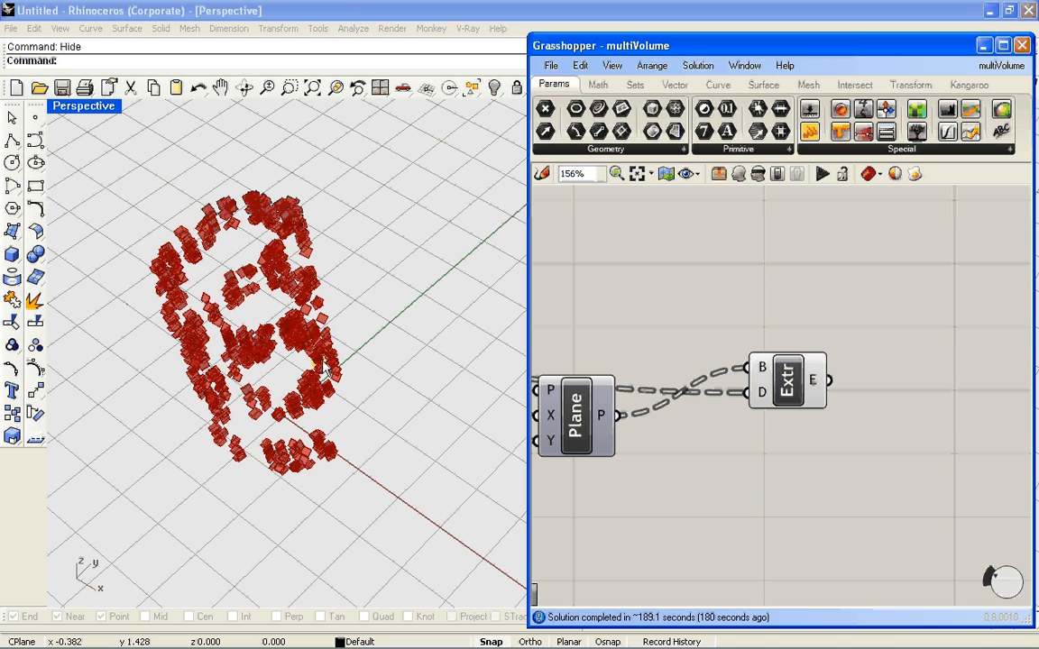
left_click(792, 385)
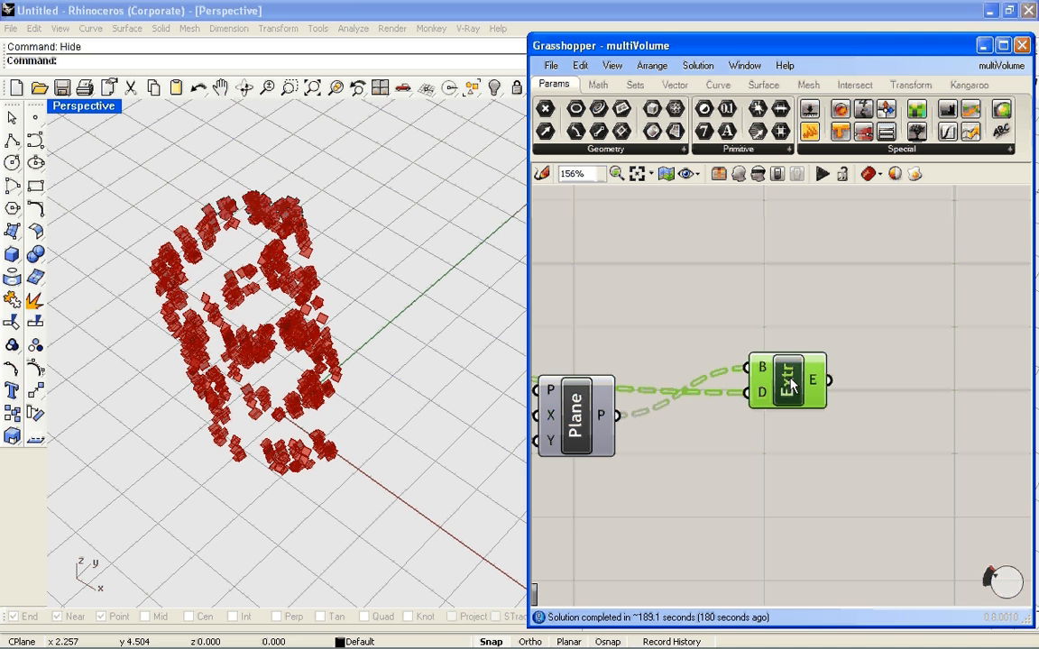
right_click(791, 383)
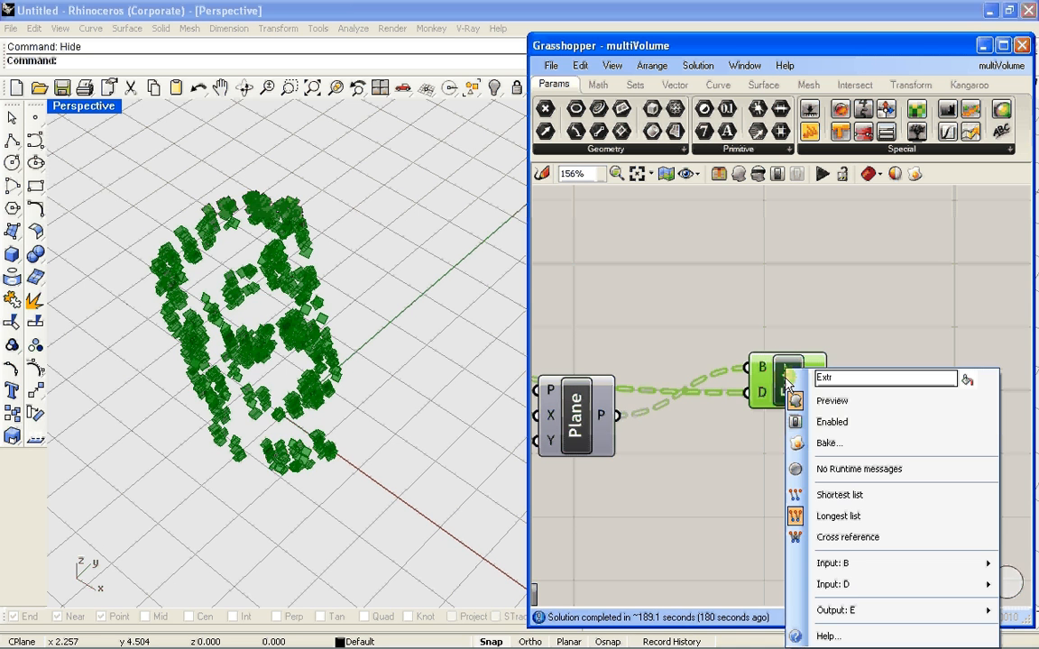
left_click(835, 444)
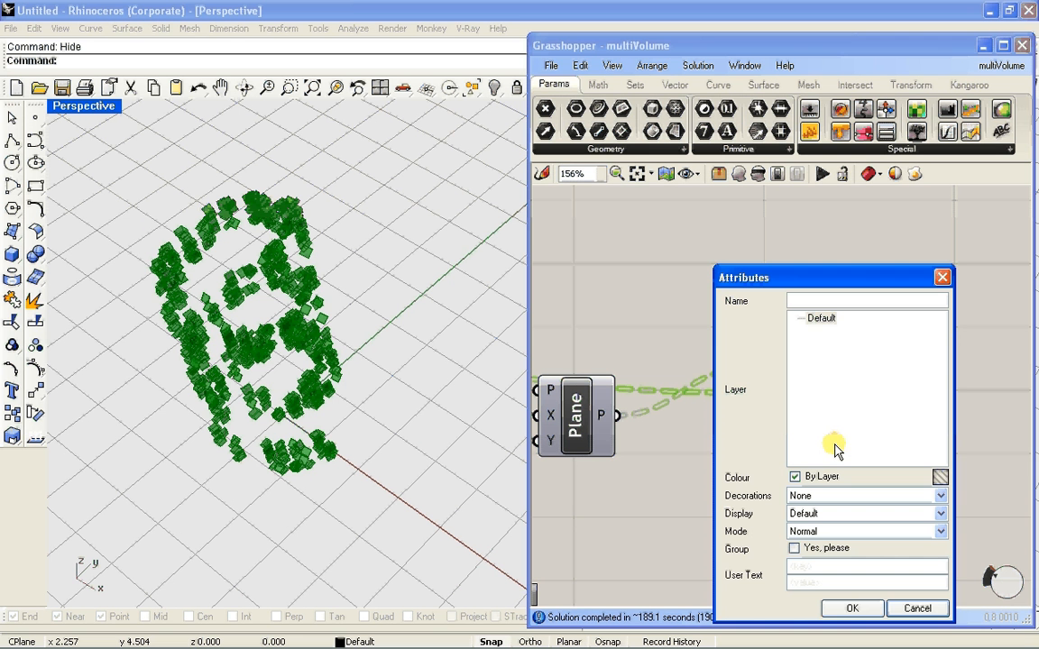
left_click(857, 607)
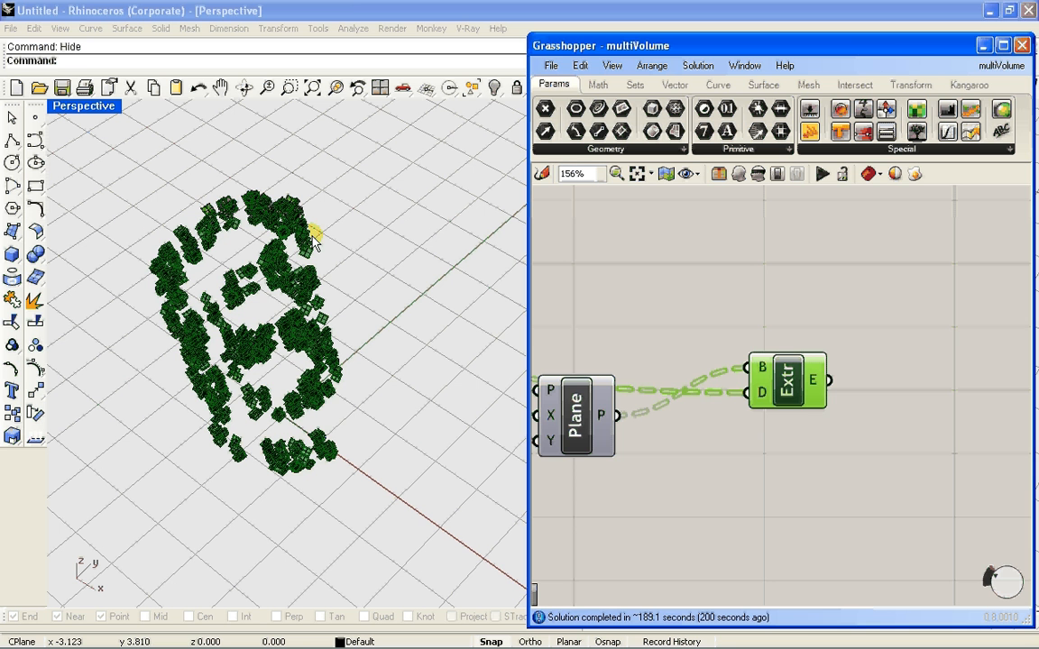
left_click(1023, 45)
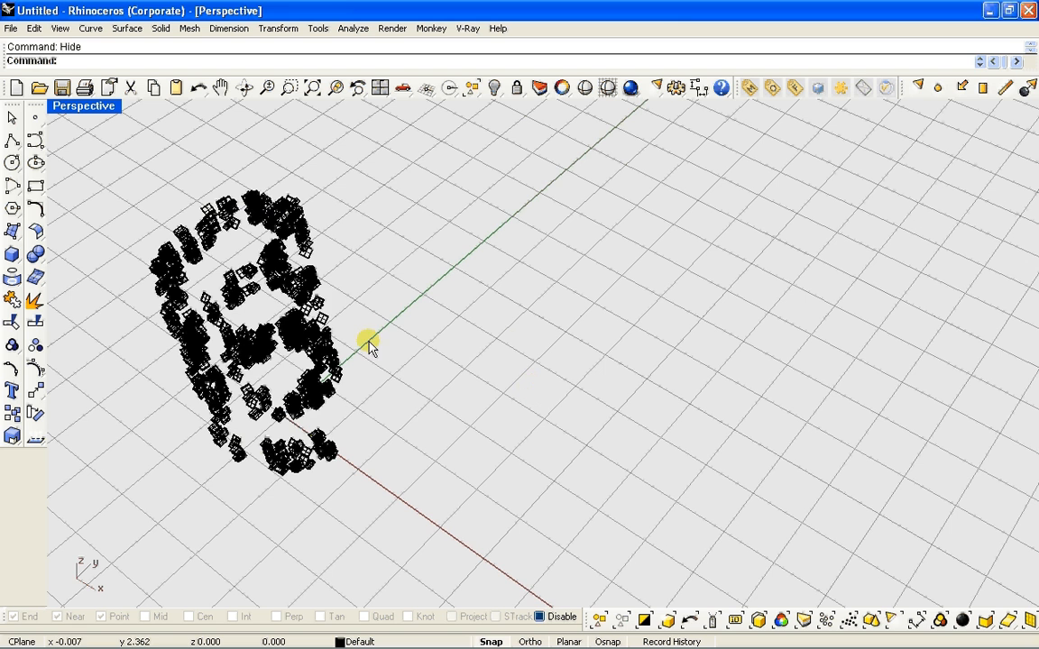
Examine the baked volumes in the Perspective view, both close up and as a whole
right_click_drag(510, 343, 360, 330)
scroll(451, 343, "up", 3)
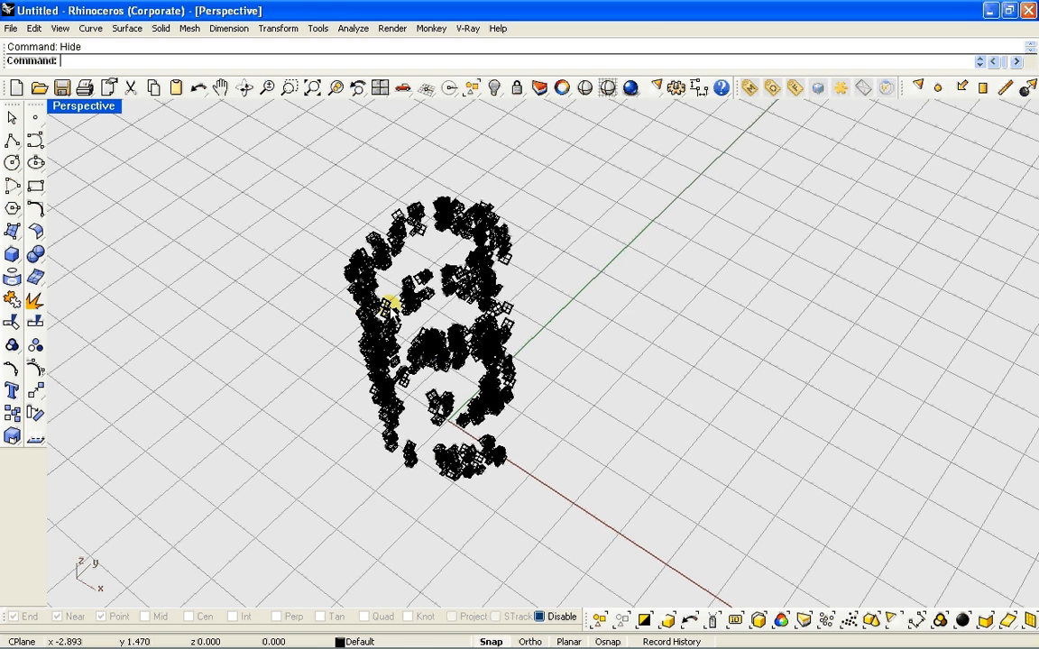
scroll(422, 285, "up", 4)
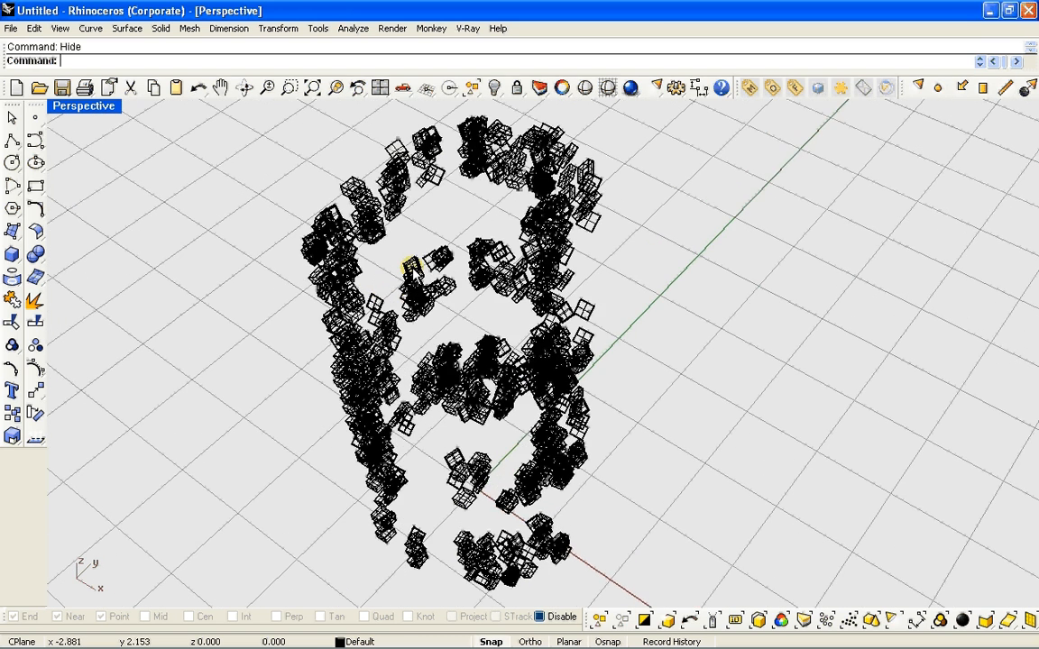
scroll(413, 257, "up", 5)
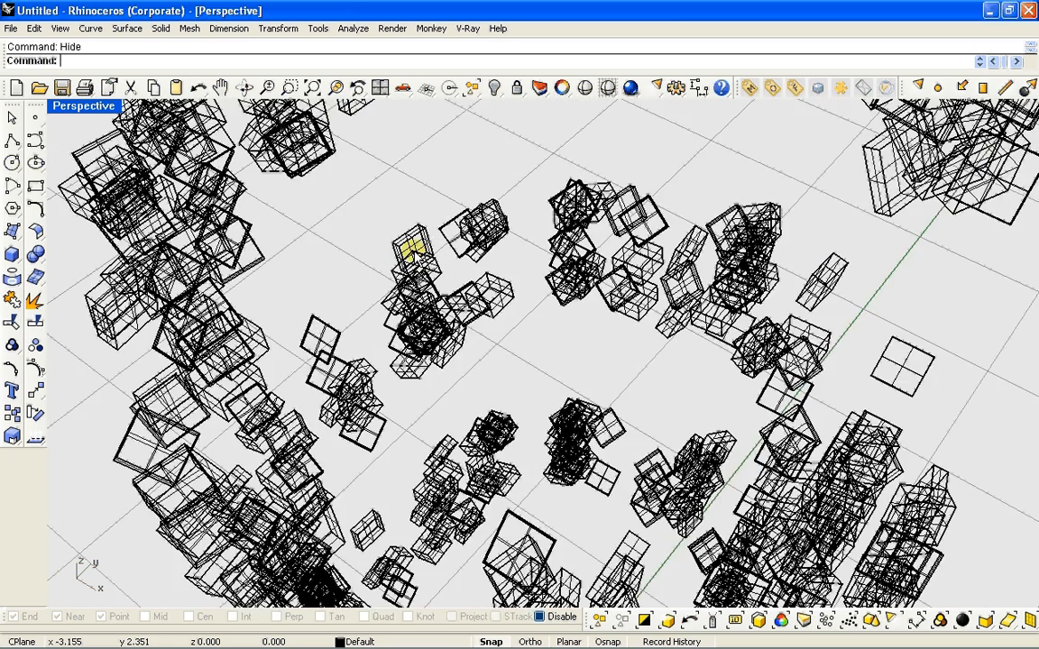
scroll(415, 248, "down", 3)
scroll(479, 281, "down", 2)
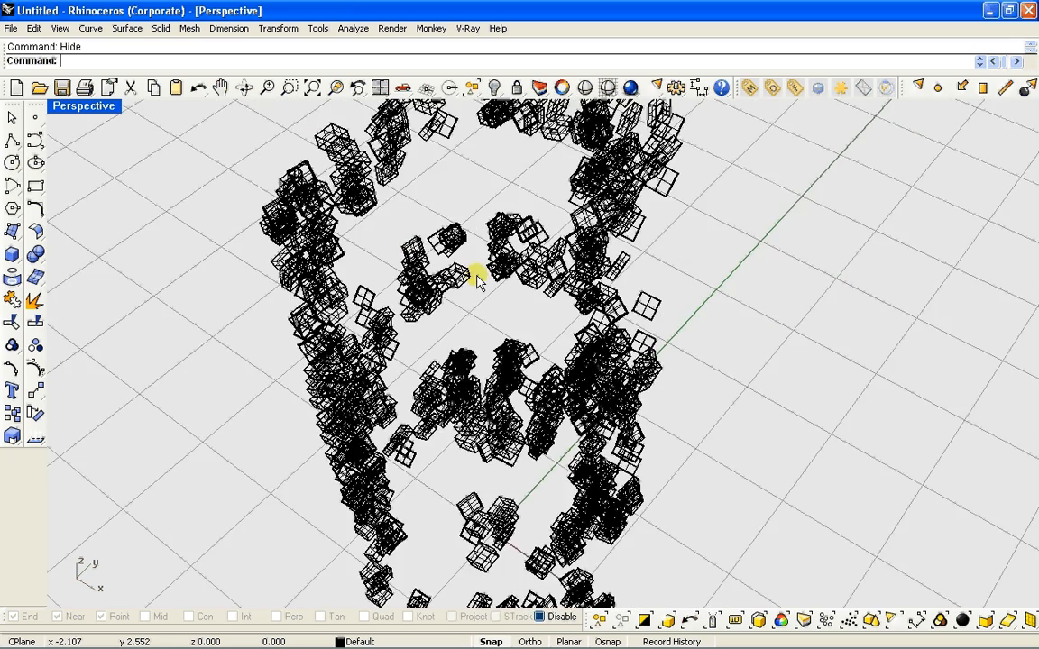
scroll(472, 276, "down", 5)
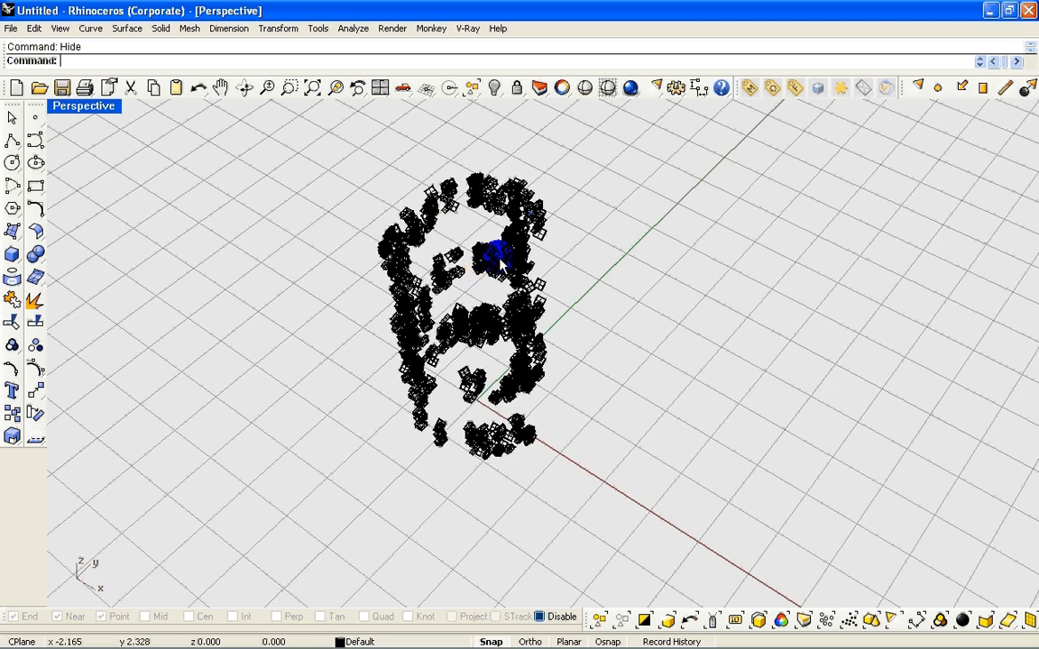
right_click_drag(498, 259, 475, 291)
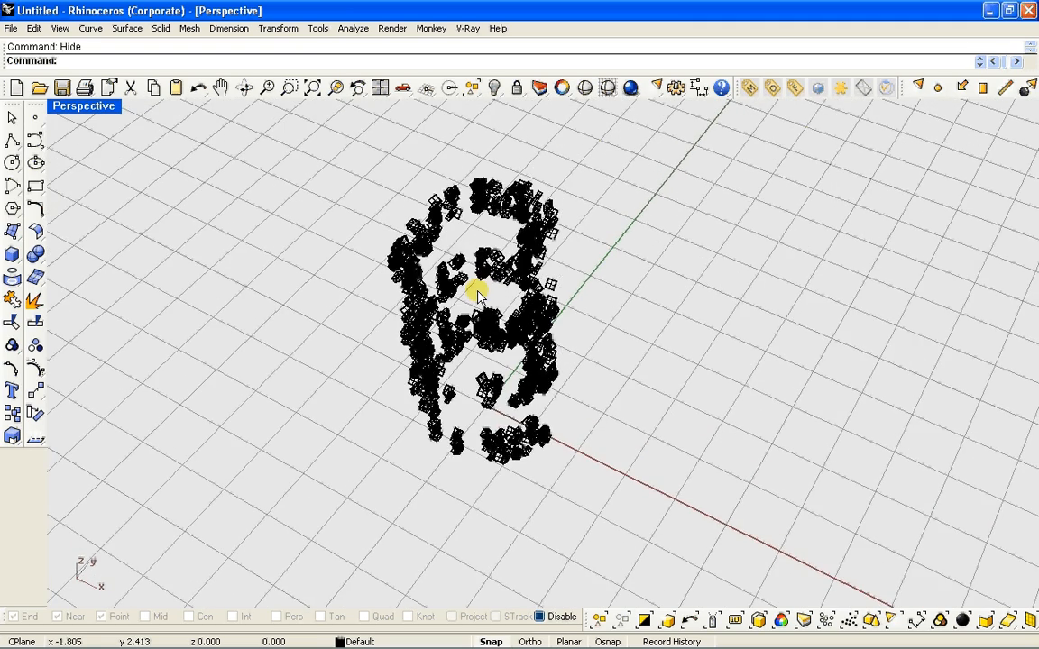
scroll(474, 288, "up", 3)
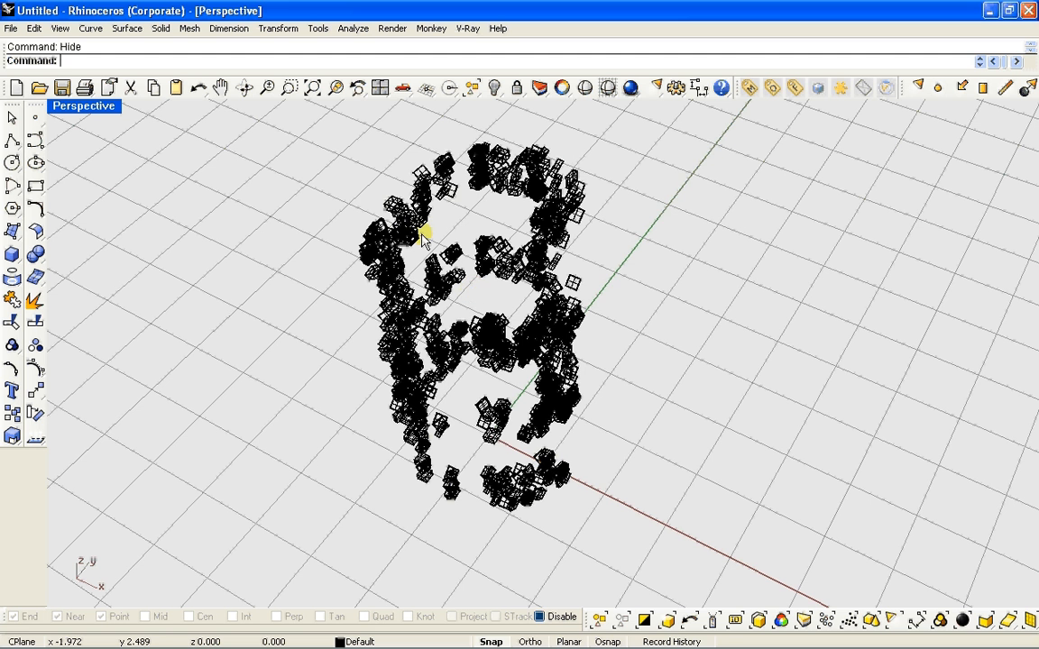
scroll(387, 207, "down", 3)
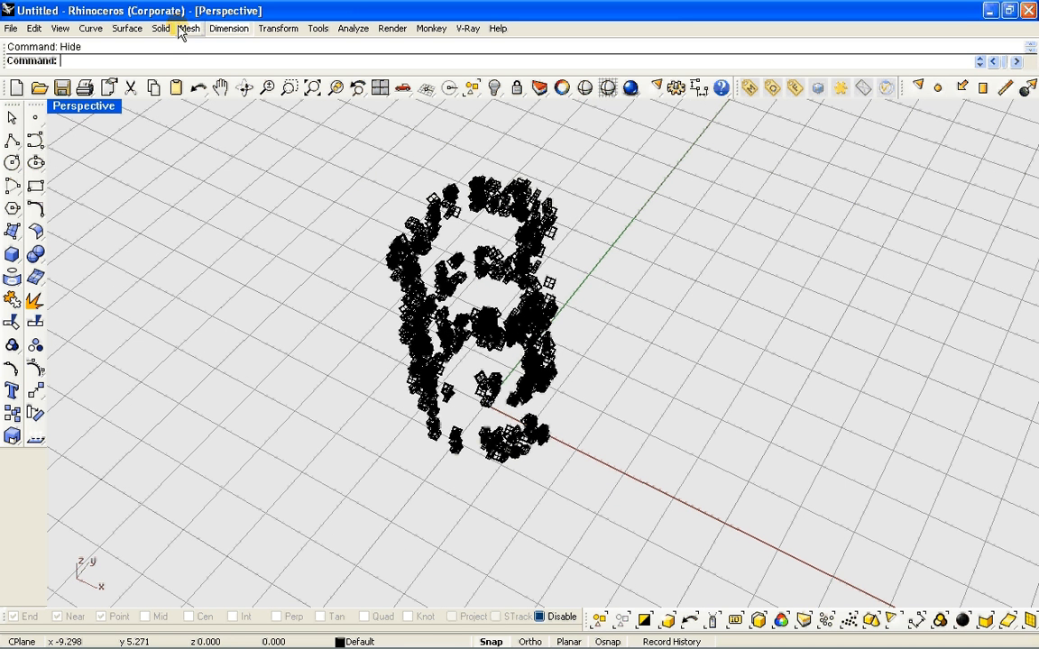
Load the OBJ Export plug-in through the Rhino Options and accept the settings
type("Options")
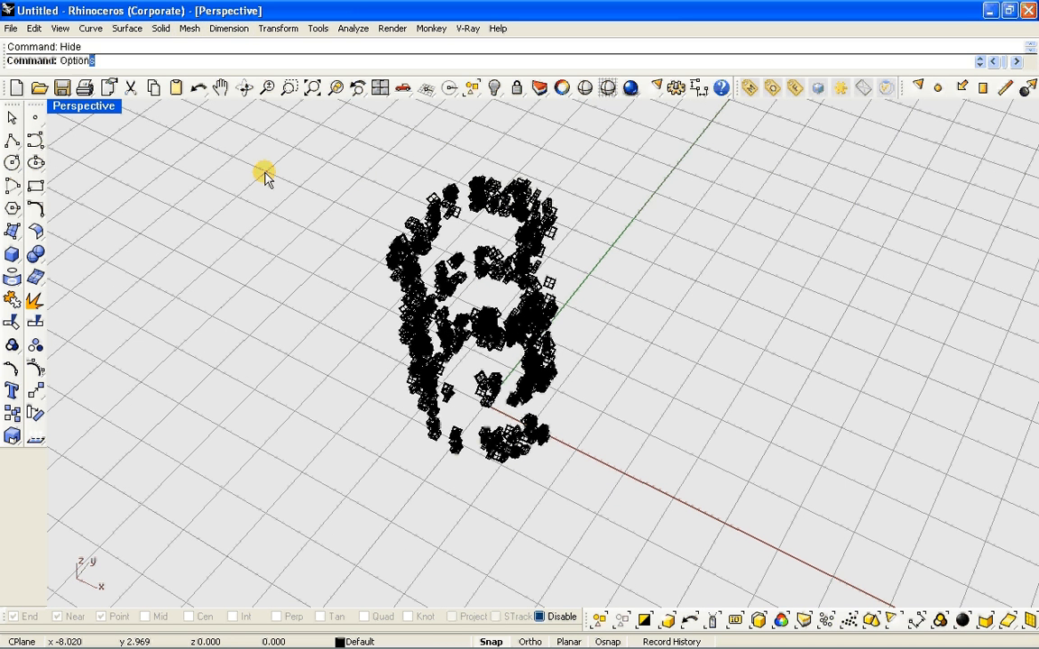
key("Return")
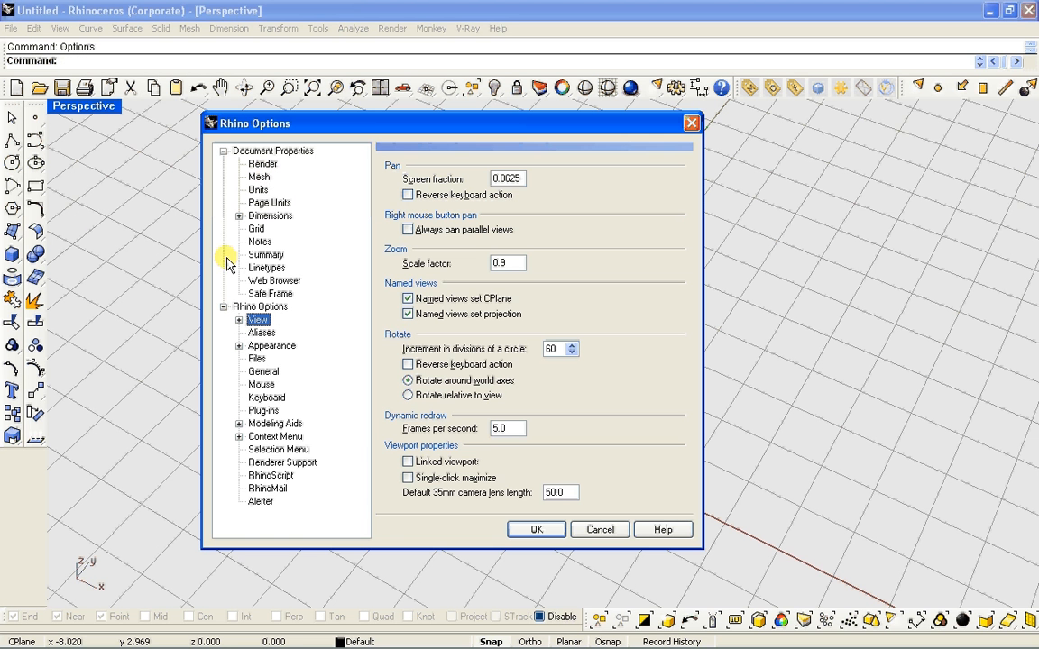
left_click(263, 410)
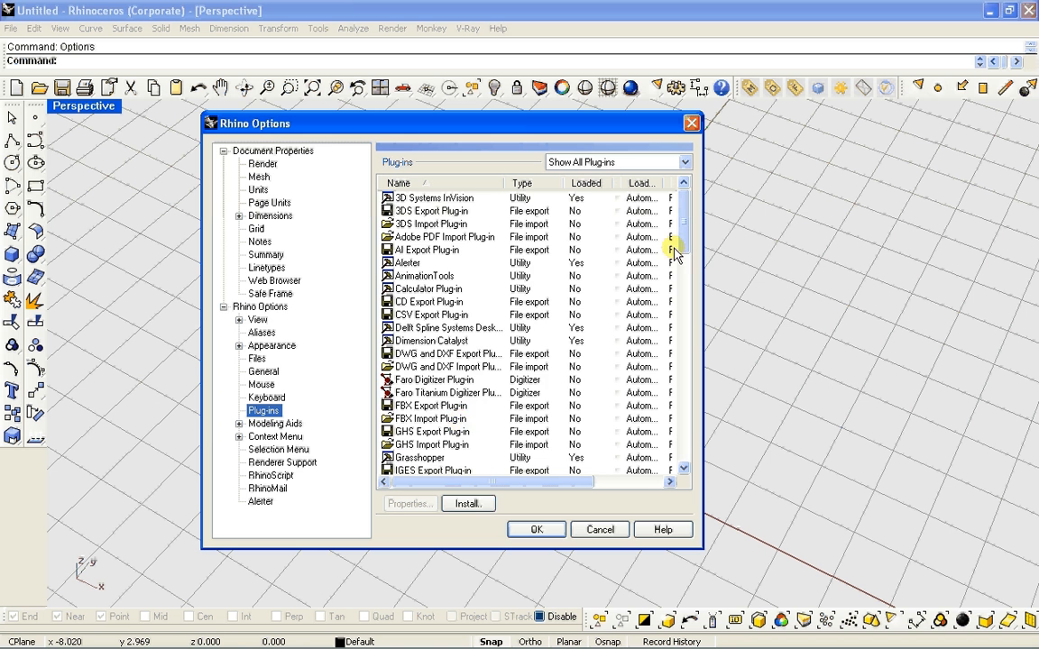
left_click_drag(683, 191, 686, 338)
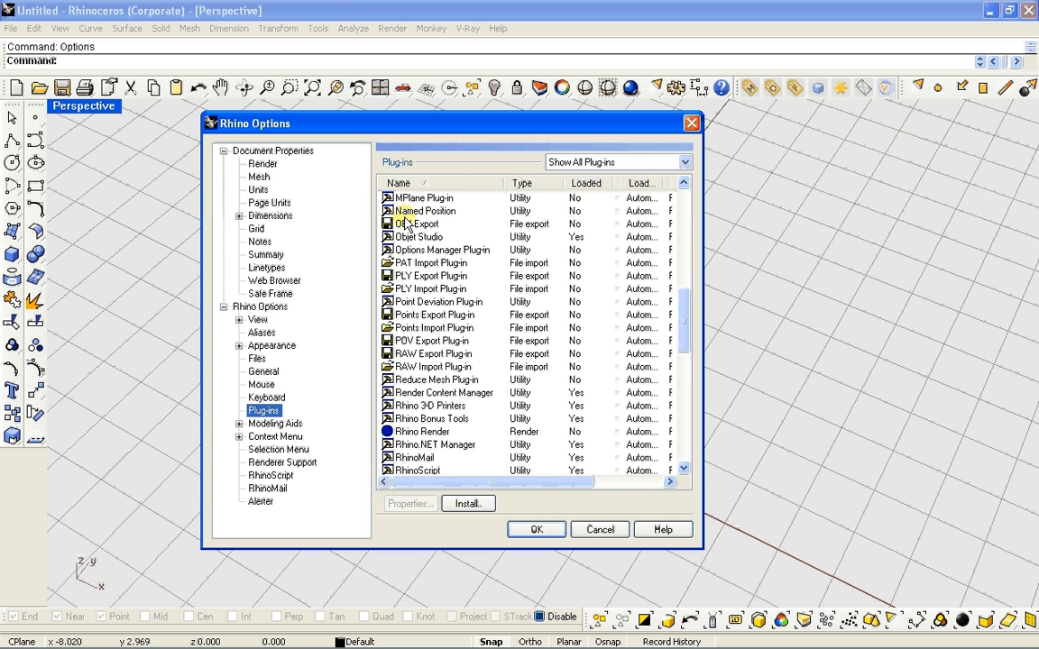
mouse_move(401, 229)
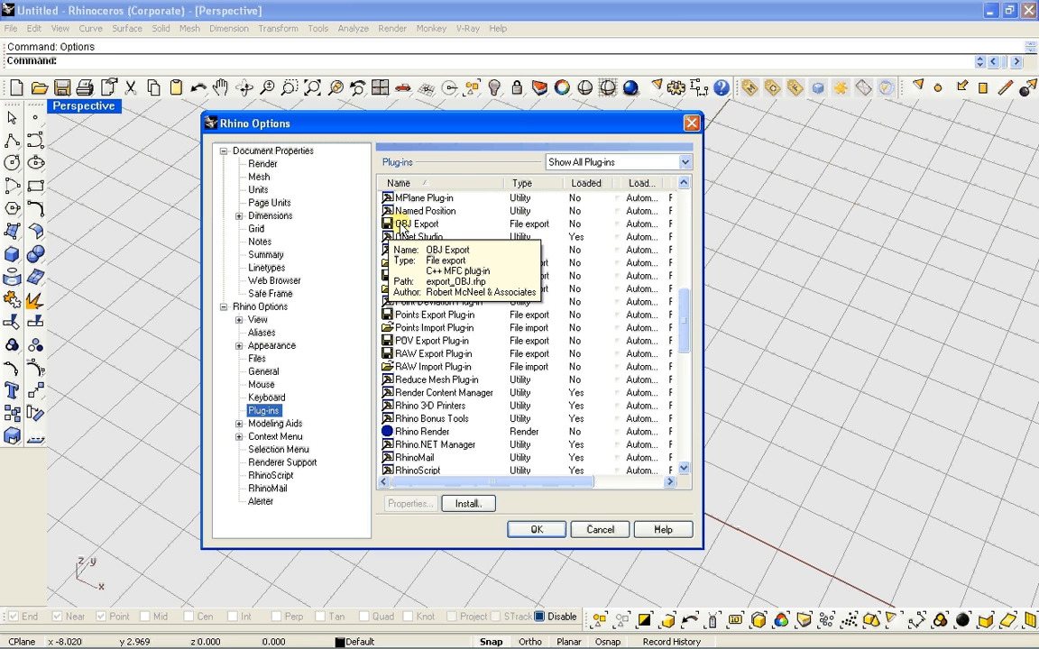
right_click(577, 231)
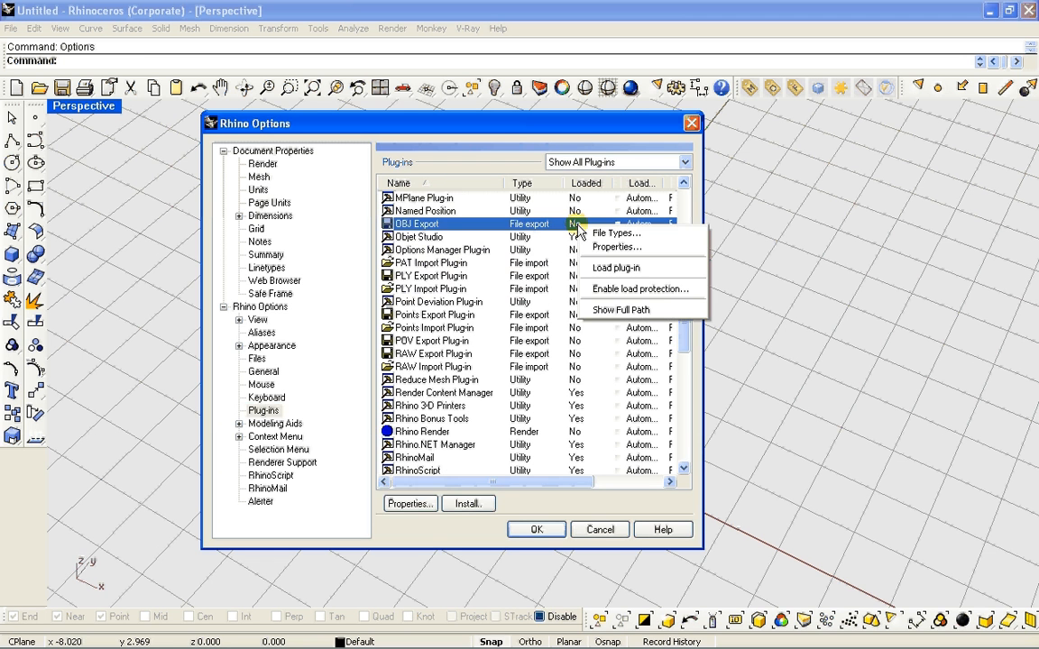
left_click(611, 269)
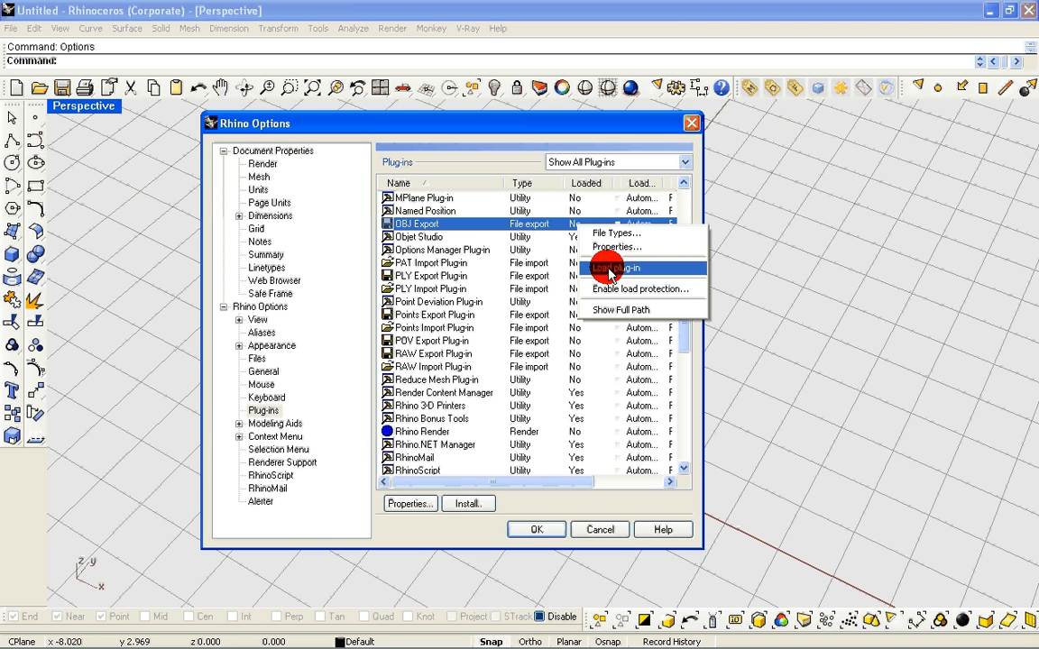
left_click(536, 530)
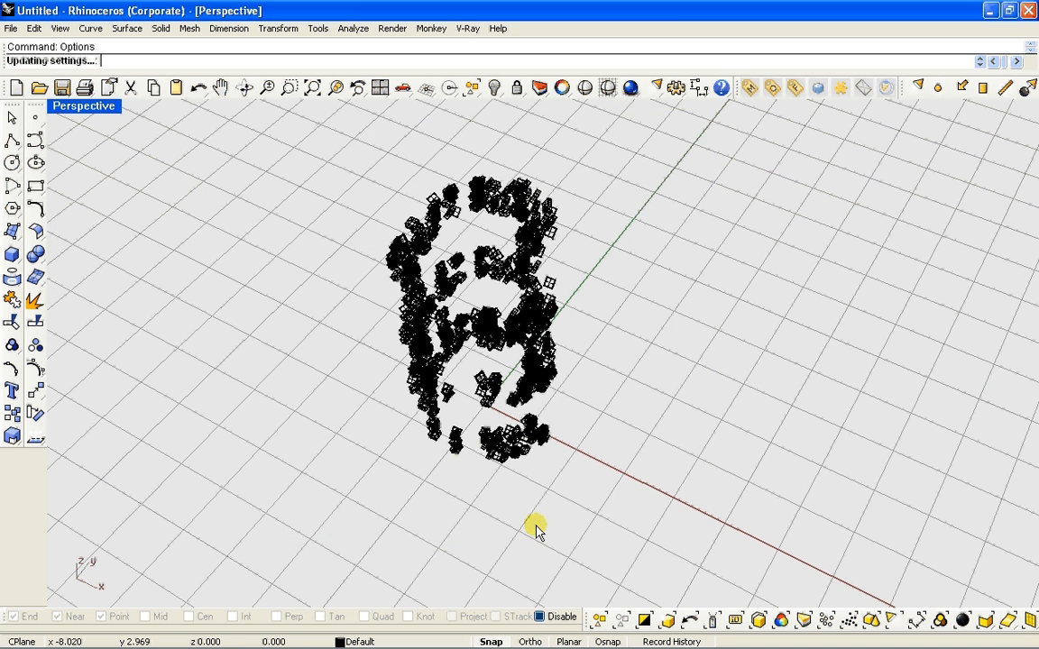
Select all the baked volumes and export them to the Escritorio folder as a Wavefront (*.obj) file named 2
left_click(415, 224)
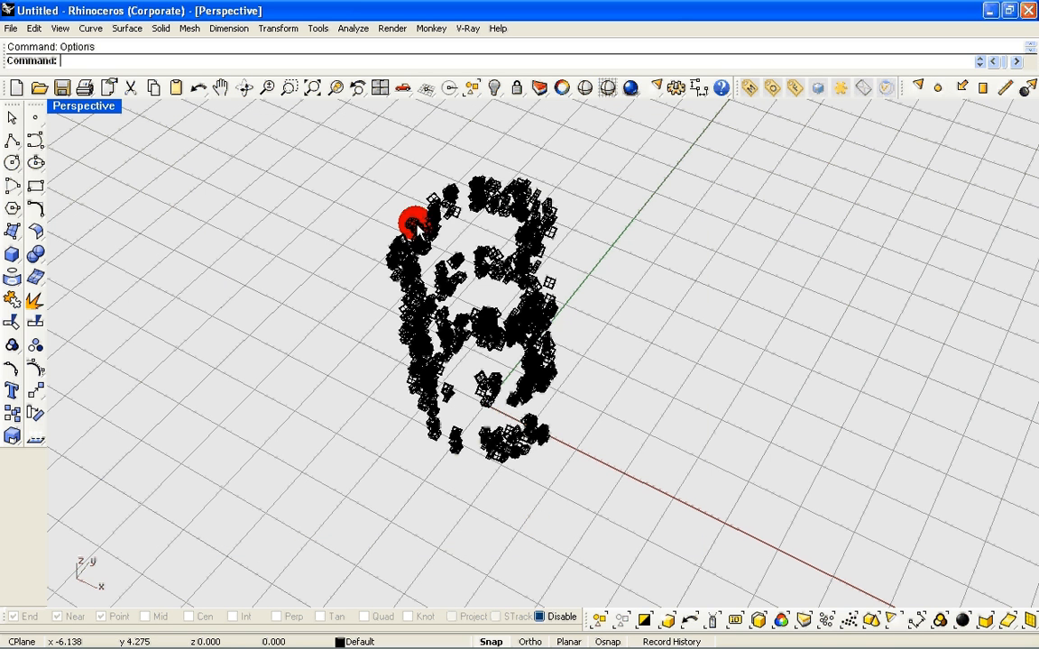
left_click_drag(415, 223, 645, 465)
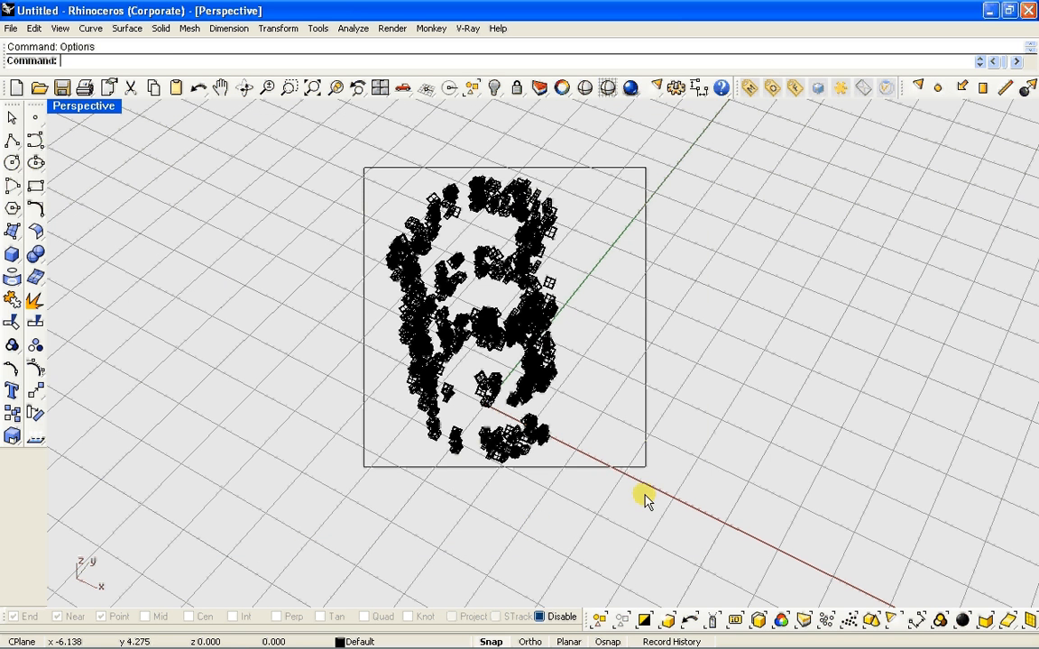
left_click(13, 30)
left_click(28, 182)
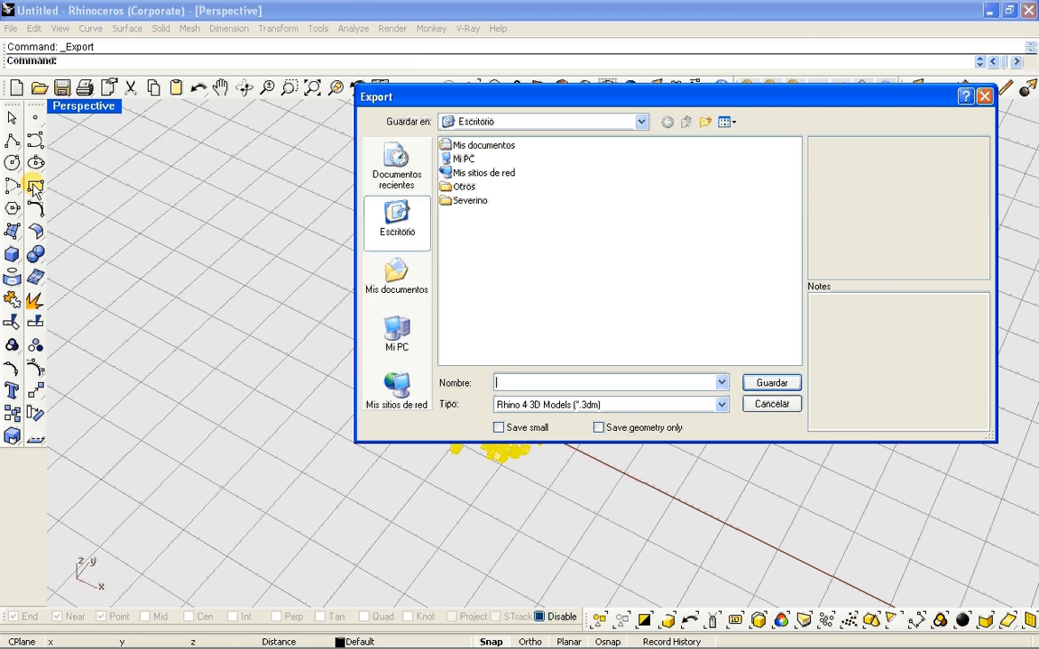
left_click(561, 406)
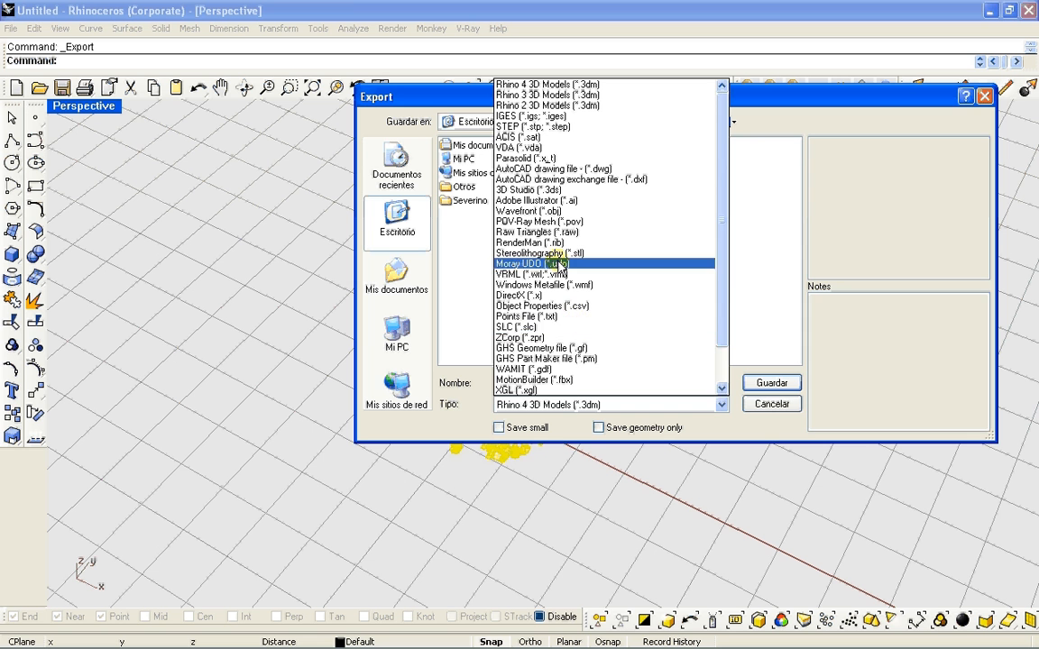
left_click(559, 210)
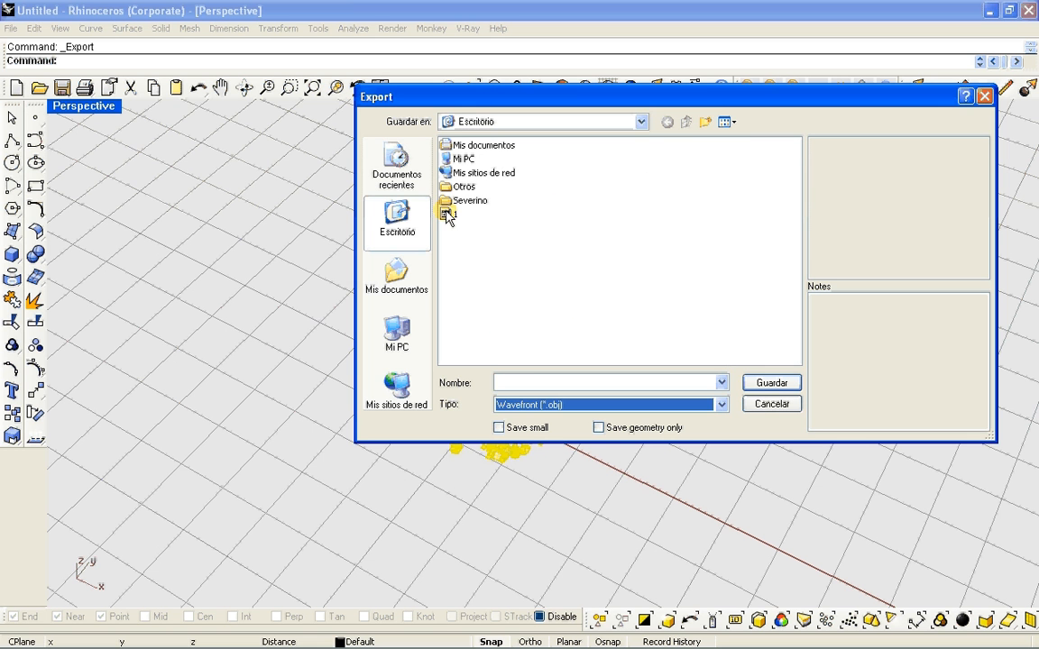
left_click(524, 382)
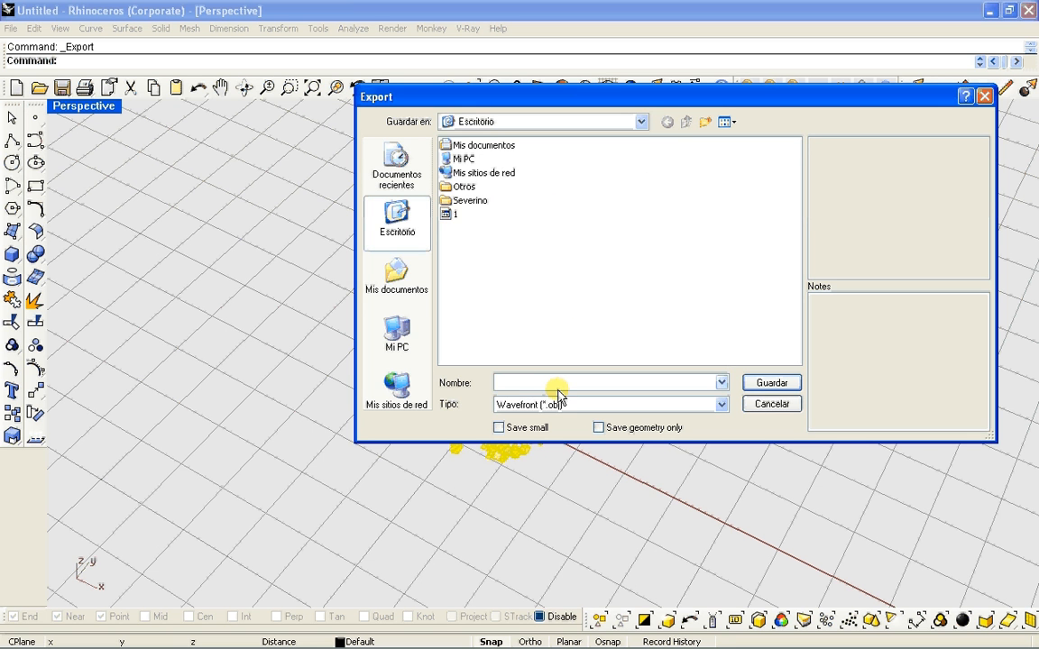
type("2")
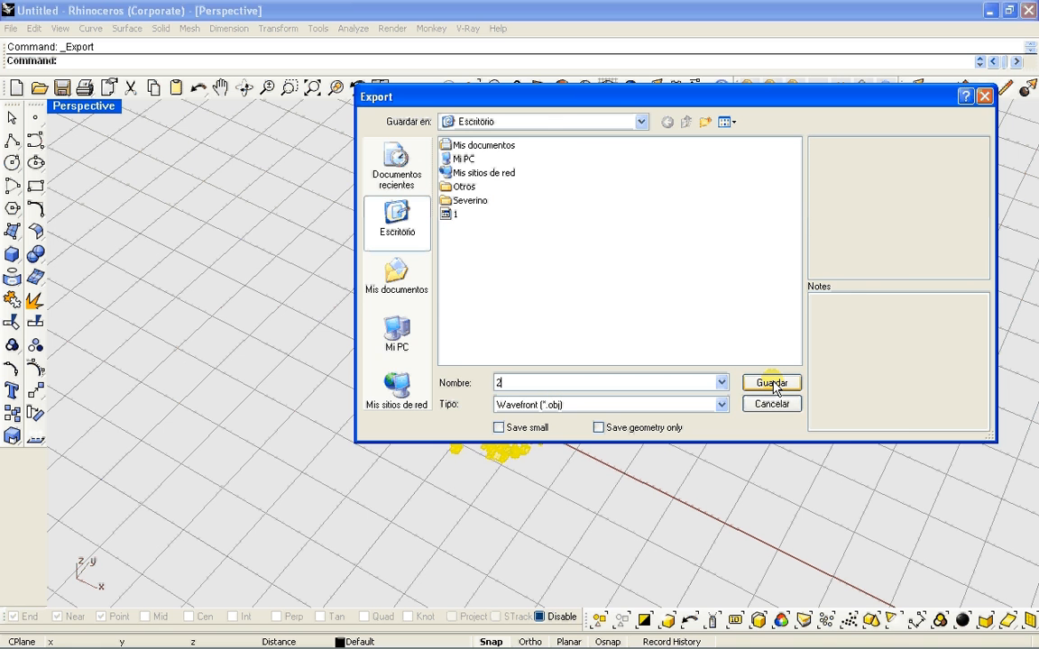
left_click(772, 384)
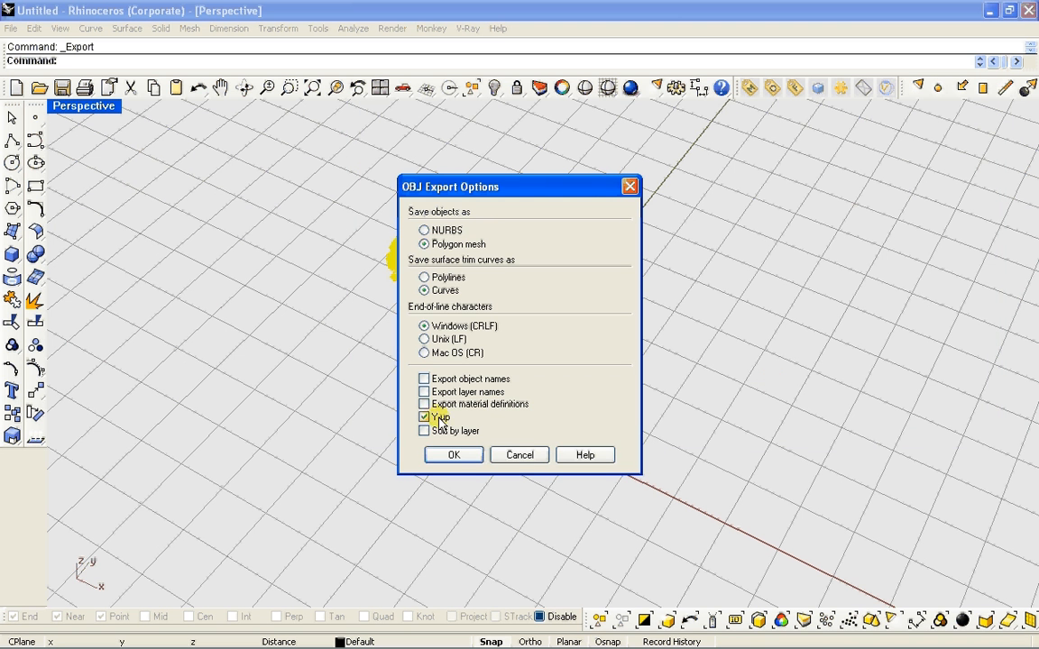
Write the OBJ file as a Y-up polygon mesh with the fewest polygons and deselect the volumes
left_click_drag(524, 192, 506, 197)
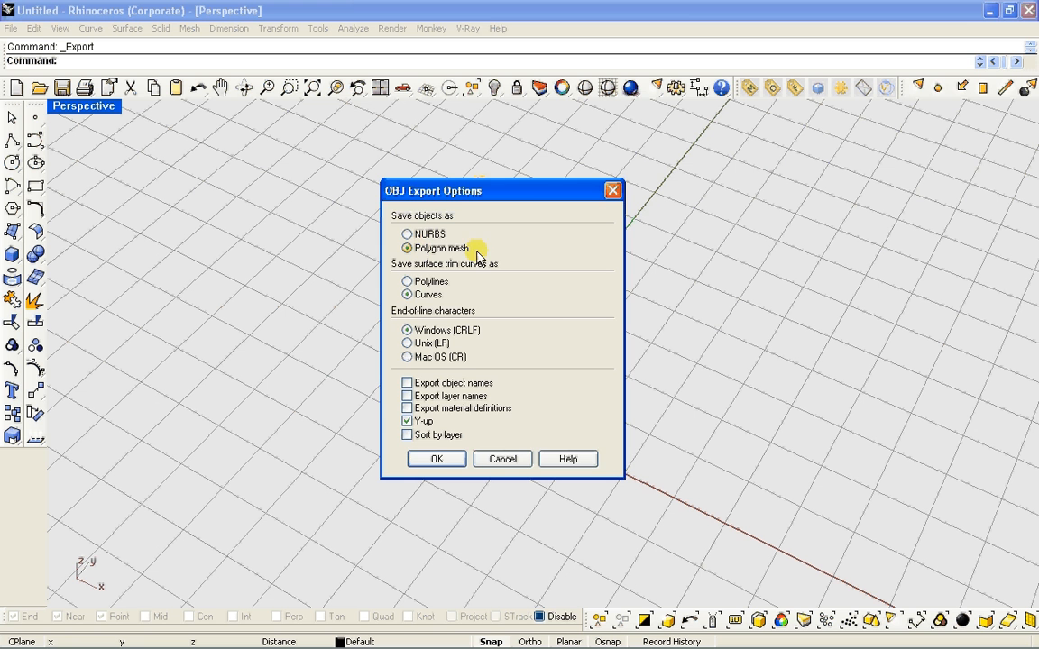
left_click(446, 462)
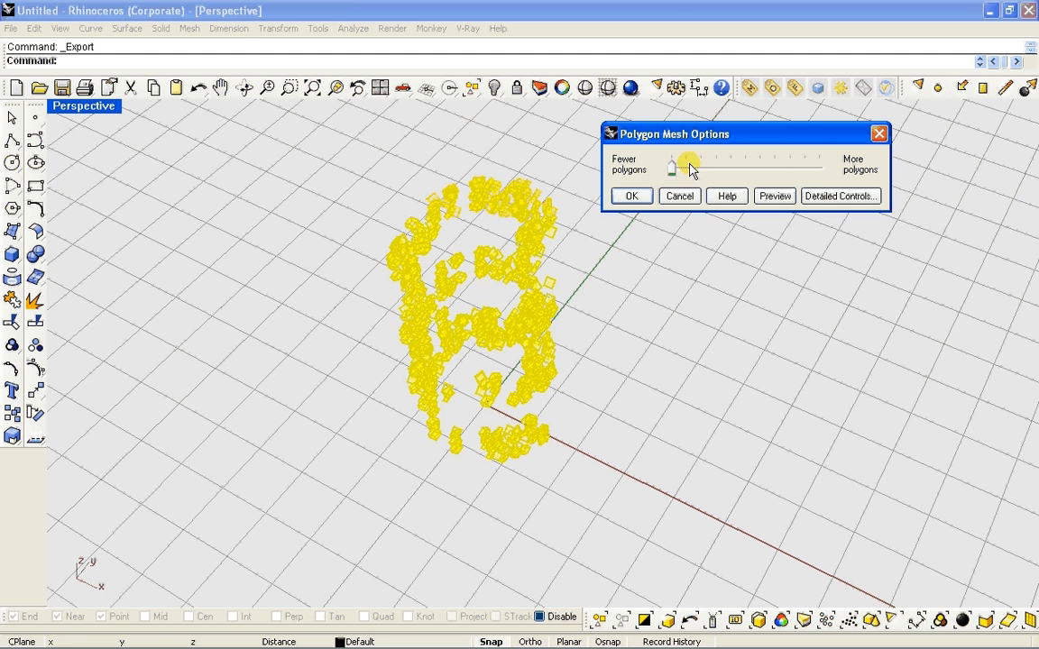
left_click(631, 197)
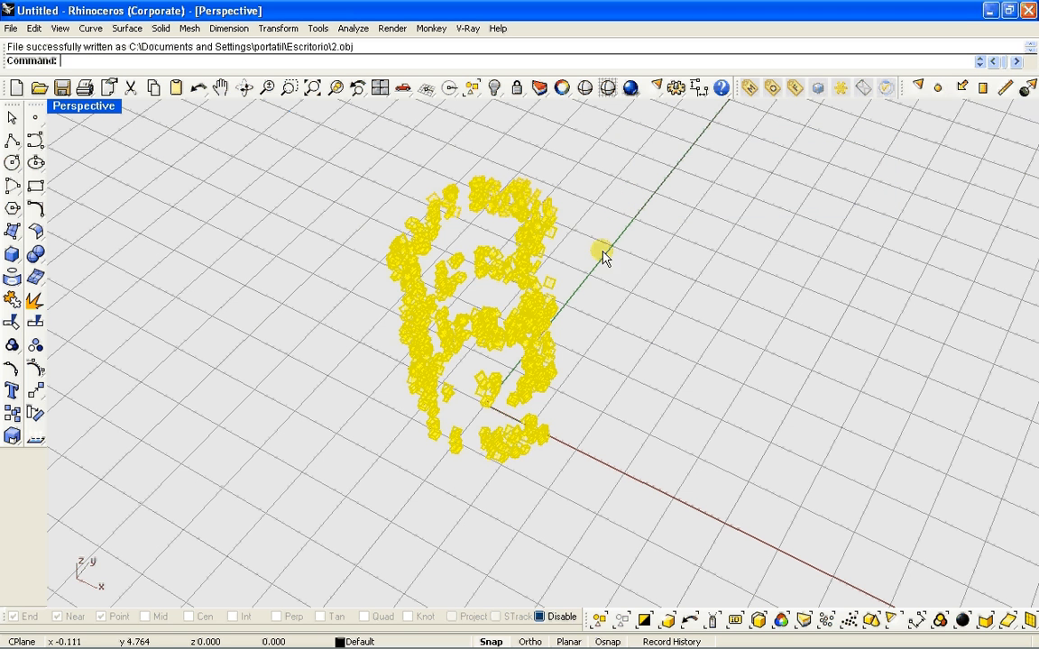
left_click(672, 264)
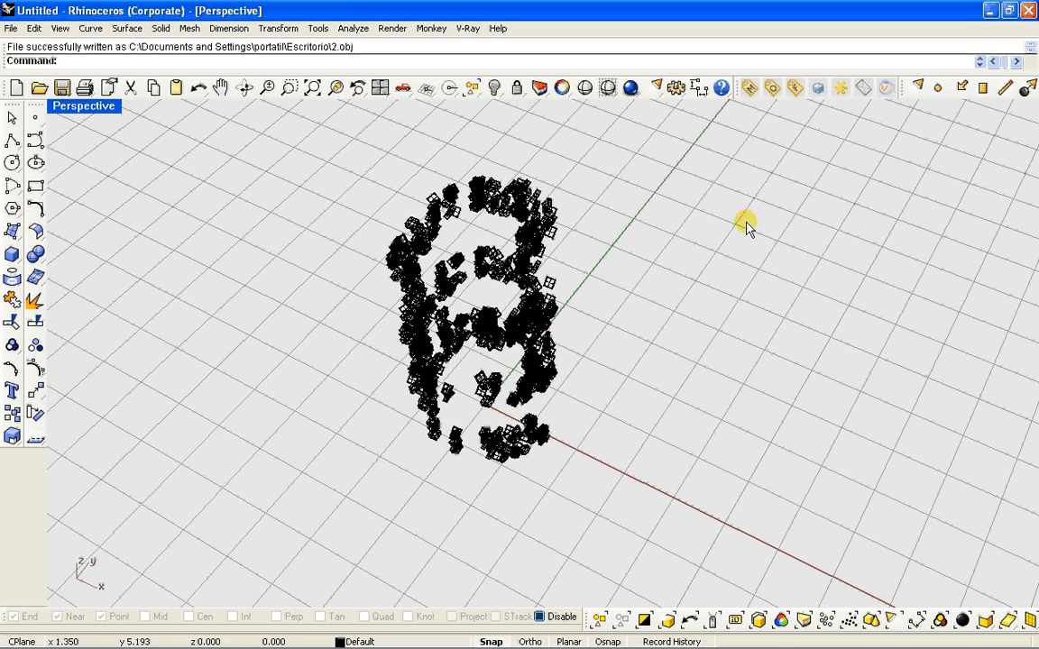